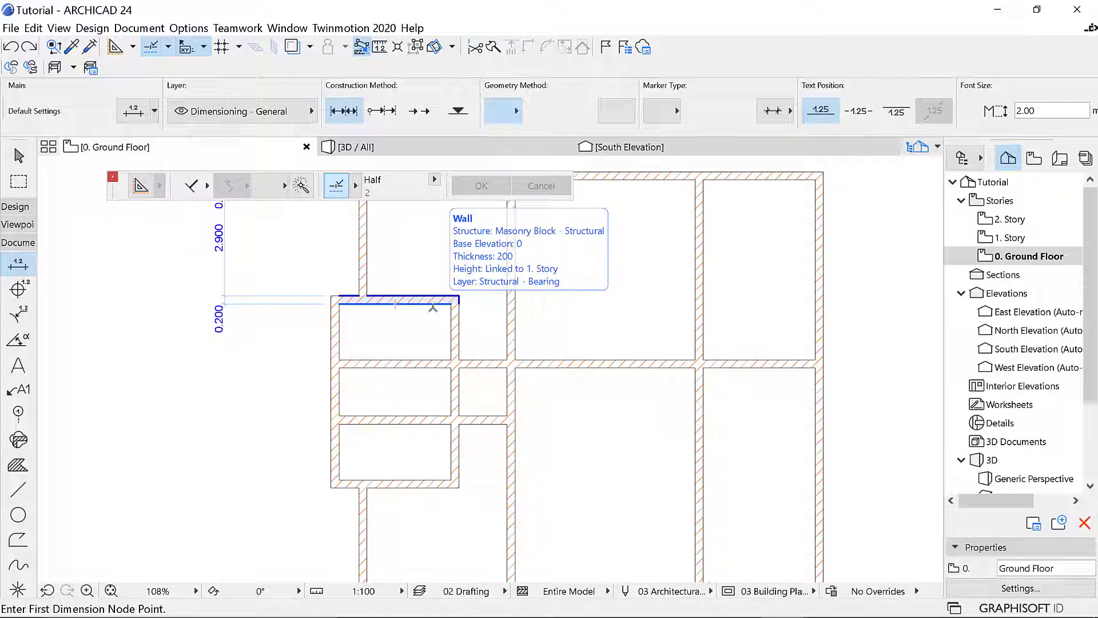
{"action": "left_click", "coordinate": [11, 28]}
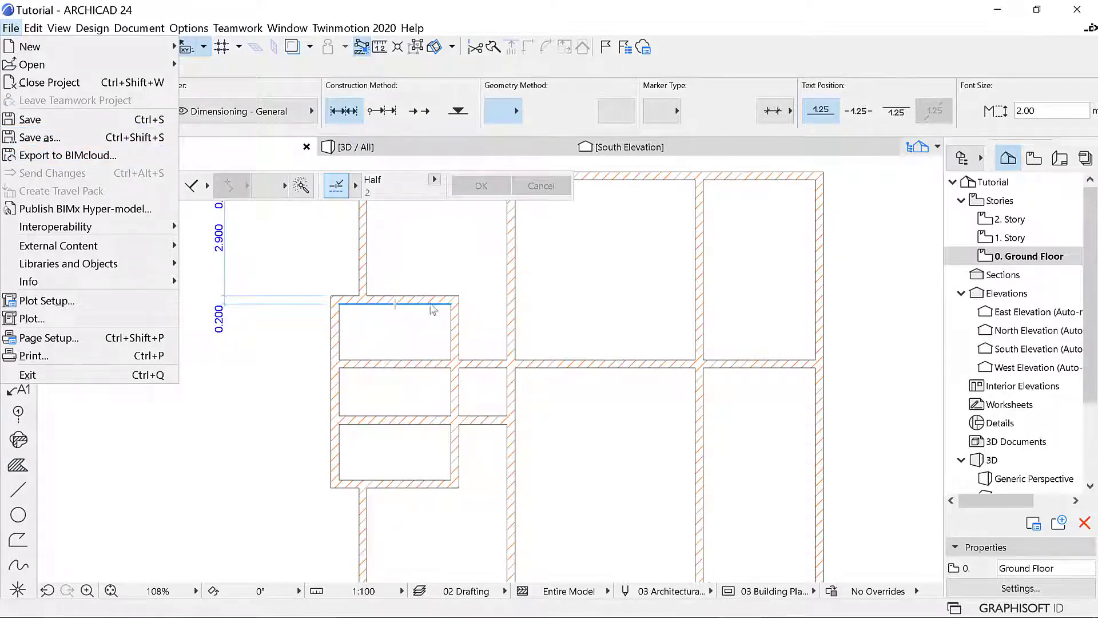
{"action": "left_click", "coordinate": [433, 310]}
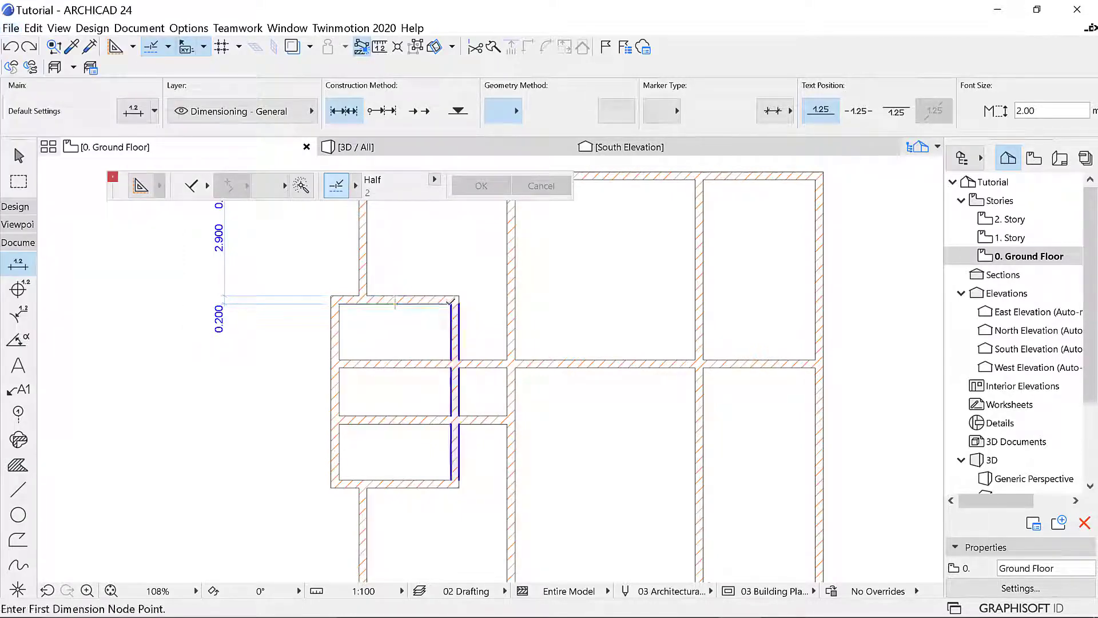
{"action": "key", "text": "Escape"}
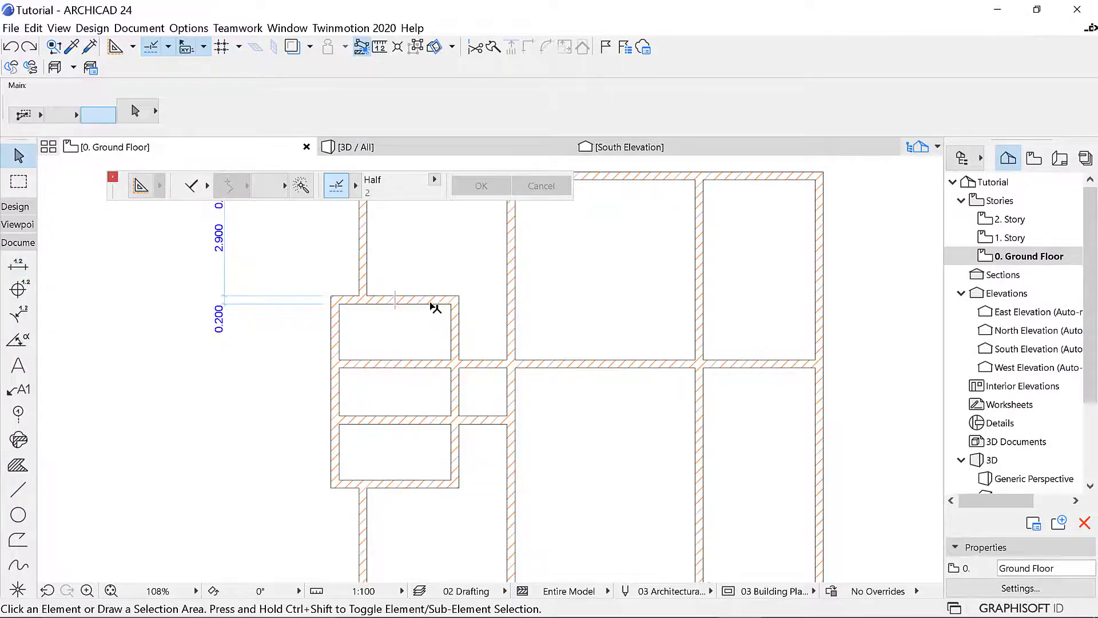
{"action": "left_click", "coordinate": [437, 303]}
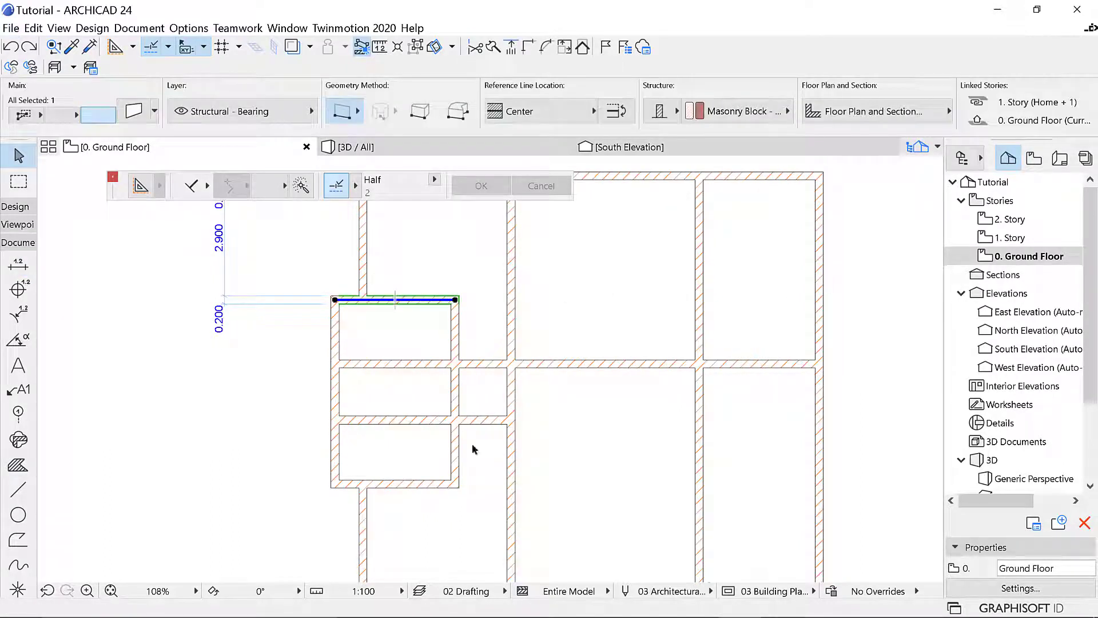
{"action": "left_click", "coordinate": [436, 484]}
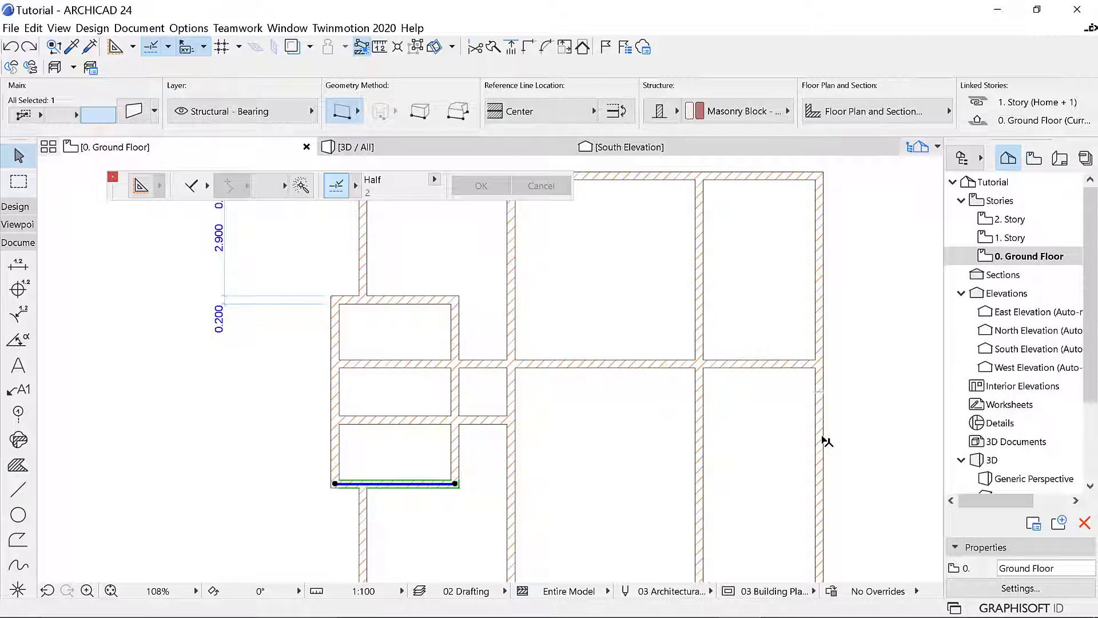
{"action": "left_click", "coordinate": [399, 423]}
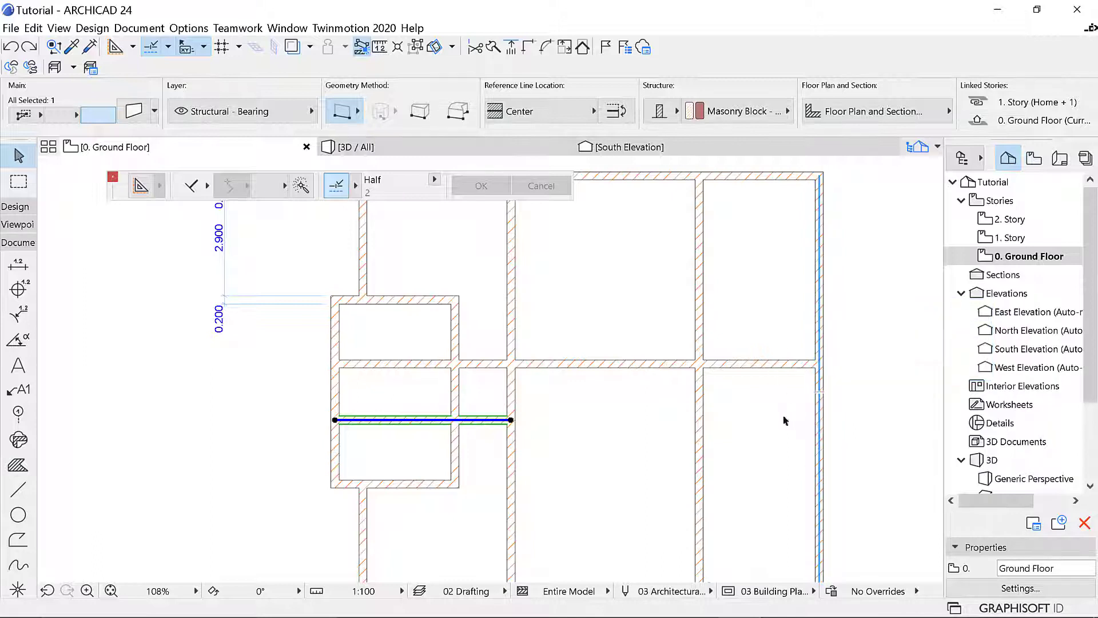
{"action": "left_click", "coordinate": [433, 300]}
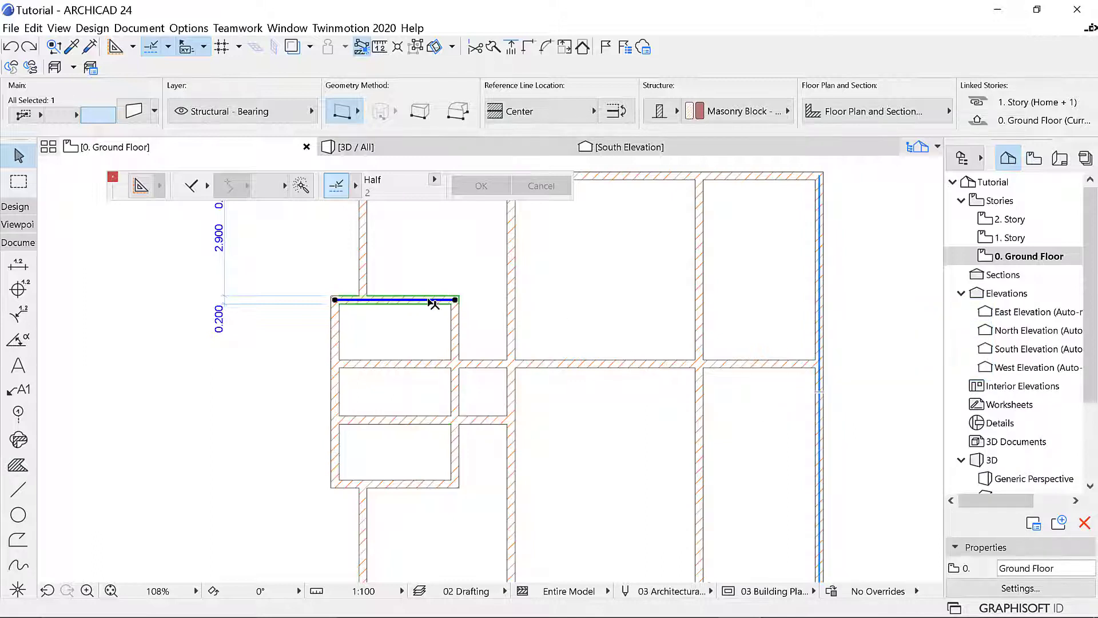
{"action": "left_click", "coordinate": [727, 365]}
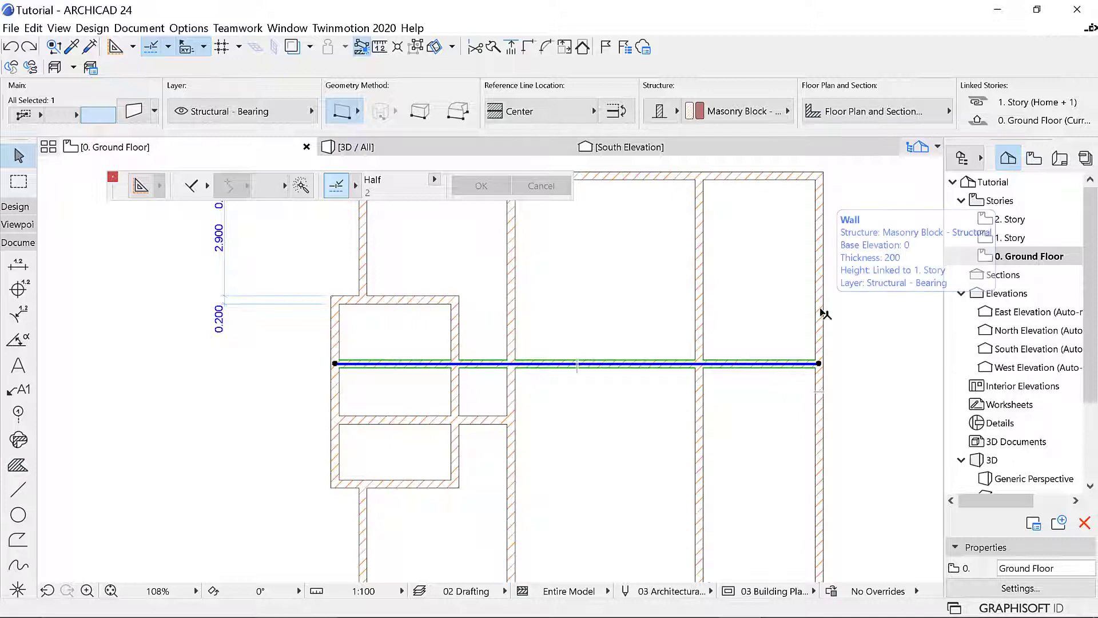
Step: Extend the west block's top wall and its lower interior partition eastward to the east exterior wall with the Adjust command
{"action": "left_click", "coordinate": [448, 301]}
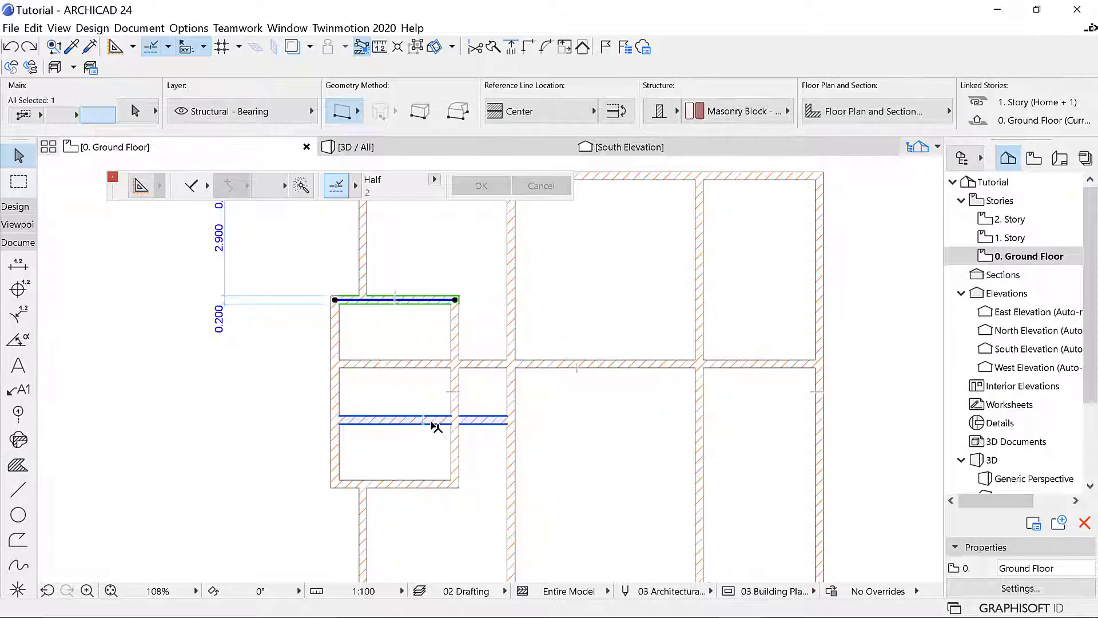
{"action": "left_click", "coordinate": [436, 424], "text": "shift"}
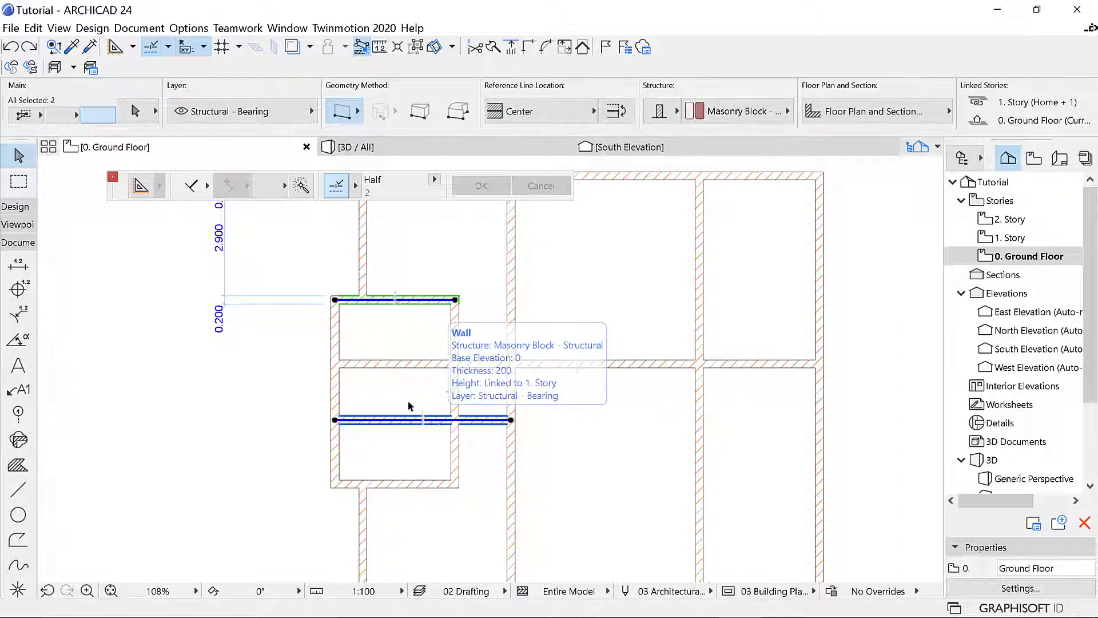
{"action": "left_click", "coordinate": [511, 47]}
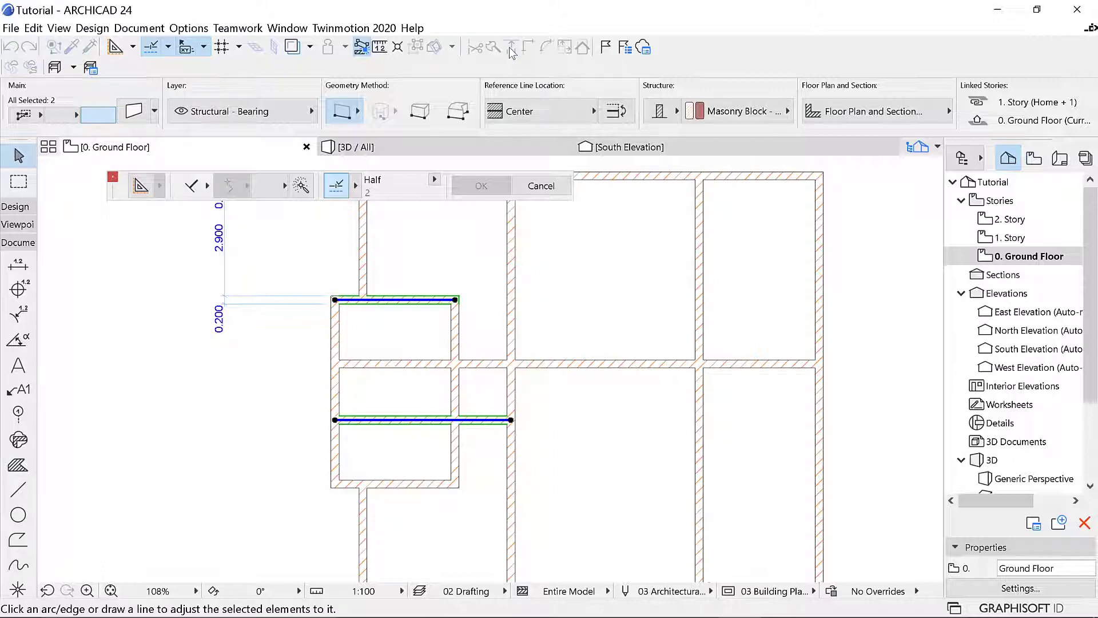
{"action": "left_click", "coordinate": [821, 321]}
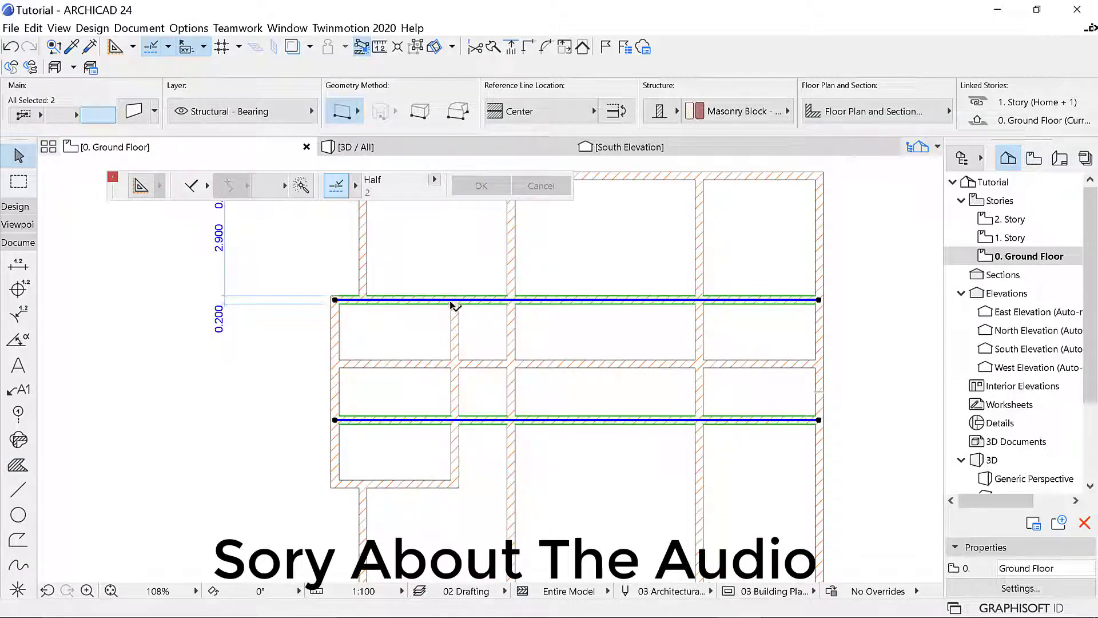
Step: Trim the upper and lower extended walls between the two long interior vertical walls, and the middle horizontal wall in the east bay
{"action": "left_click", "coordinate": [464, 329]}
{"action": "left_click", "coordinate": [513, 320]}
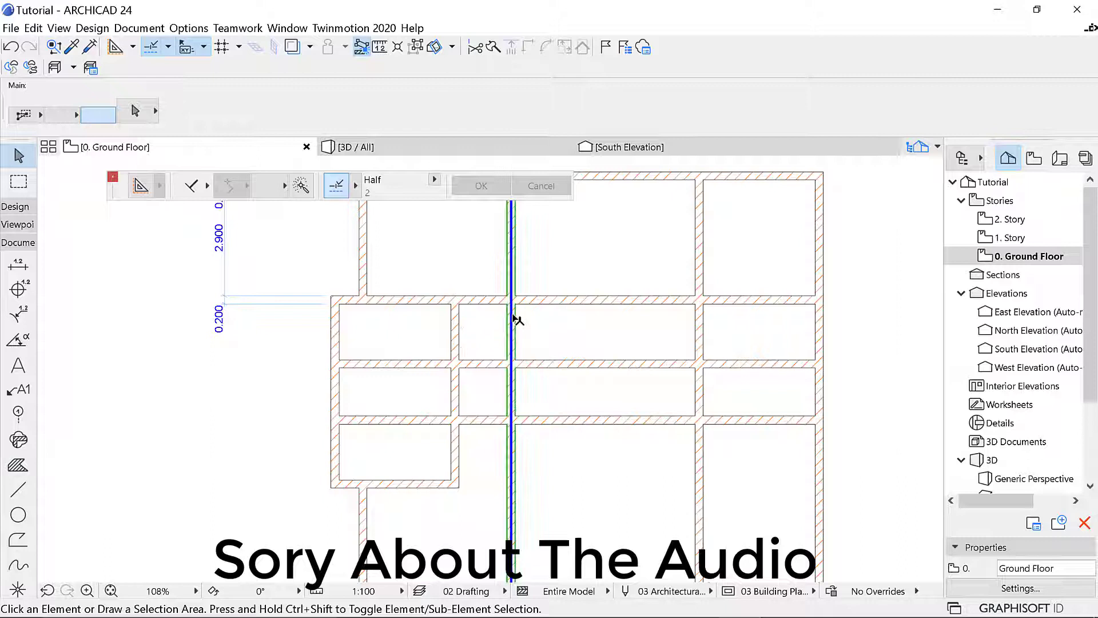
{"action": "left_click", "coordinate": [698, 321], "text": "shift"}
{"action": "left_click", "coordinate": [599, 300]}
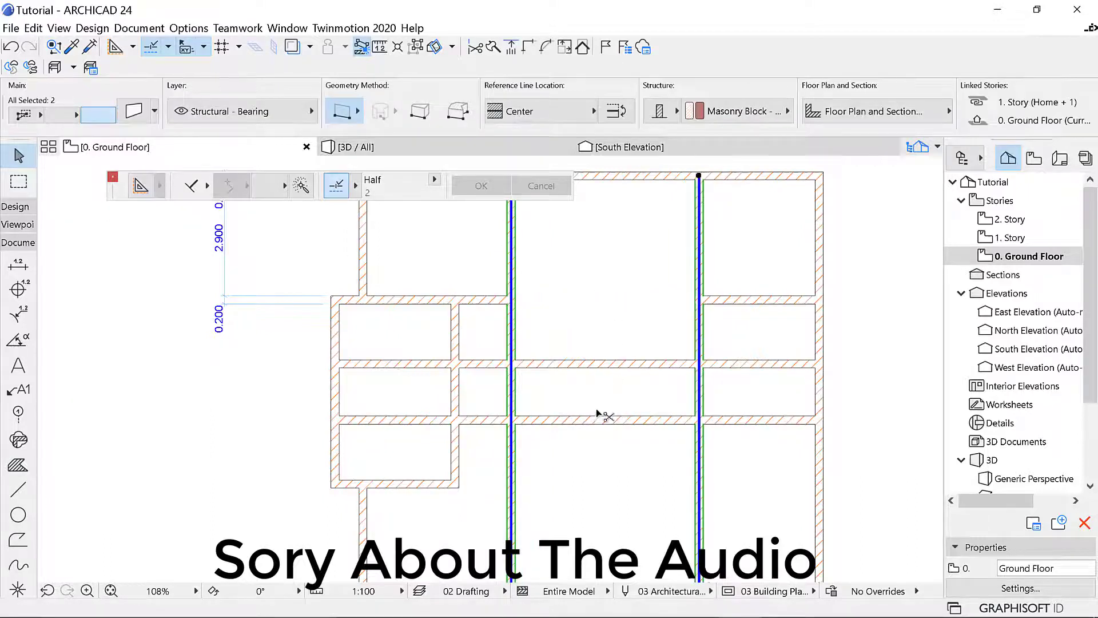
{"action": "left_click", "coordinate": [604, 421]}
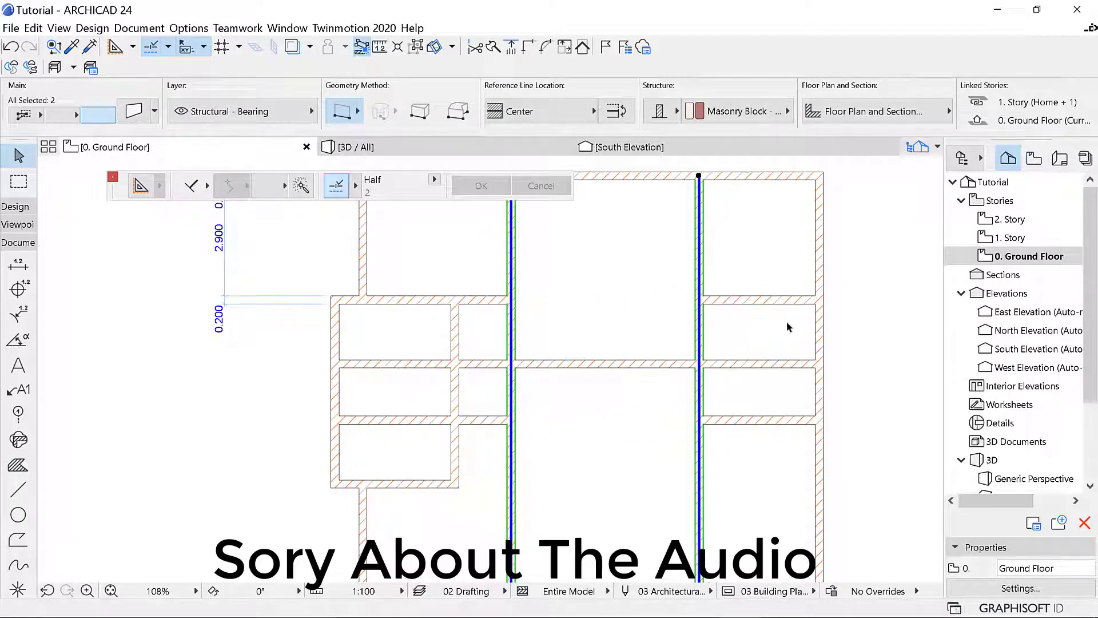
{"action": "left_click", "coordinate": [761, 314]}
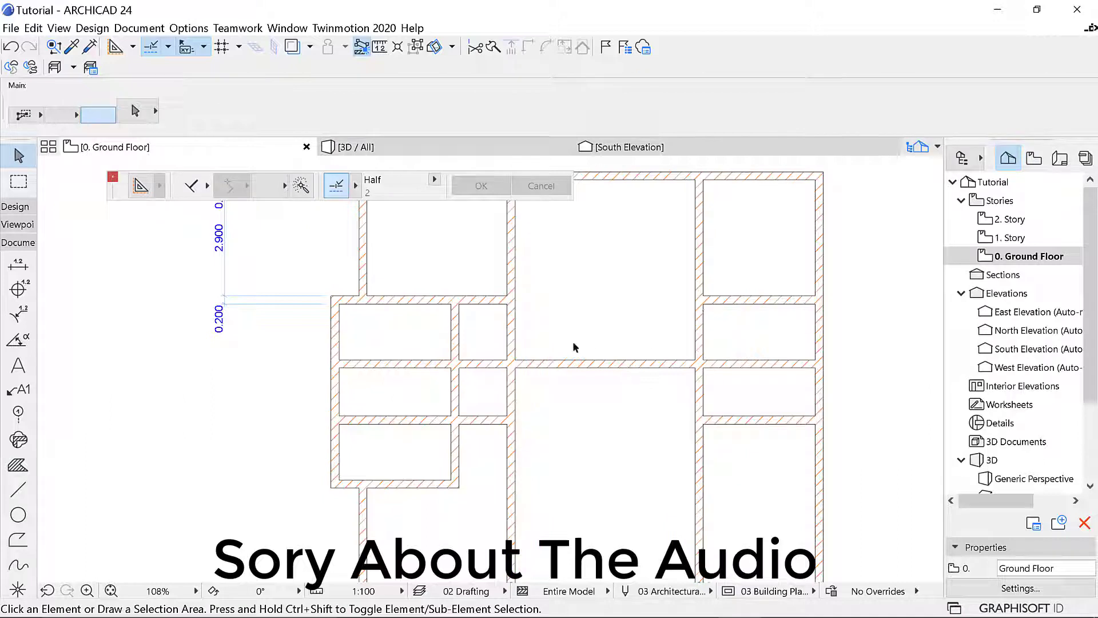
{"action": "left_click", "coordinate": [699, 393]}
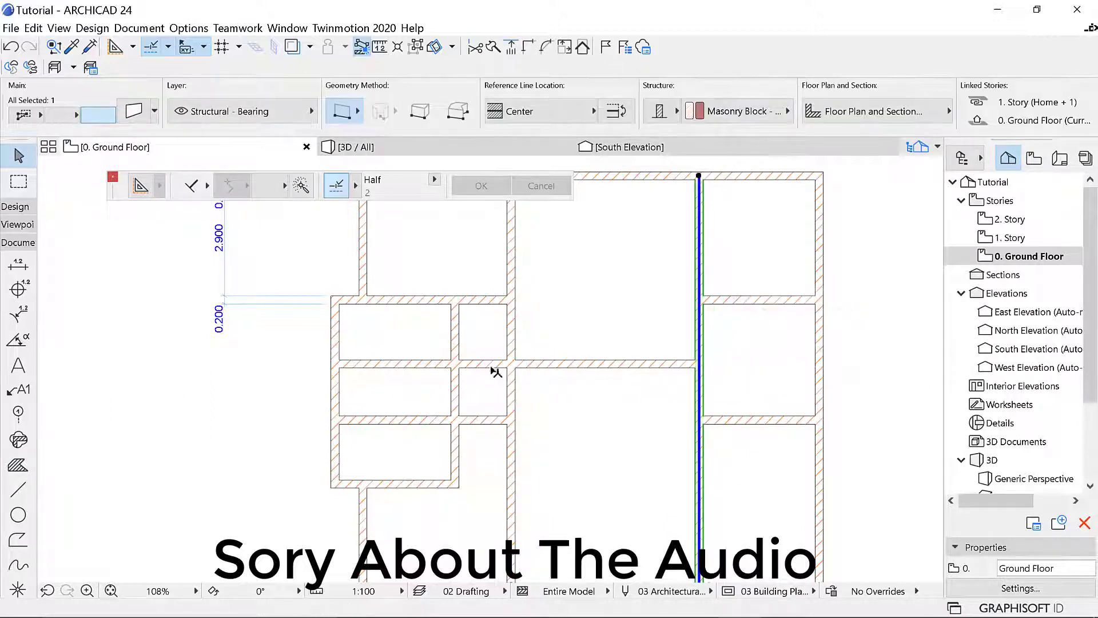
Step: Extend the west block's bottom wall eastward to the nearest long vertical wall
{"action": "left_click", "coordinate": [437, 484]}
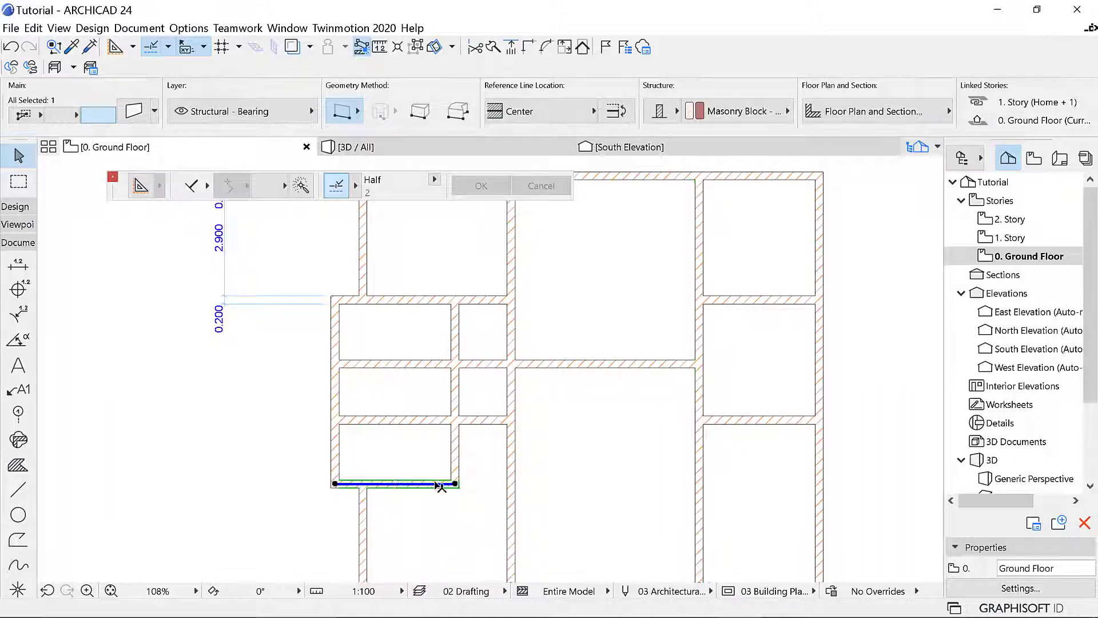
{"action": "left_click", "coordinate": [528, 49]}
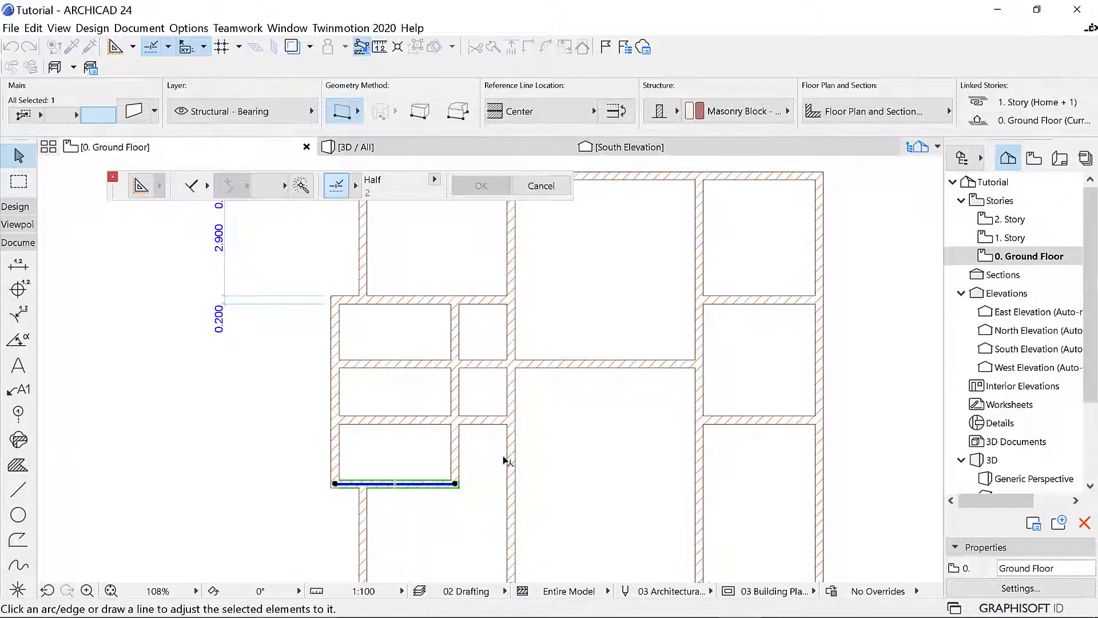
{"action": "left_click", "coordinate": [511, 482]}
{"action": "left_click", "coordinate": [490, 430]}
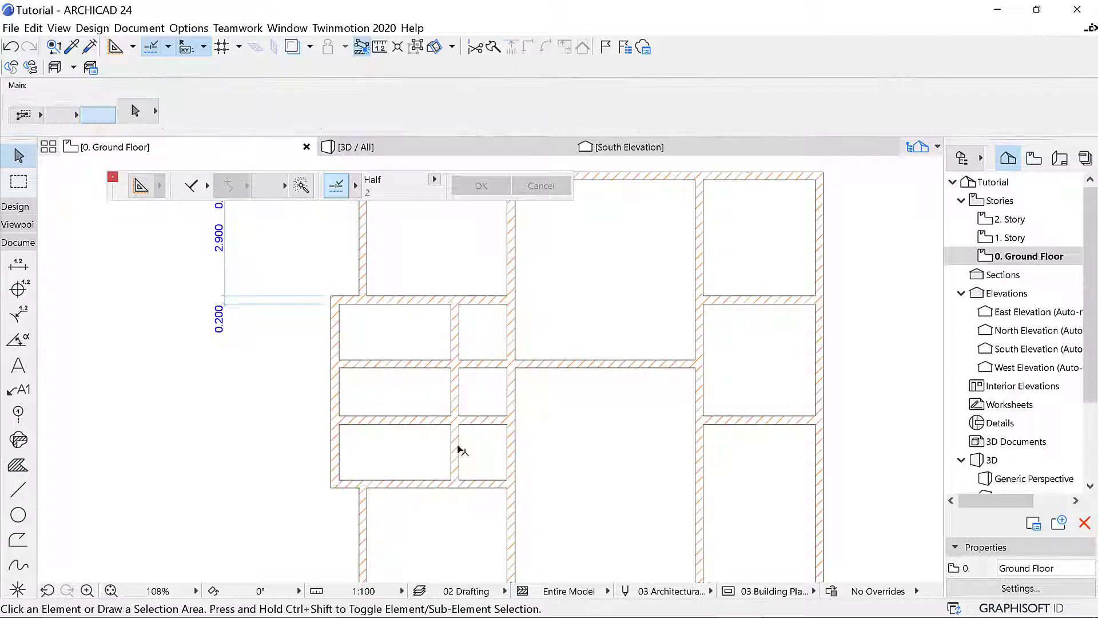
Step: Trim the two middle horizontal walls between the west block's short vertical wall and the adjacent long vertical wall to form one corridor
{"action": "left_click", "coordinate": [456, 449]}
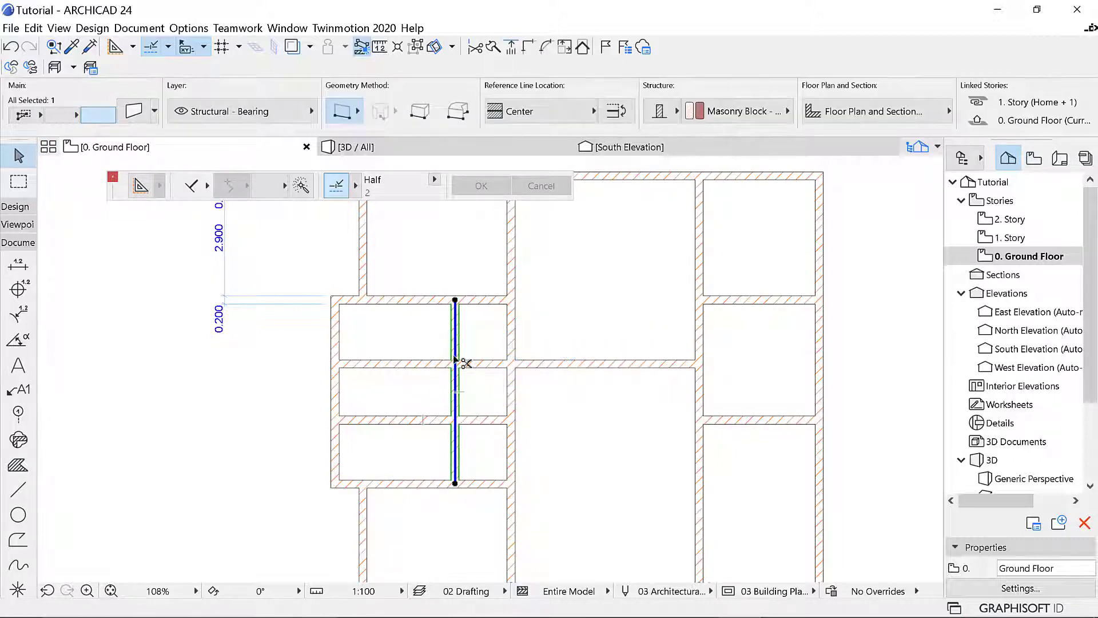
{"action": "left_click", "coordinate": [508, 387], "text": "shift"}
{"action": "left_click", "coordinate": [480, 364], "text": "ctrl"}
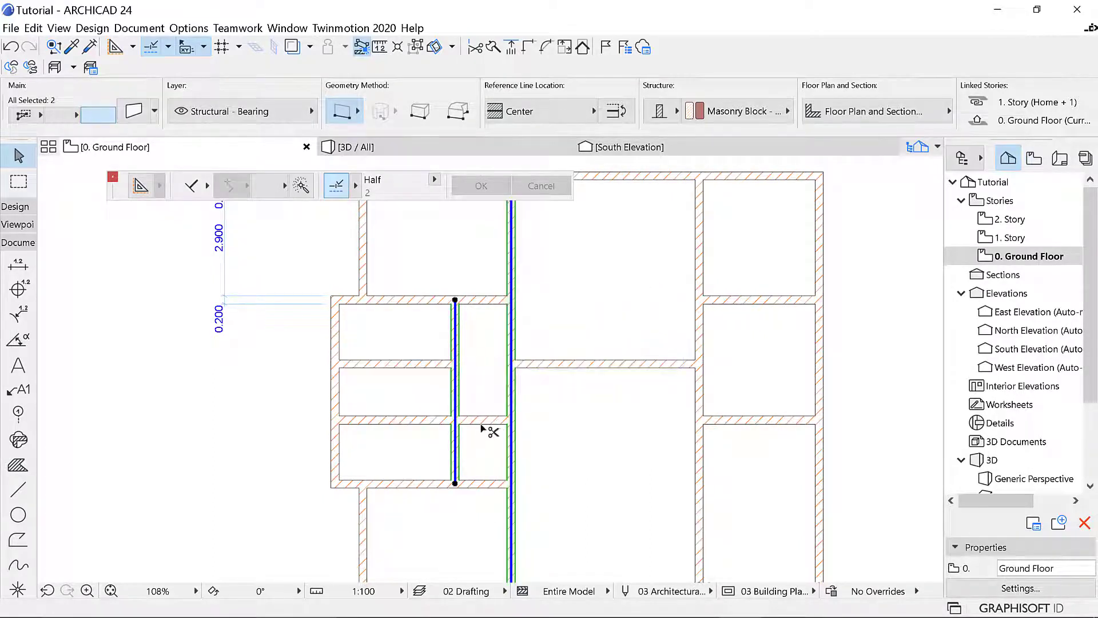
{"action": "left_click", "coordinate": [487, 421], "text": "ctrl"}
{"action": "key", "text": "Escape"}
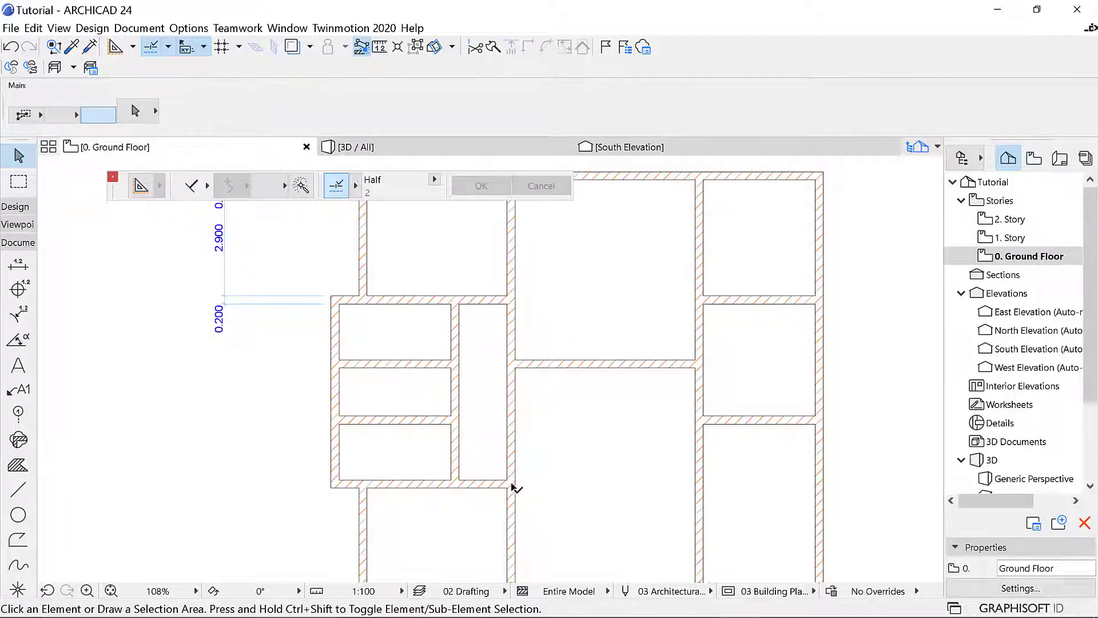
{"action": "scroll", "coordinate": [599, 434], "scroll_direction": "down", "scroll_amount": 5}
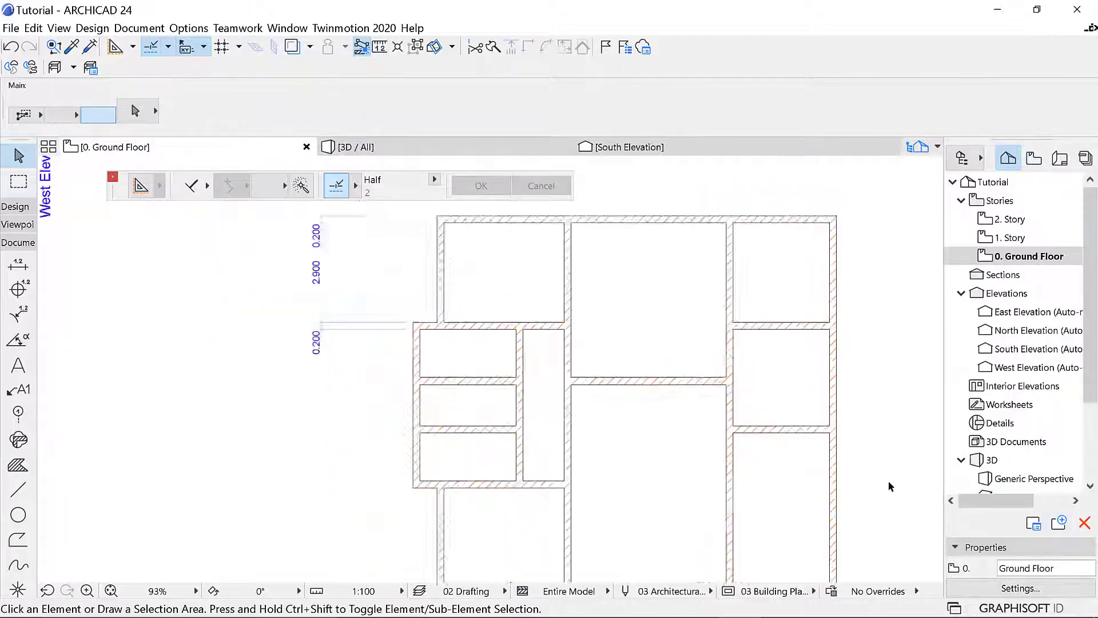
{"action": "scroll", "coordinate": [795, 403], "scroll_direction": "up", "scroll_amount": 2}
{"action": "scroll", "coordinate": [795, 402], "scroll_direction": "up", "scroll_amount": 2}
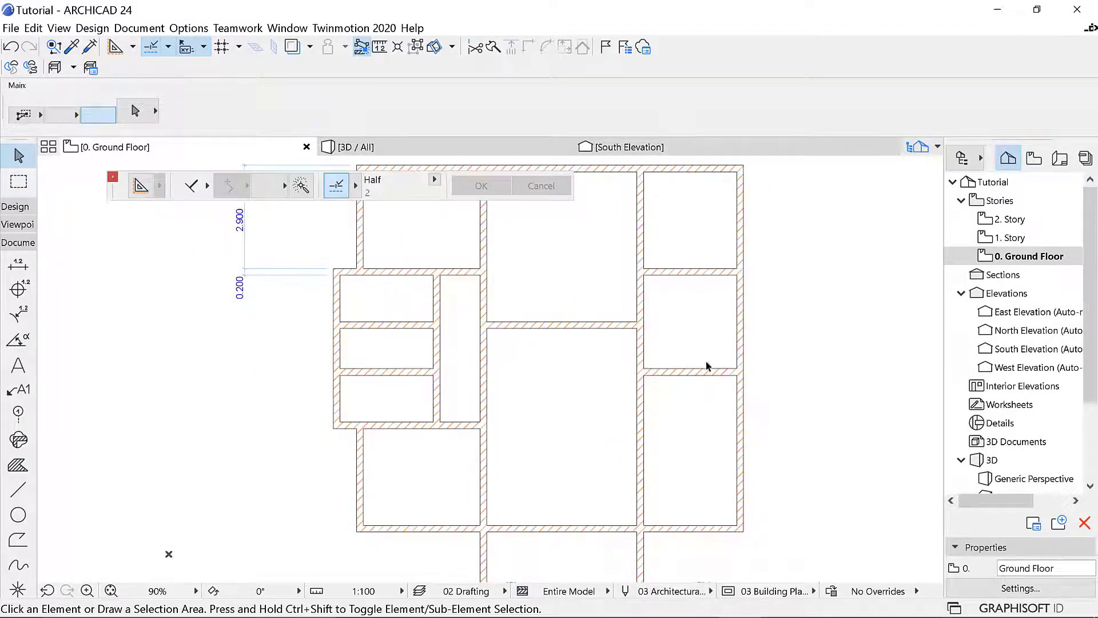
{"action": "scroll", "coordinate": [610, 338], "scroll_direction": "down", "scroll_amount": 2}
{"action": "scroll", "coordinate": [697, 404], "scroll_direction": "up", "scroll_amount": 2}
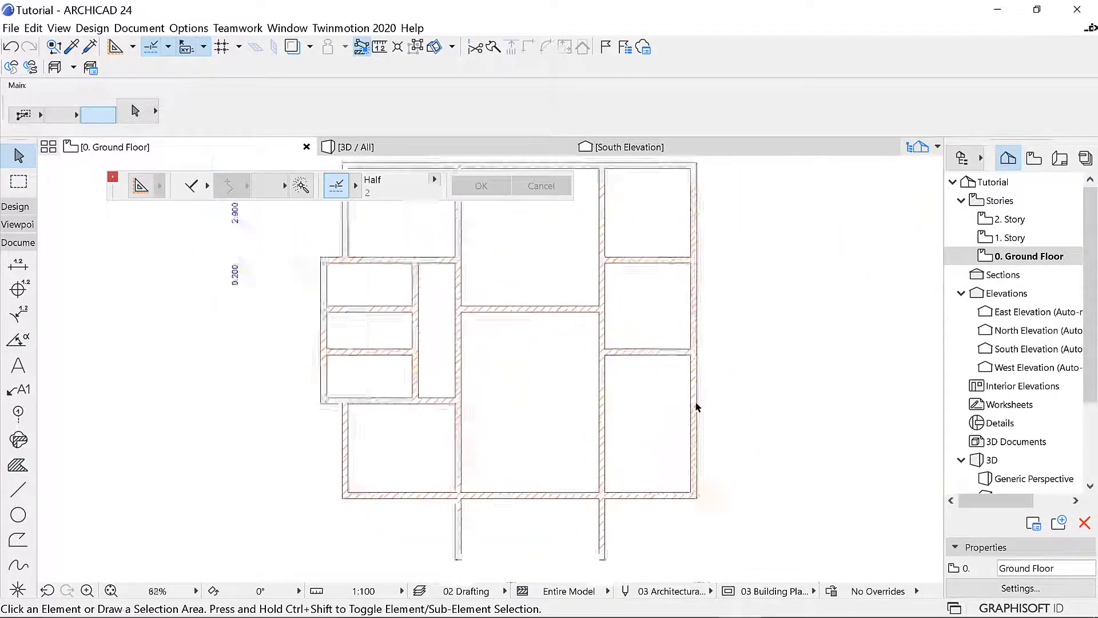
{"action": "left_click", "coordinate": [698, 409]}
{"action": "left_click", "coordinate": [658, 422]}
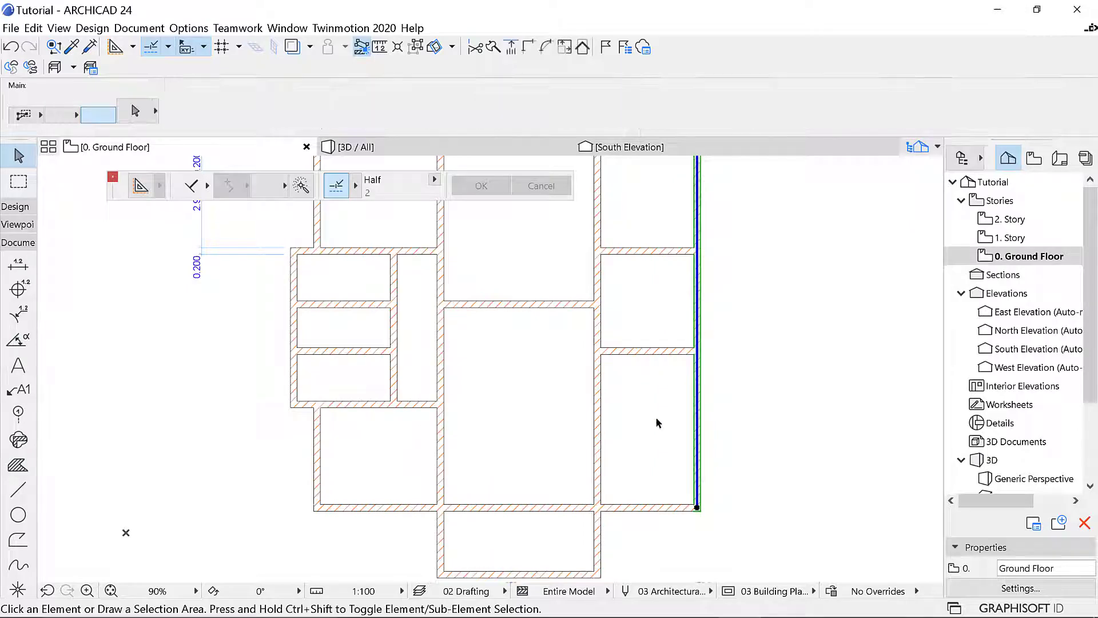
Step: Dimension the width of the southeast room, including the thickness of its west and east walls, placing the dimension line inside the room
{"action": "left_click", "coordinate": [18, 265]}
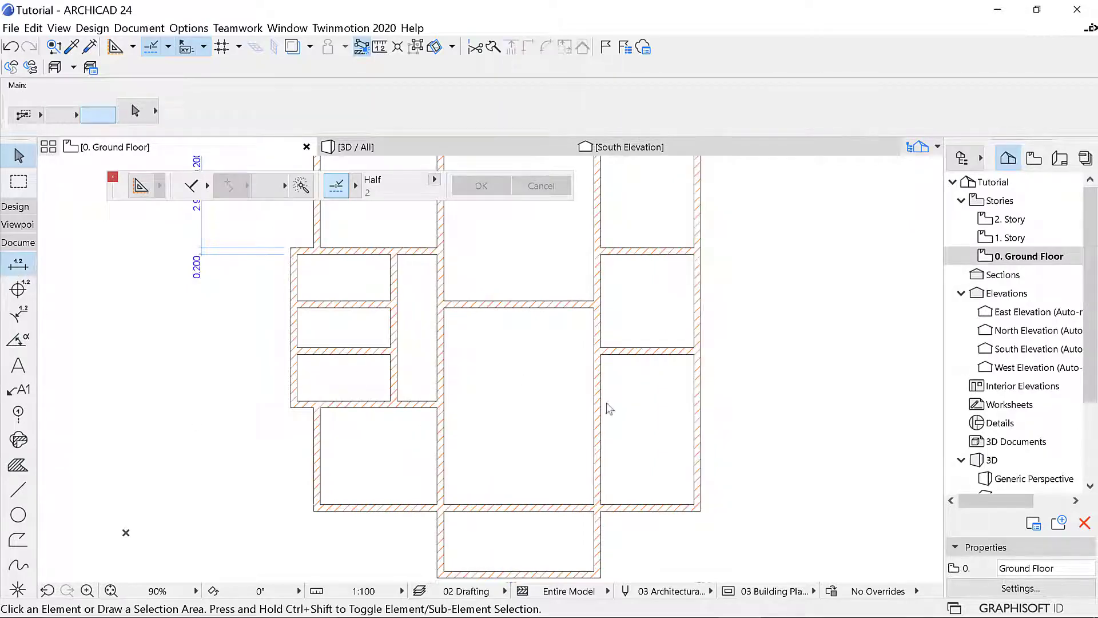
{"action": "scroll", "coordinate": [604, 426], "scroll_direction": "up", "scroll_amount": 4}
{"action": "left_click", "coordinate": [555, 385]}
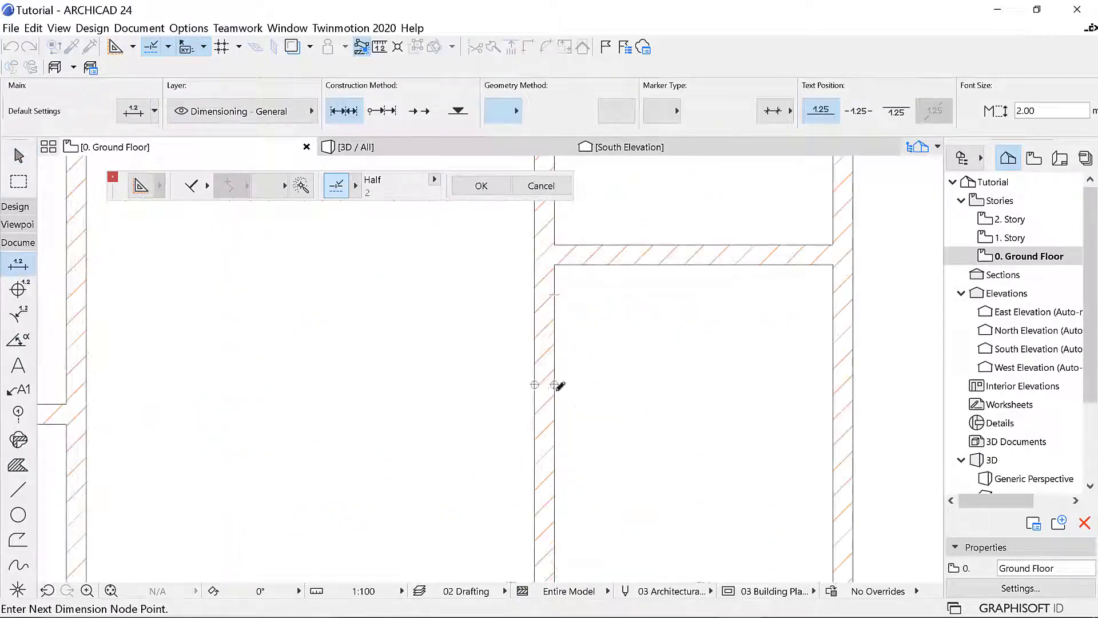
{"action": "left_click", "coordinate": [833, 357]}
{"action": "right_click", "coordinate": [779, 360]}
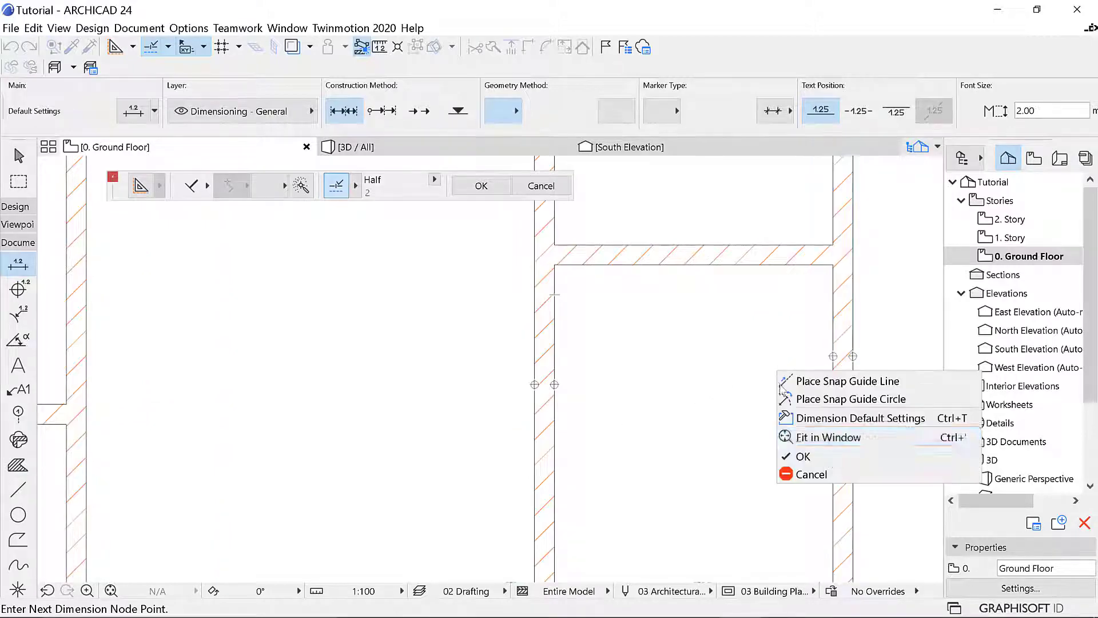
{"action": "left_click", "coordinate": [801, 453]}
{"action": "left_click", "coordinate": [691, 471]}
{"action": "scroll", "coordinate": [635, 378], "scroll_direction": "down", "scroll_amount": 6}
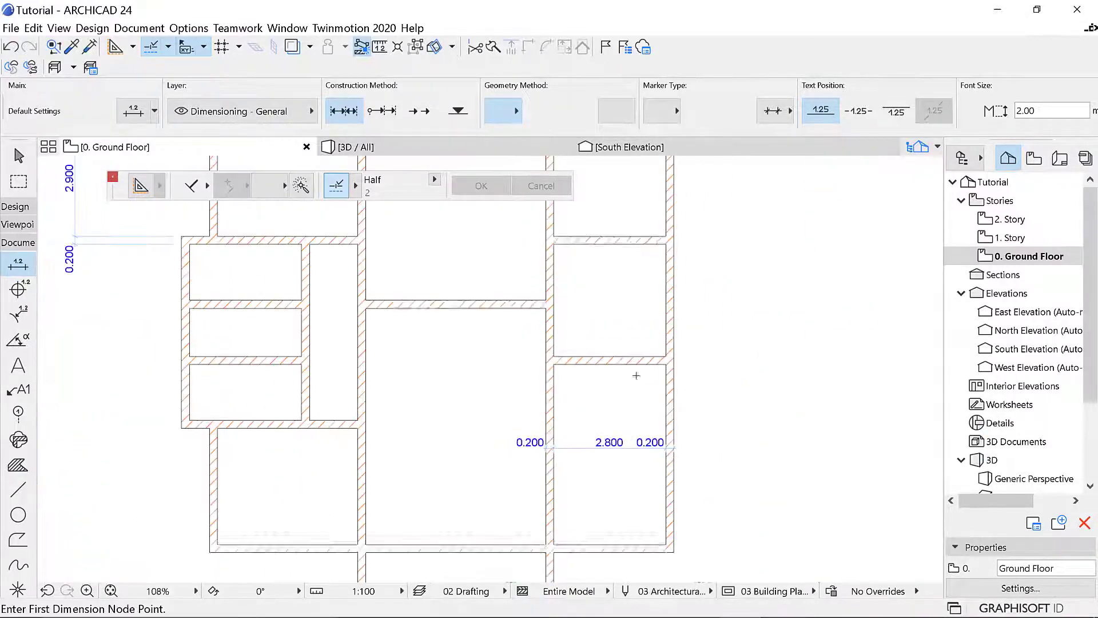
Step: Move the outer east wall 700 mm straight outward to widen the east rooms
{"action": "scroll", "coordinate": [627, 427], "scroll_direction": "up", "scroll_amount": 4}
{"action": "key", "text": "Escape"}
{"action": "left_click", "coordinate": [629, 413]}
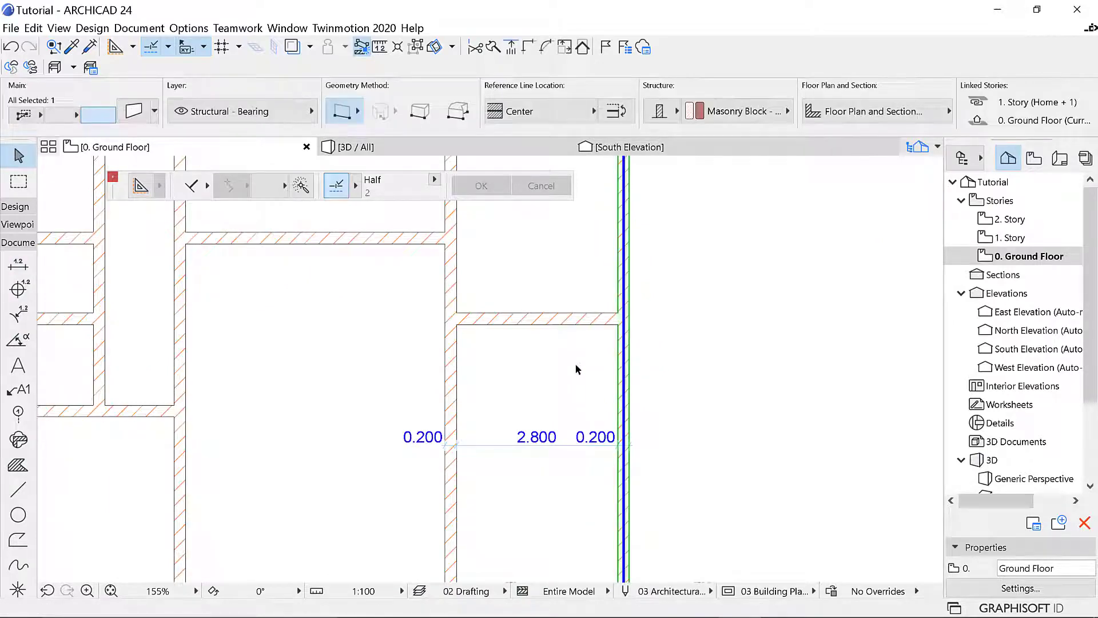
{"action": "scroll", "coordinate": [619, 313], "scroll_direction": "down", "scroll_amount": 5}
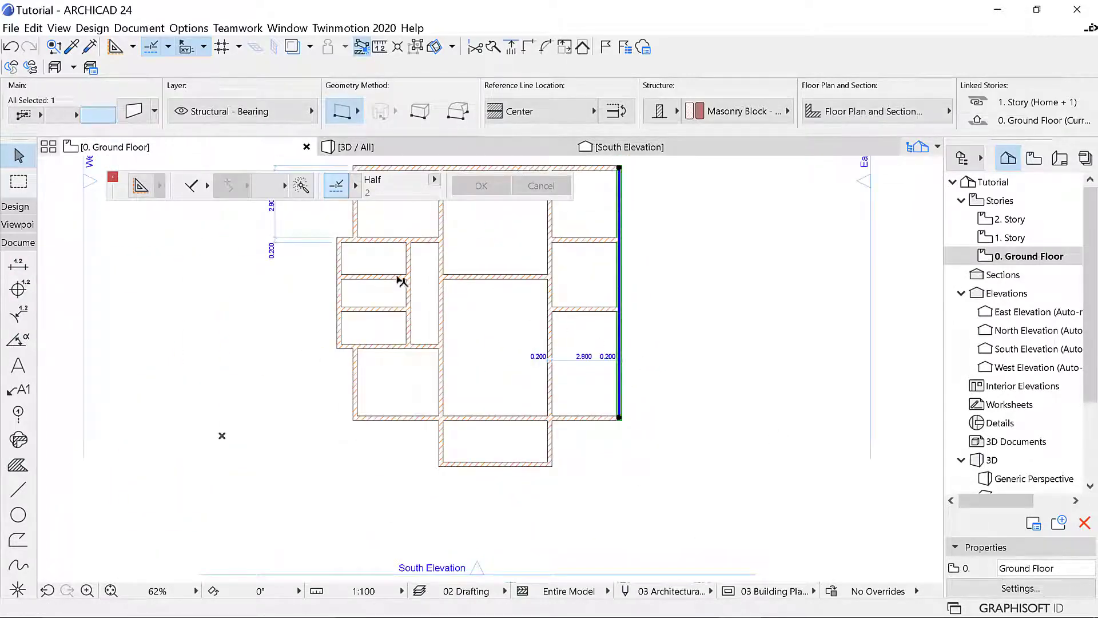
{"action": "scroll", "coordinate": [620, 417], "scroll_direction": "up", "scroll_amount": 7}
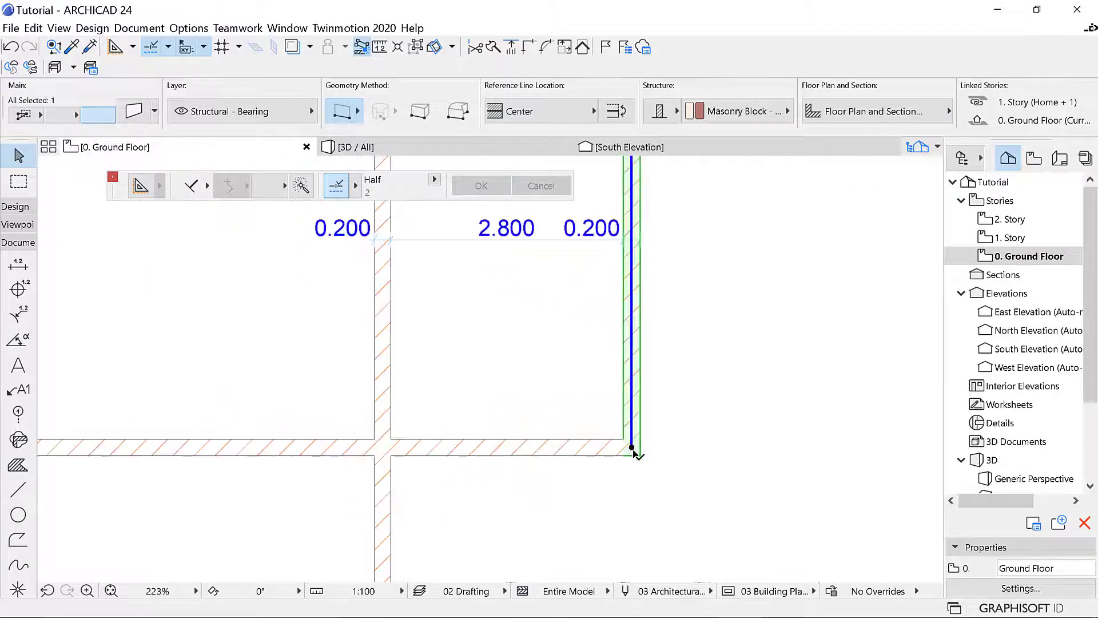
{"action": "left_click", "coordinate": [632, 448]}
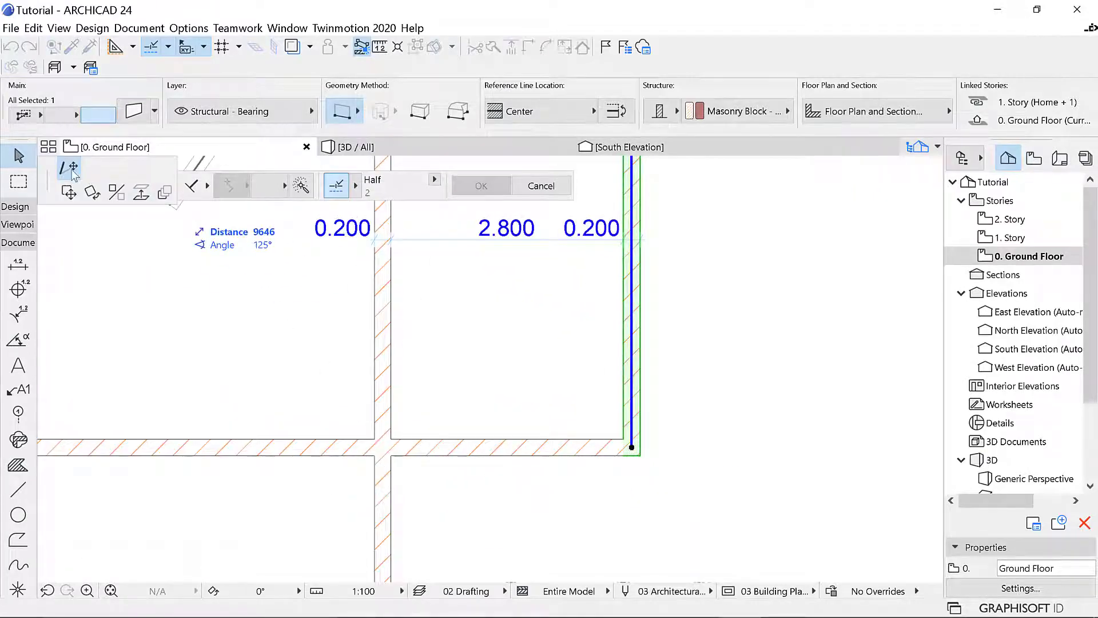
{"action": "left_click", "coordinate": [69, 193]}
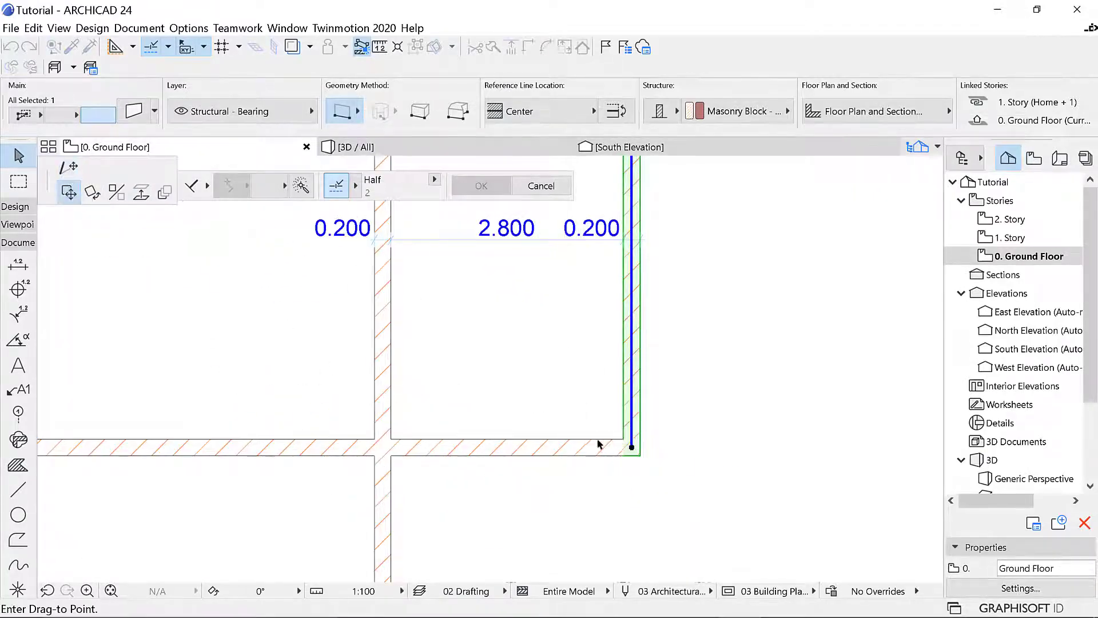
{"action": "scroll", "coordinate": [622, 445], "scroll_direction": "down", "scroll_amount": 2}
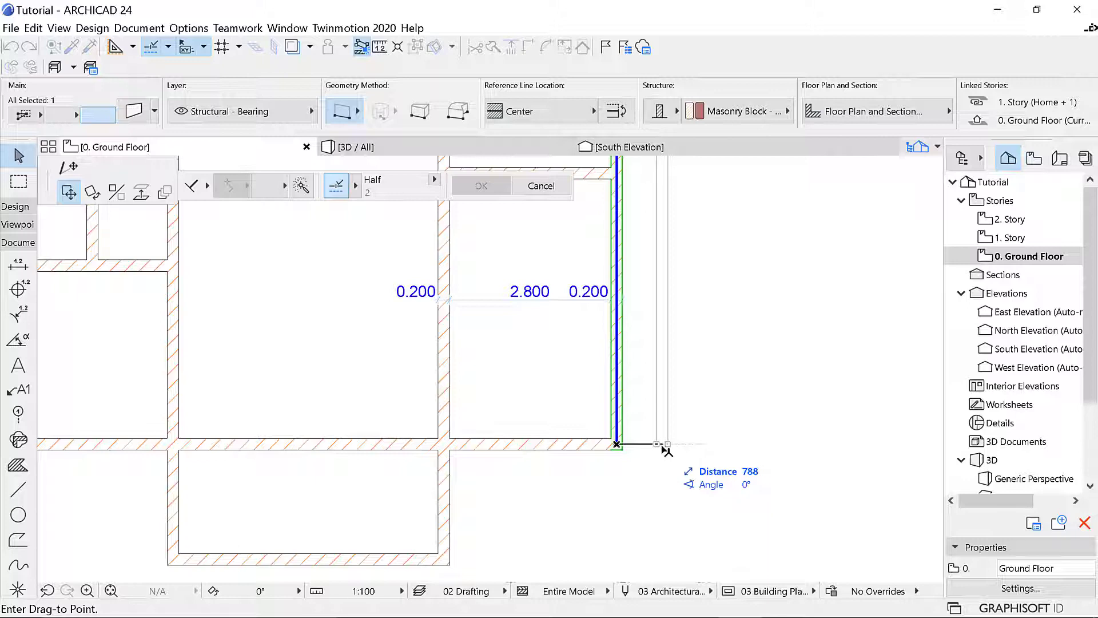
{"action": "type", "text": "700"}
{"action": "key", "text": "Return"}
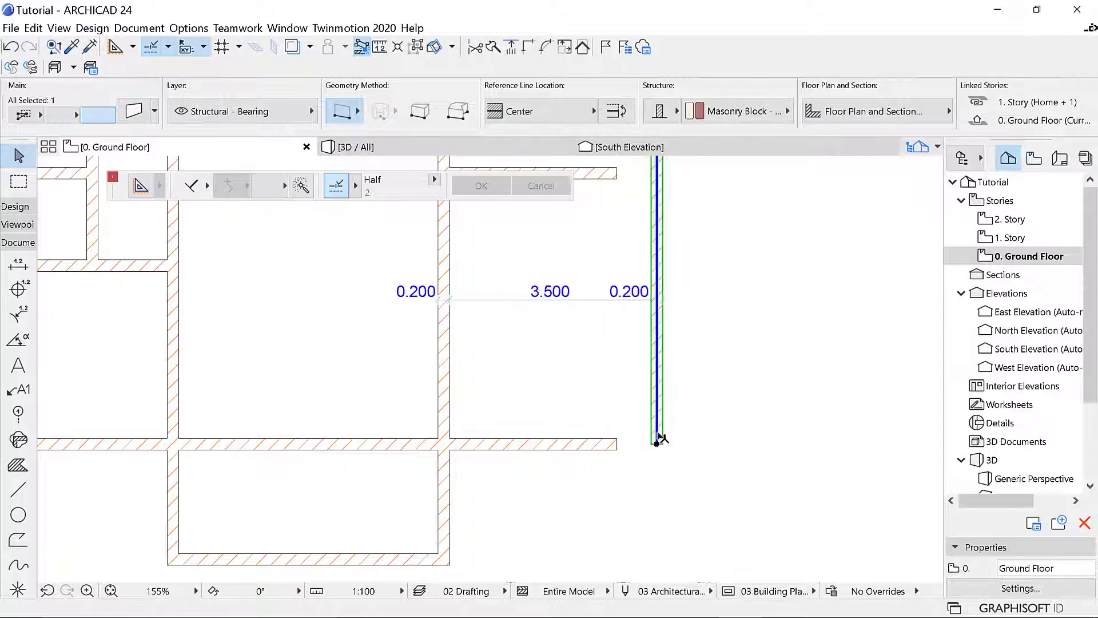
Step: Extend the four horizontal walls of the east bay, including the long top and bottom ones, to the outer east wall
{"action": "scroll", "coordinate": [672, 467], "scroll_direction": "down", "scroll_amount": 3}
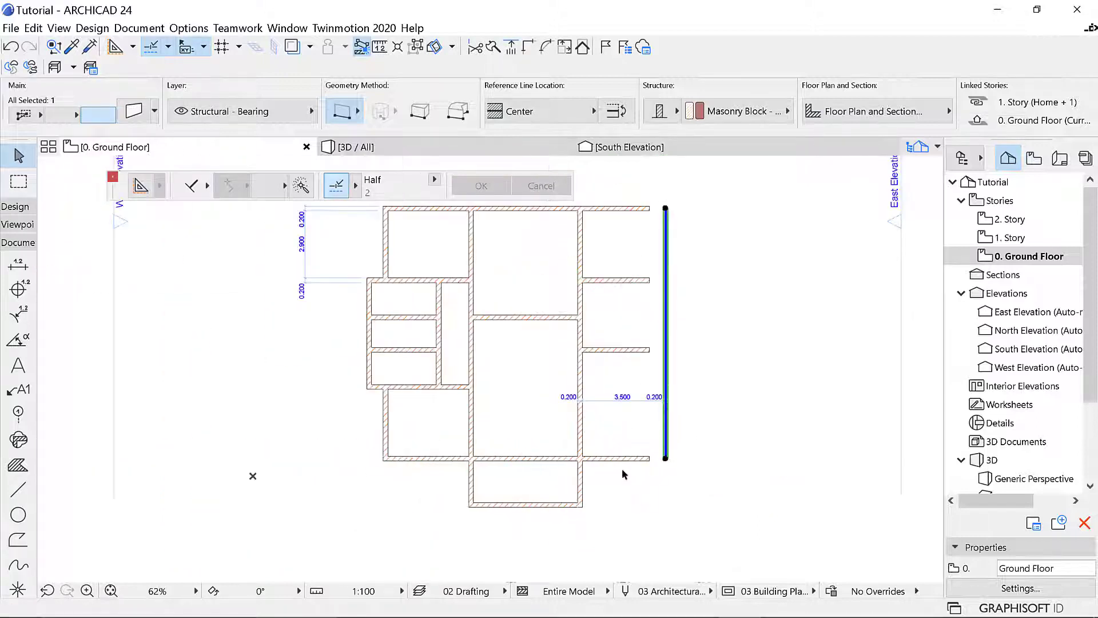
{"action": "left_click", "coordinate": [645, 460]}
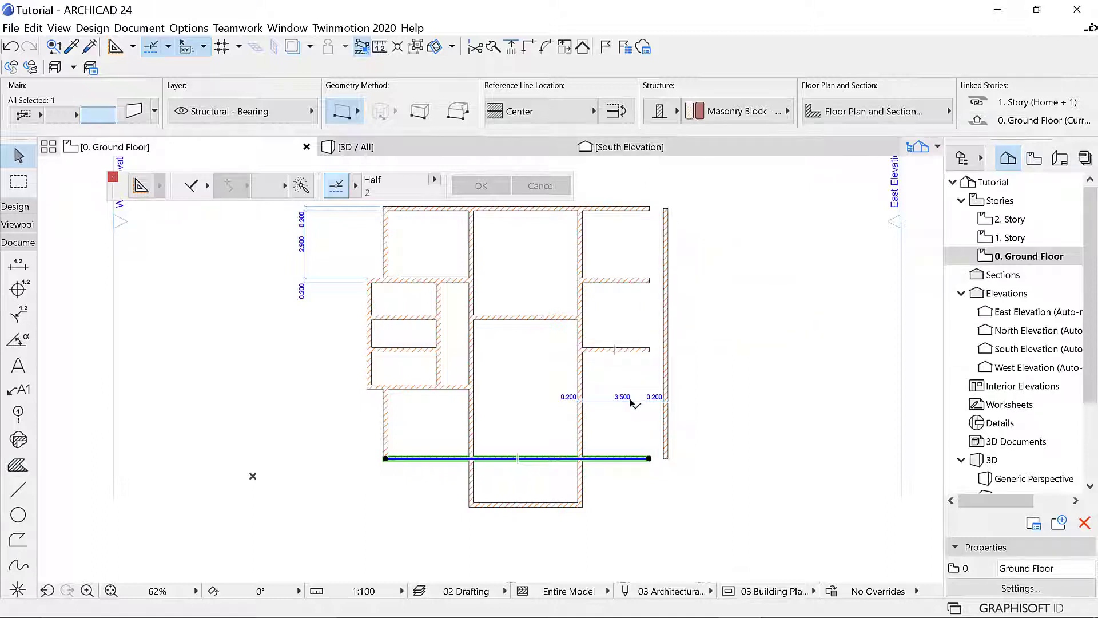
{"action": "left_click", "coordinate": [640, 350], "text": "shift"}
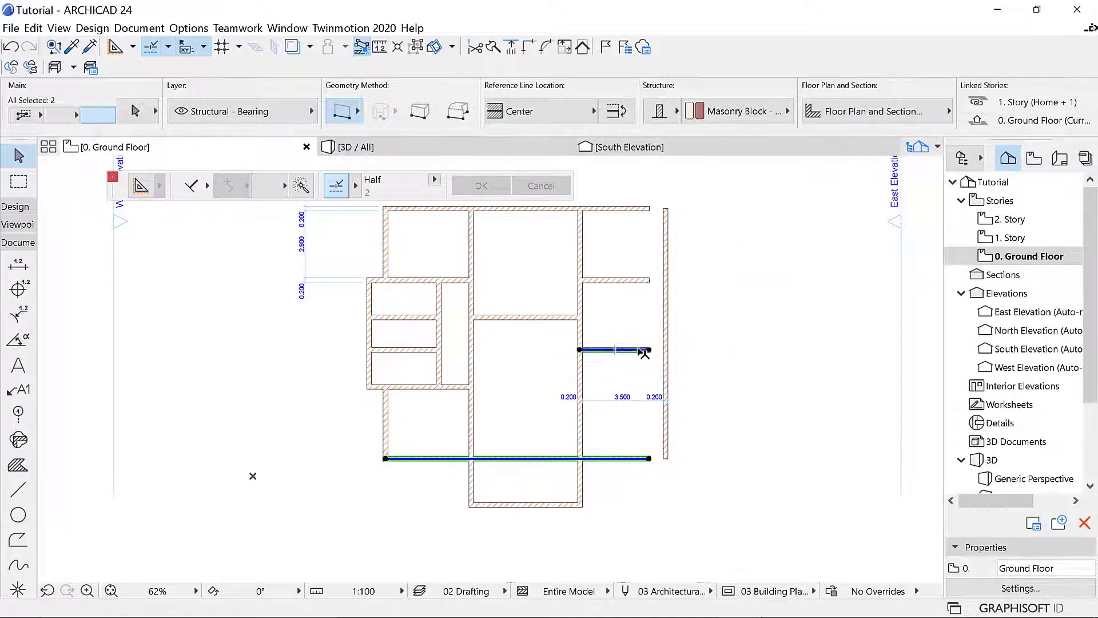
{"action": "left_click", "coordinate": [643, 283], "text": "shift"}
{"action": "left_click", "coordinate": [632, 210], "text": "shift"}
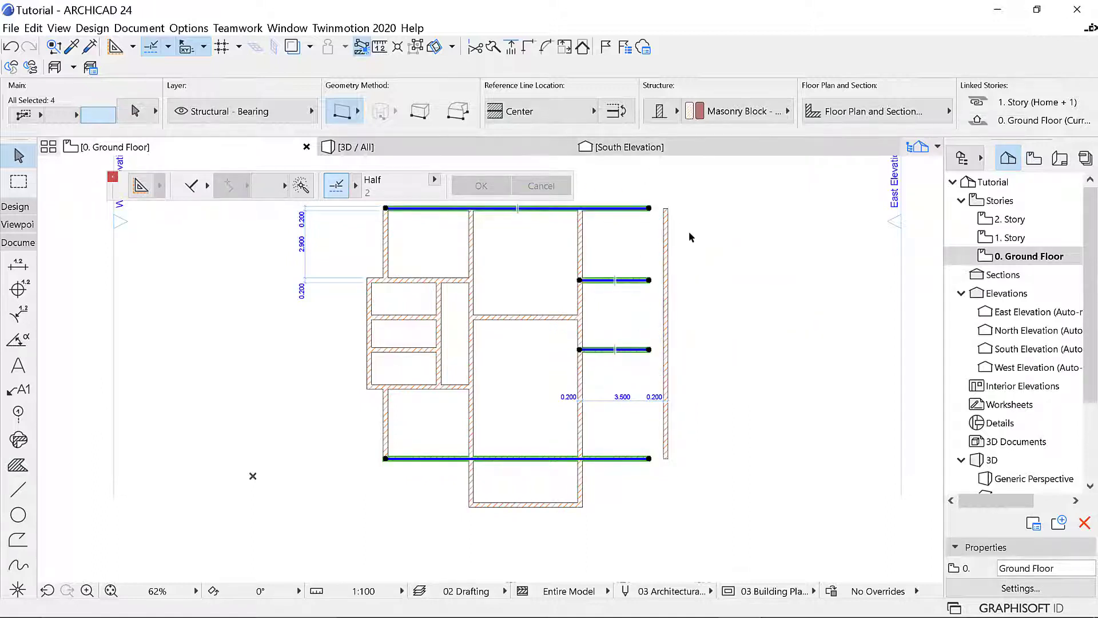
{"action": "left_click", "coordinate": [520, 50]}
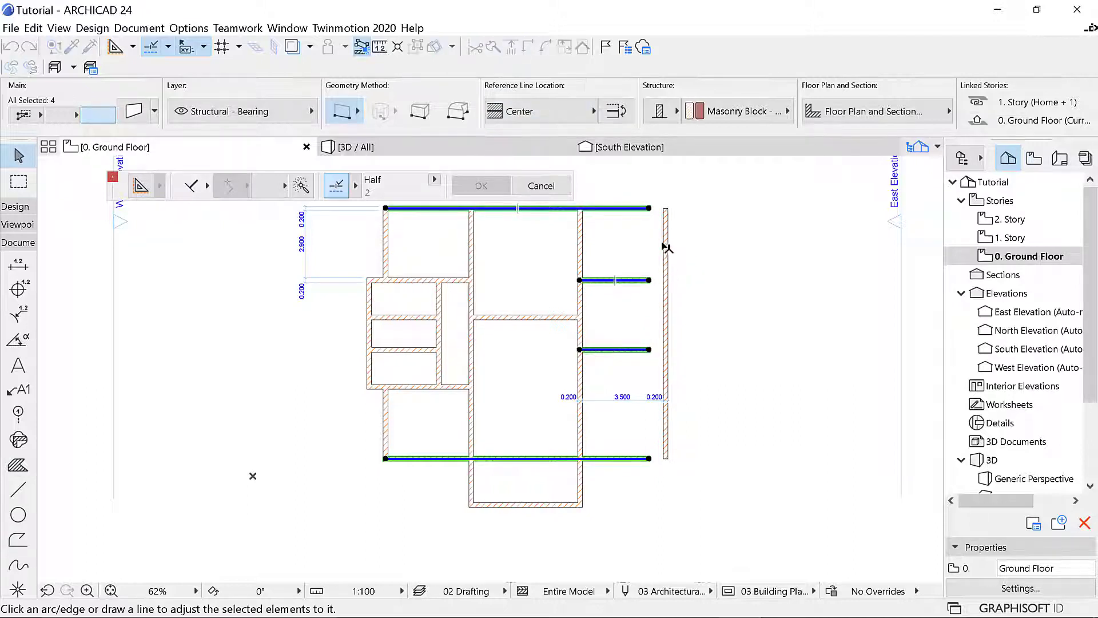
{"action": "left_click", "coordinate": [666, 242]}
{"action": "left_click", "coordinate": [714, 276]}
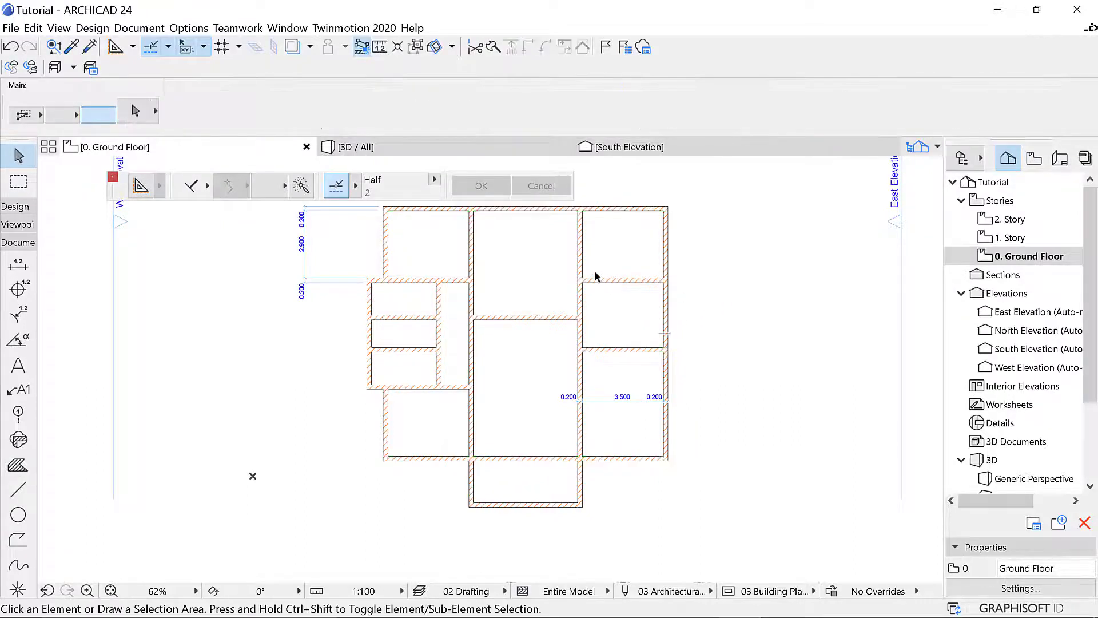
{"action": "scroll", "coordinate": [632, 356], "scroll_direction": "down", "scroll_amount": 2}
{"action": "scroll", "coordinate": [650, 368], "scroll_direction": "up", "scroll_amount": 2}
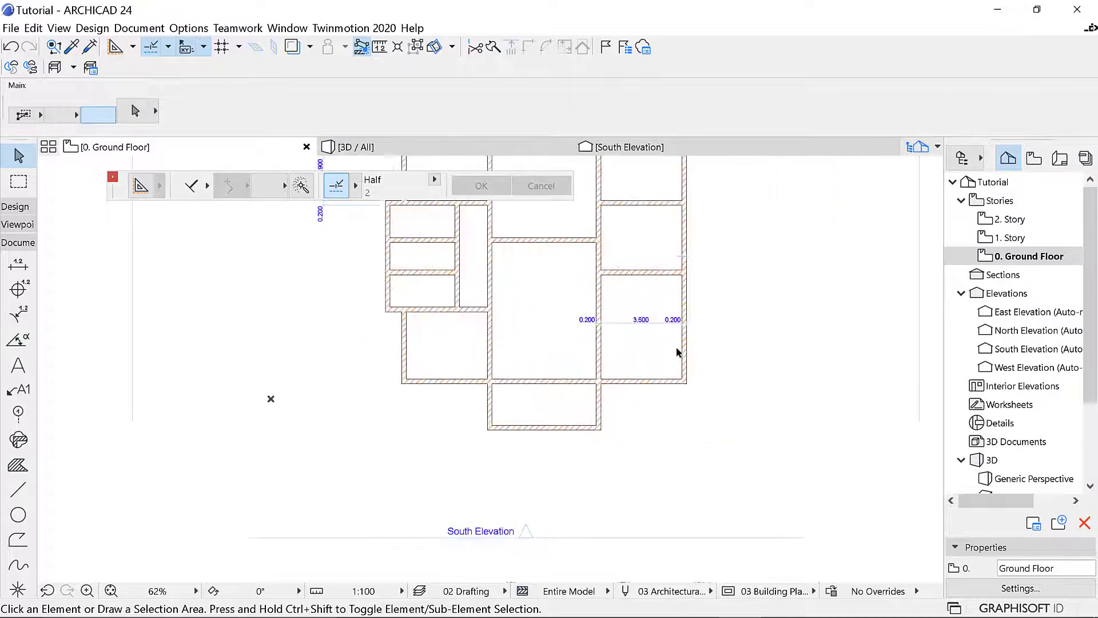
{"action": "scroll", "coordinate": [660, 367], "scroll_direction": "down", "scroll_amount": 2}
{"action": "scroll", "coordinate": [658, 366], "scroll_direction": "up", "scroll_amount": 2}
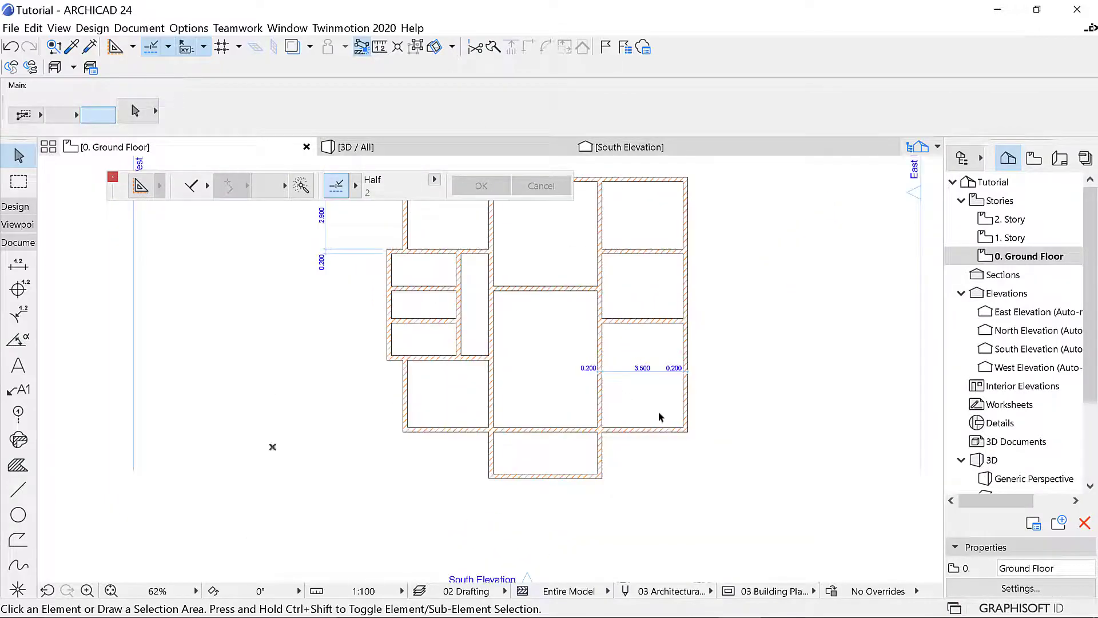
{"action": "scroll", "coordinate": [628, 276], "scroll_direction": "down", "scroll_amount": 2}
{"action": "scroll", "coordinate": [609, 293], "scroll_direction": "up", "scroll_amount": 2}
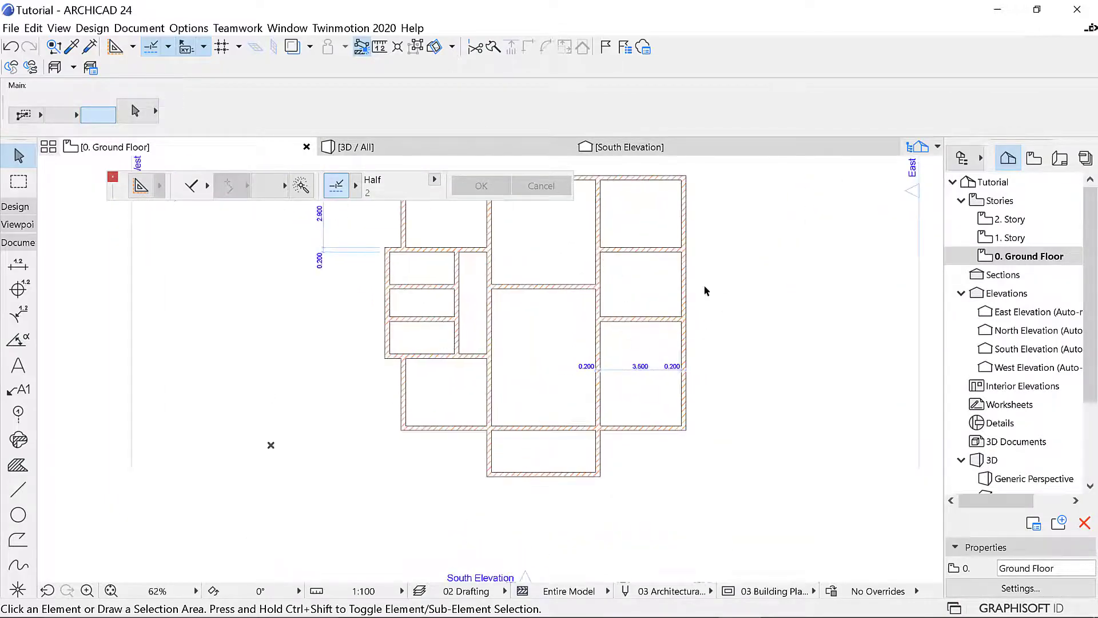
{"action": "scroll", "coordinate": [659, 252], "scroll_direction": "down", "scroll_amount": 2}
{"action": "scroll", "coordinate": [663, 280], "scroll_direction": "up", "scroll_amount": 3}
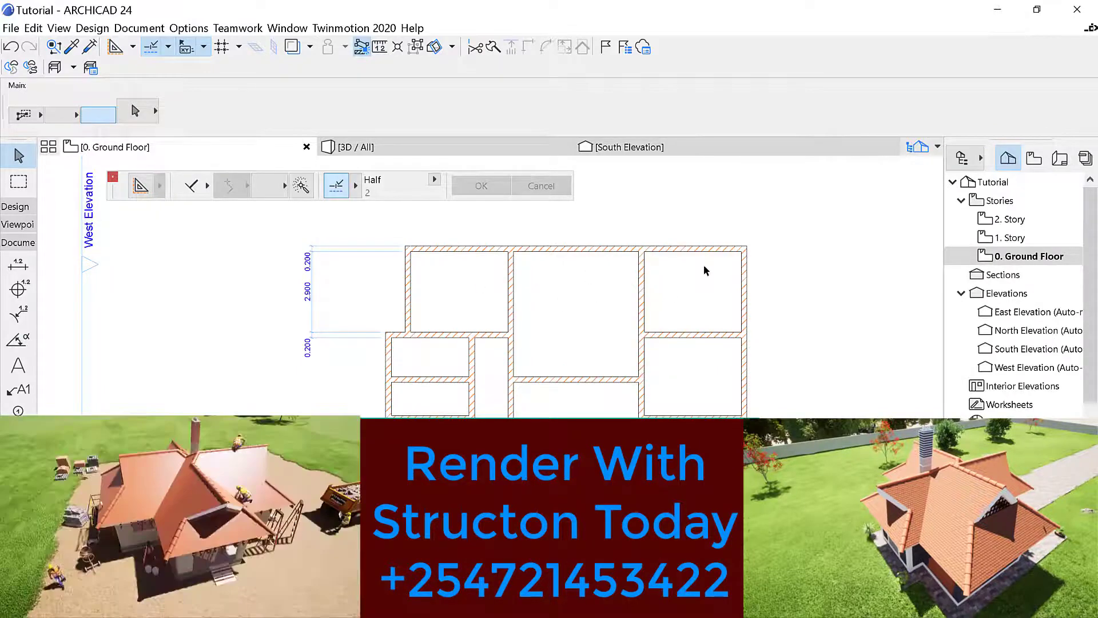
{"action": "scroll", "coordinate": [700, 252], "scroll_direction": "down", "scroll_amount": 2}
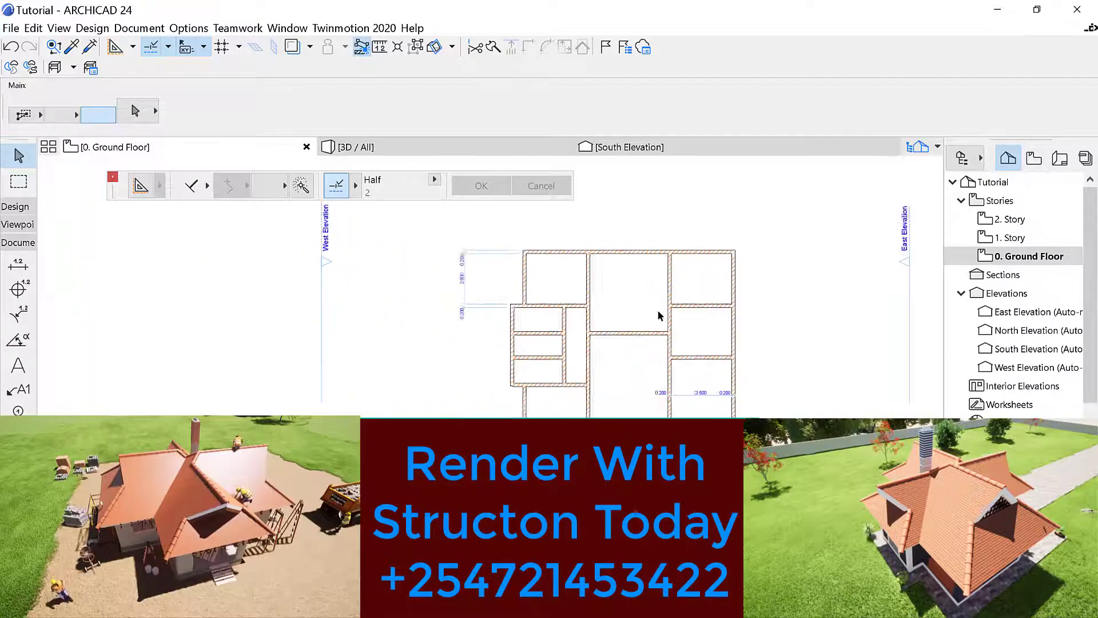
{"action": "scroll", "coordinate": [618, 378], "scroll_direction": "up", "scroll_amount": 3}
{"action": "scroll", "coordinate": [578, 326], "scroll_direction": "down", "scroll_amount": 2}
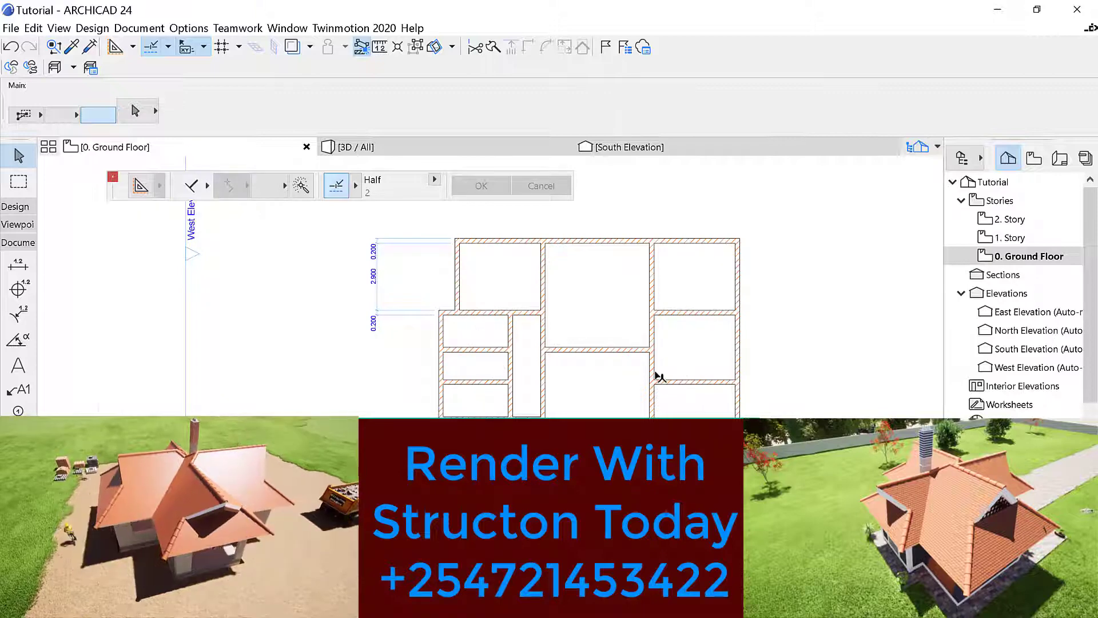
{"action": "scroll", "coordinate": [657, 375], "scroll_direction": "up", "scroll_amount": 3}
{"action": "scroll", "coordinate": [498, 371], "scroll_direction": "down", "scroll_amount": 4}
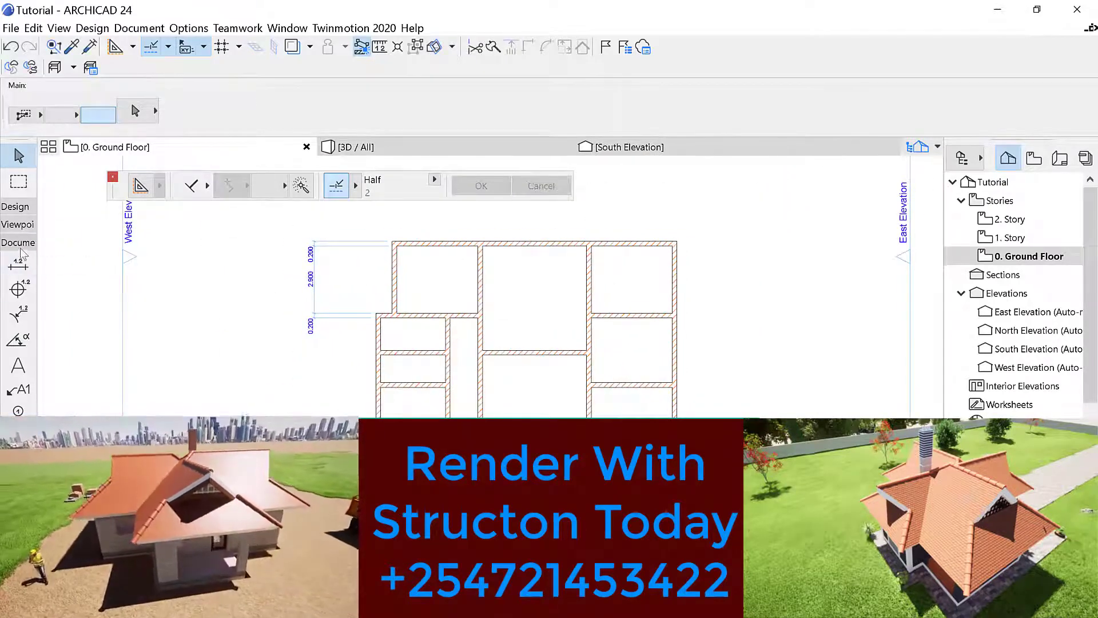
Step: Open the Door tool's default settings and search the library parts for "door"
{"action": "left_click", "coordinate": [17, 207]}
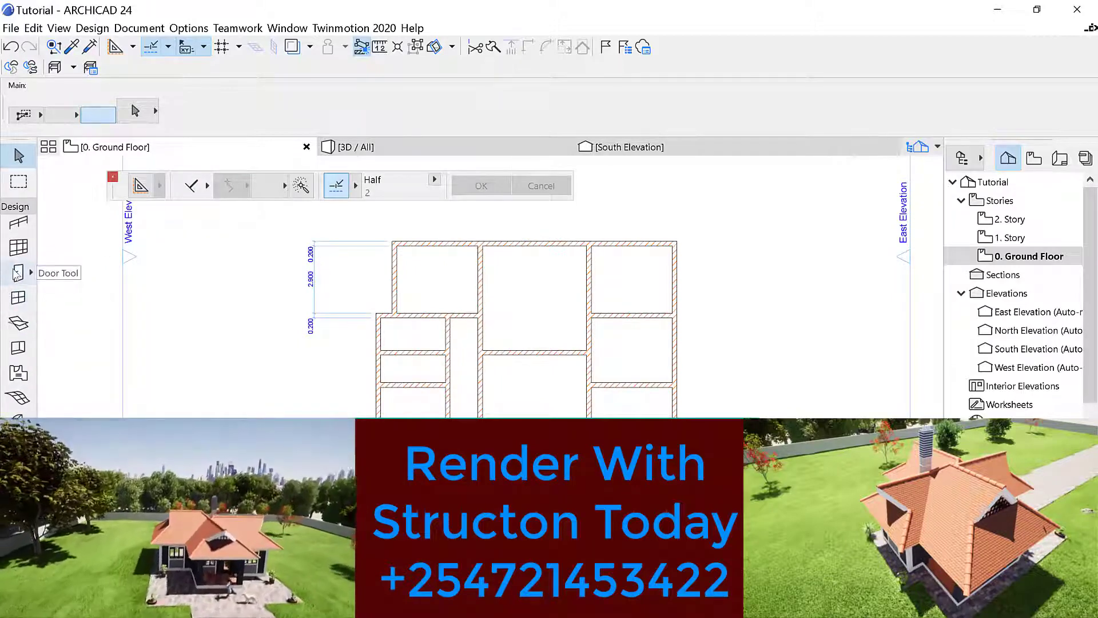
{"action": "double_click", "coordinate": [17, 273]}
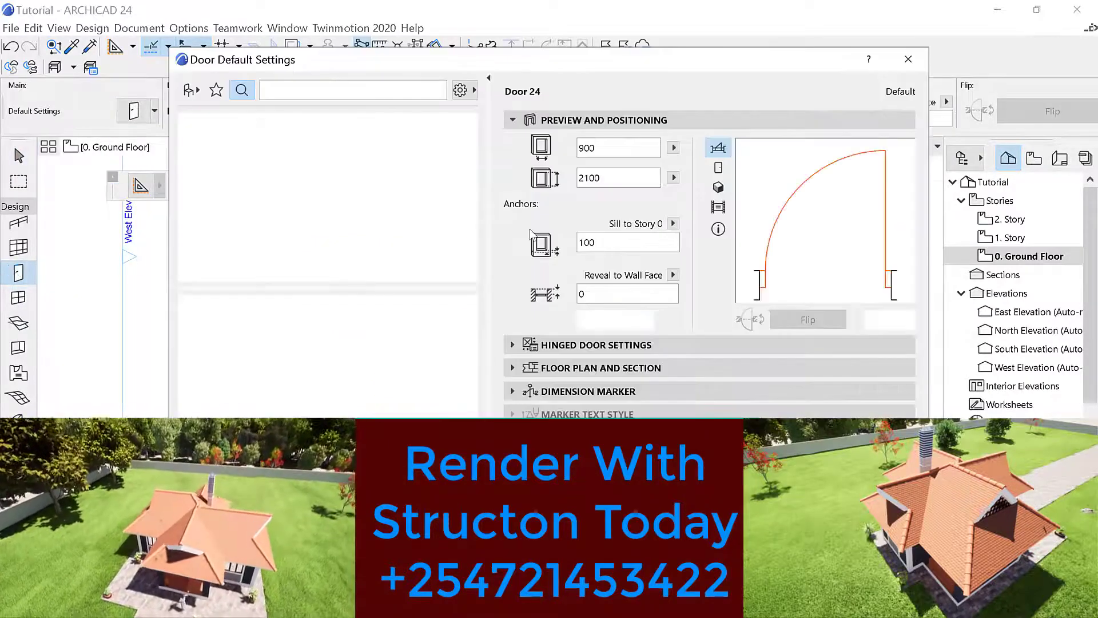
{"action": "left_click", "coordinate": [266, 86]}
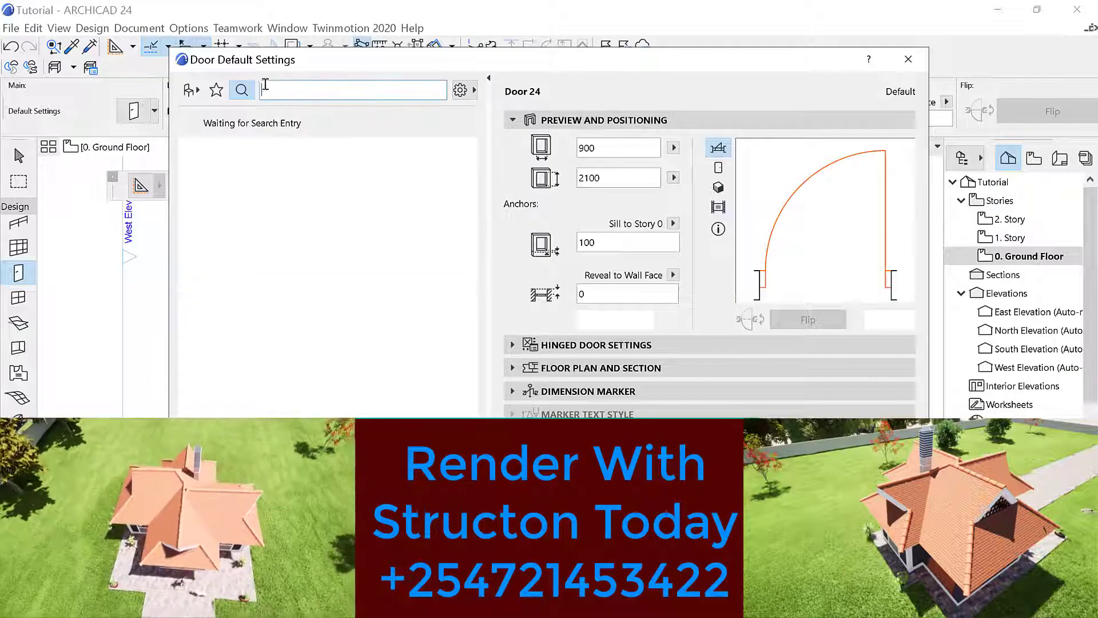
{"action": "type", "text": "doo"}
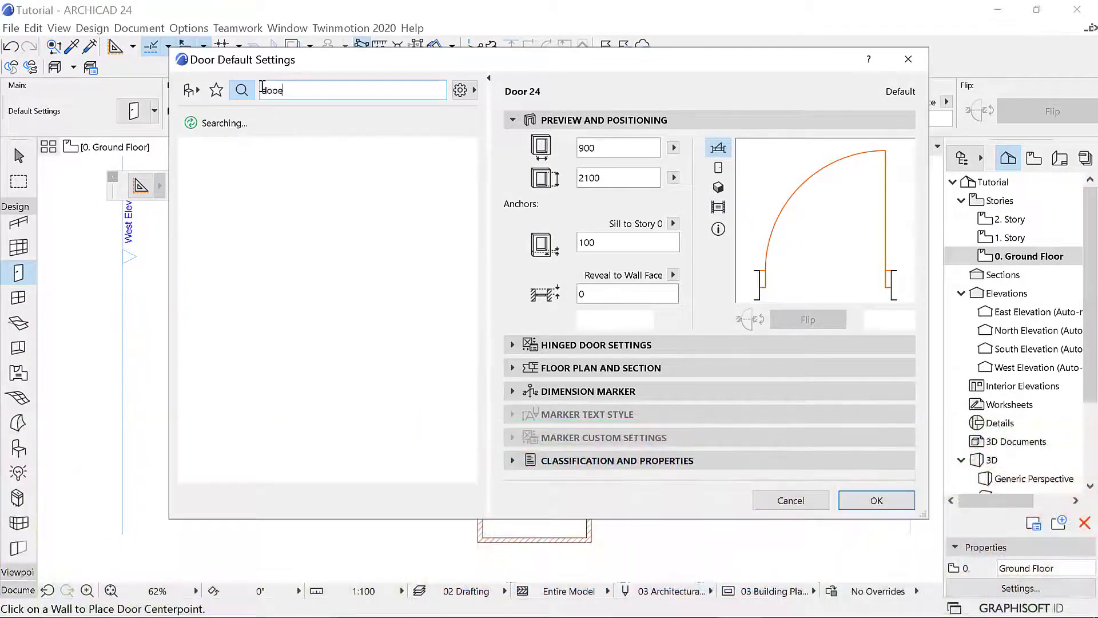
{"action": "type", "text": "r"}
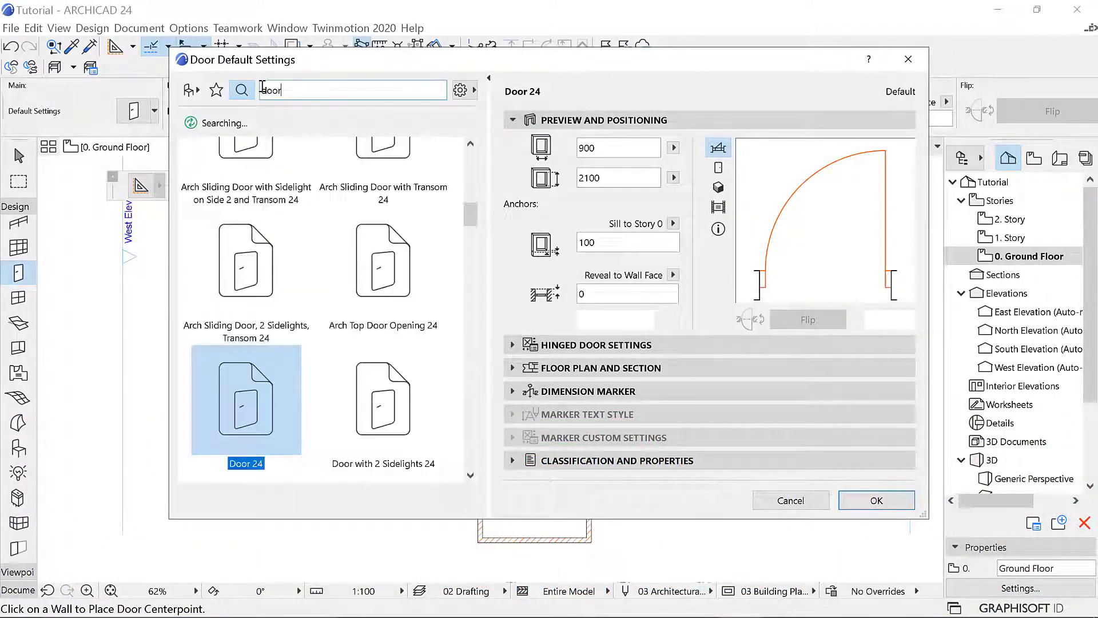
Step: Look through the available door models in the library, from arch doors to garage doors
{"action": "scroll", "coordinate": [331, 385], "scroll_direction": "up", "scroll_amount": 10}
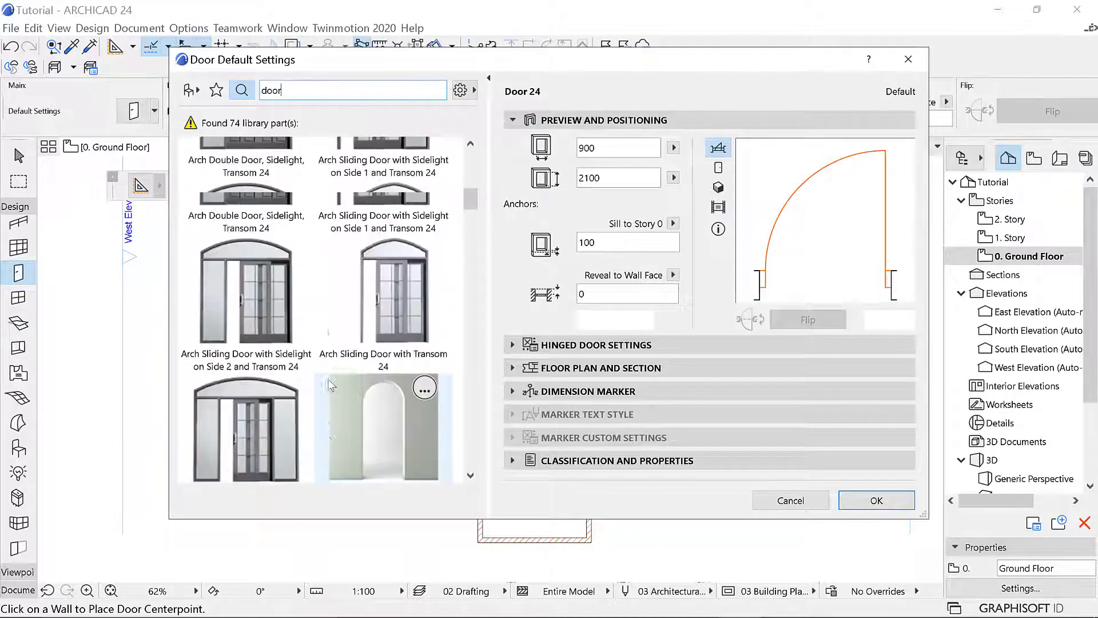
{"action": "scroll", "coordinate": [331, 384], "scroll_direction": "down", "scroll_amount": 5}
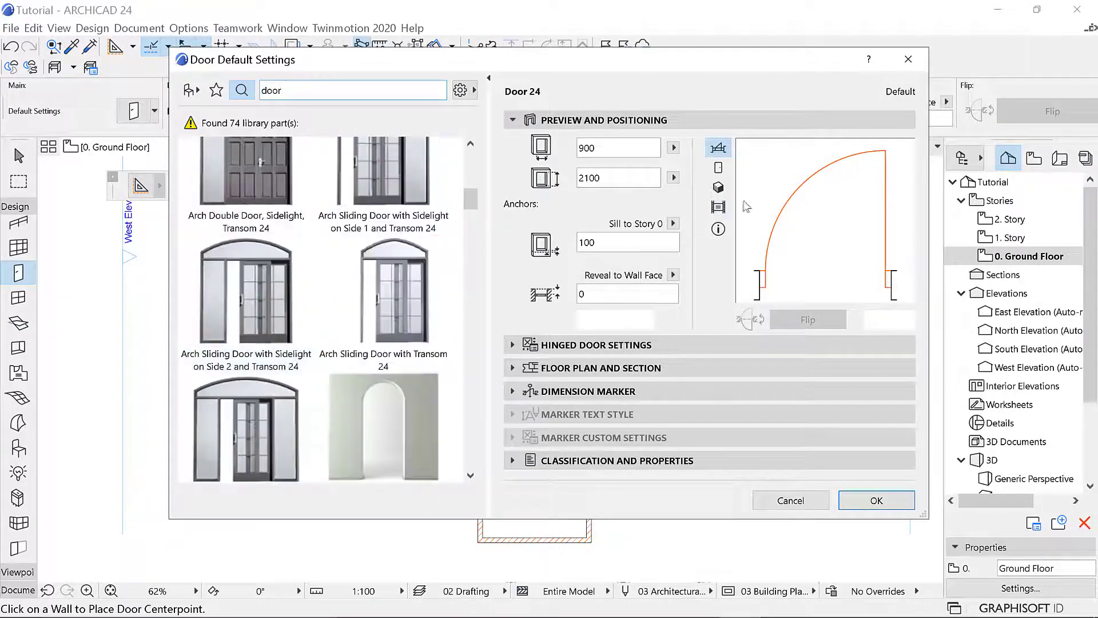
{"action": "scroll", "coordinate": [309, 349], "scroll_direction": "up", "scroll_amount": 5}
{"action": "scroll", "coordinate": [298, 334], "scroll_direction": "up", "scroll_amount": 1}
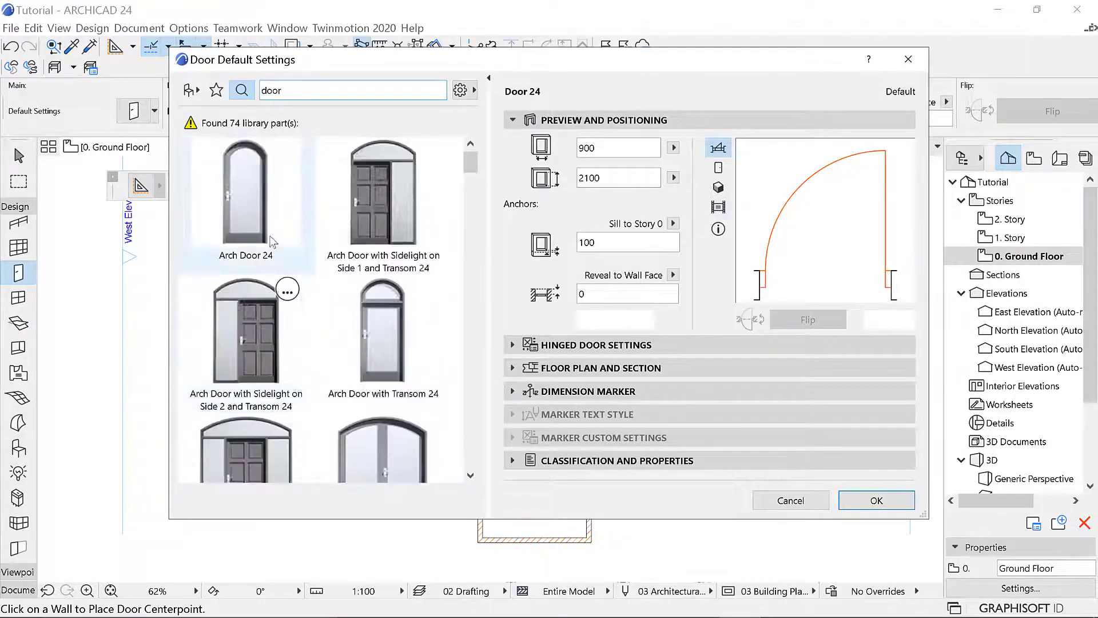
{"action": "scroll", "coordinate": [267, 241], "scroll_direction": "down", "scroll_amount": 5}
{"action": "scroll", "coordinate": [265, 235], "scroll_direction": "down", "scroll_amount": 10}
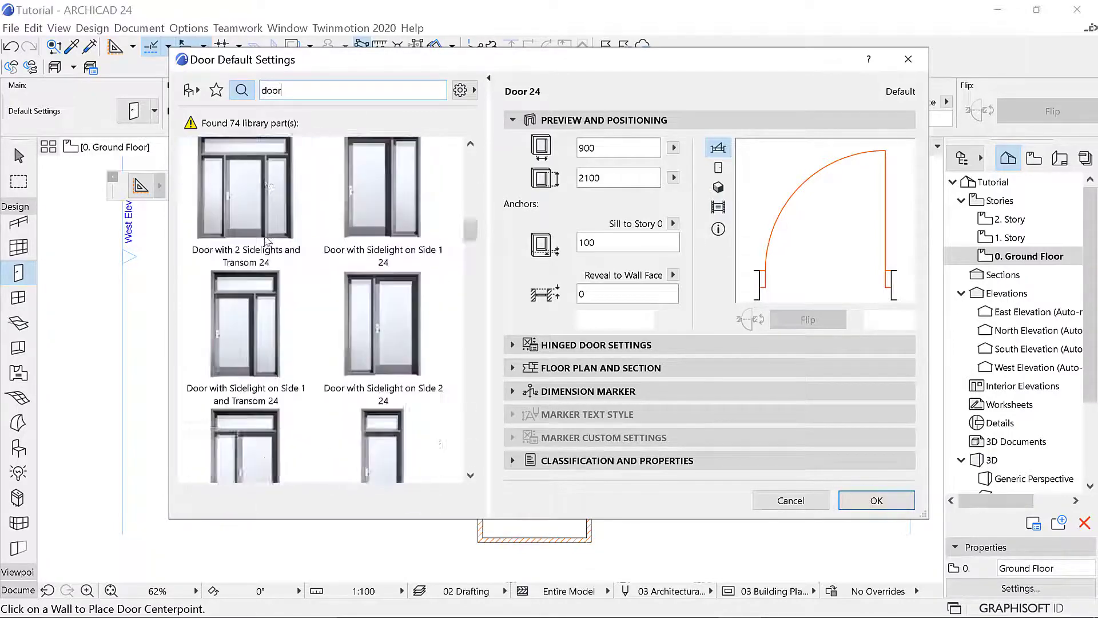
{"action": "scroll", "coordinate": [269, 263], "scroll_direction": "down", "scroll_amount": 5}
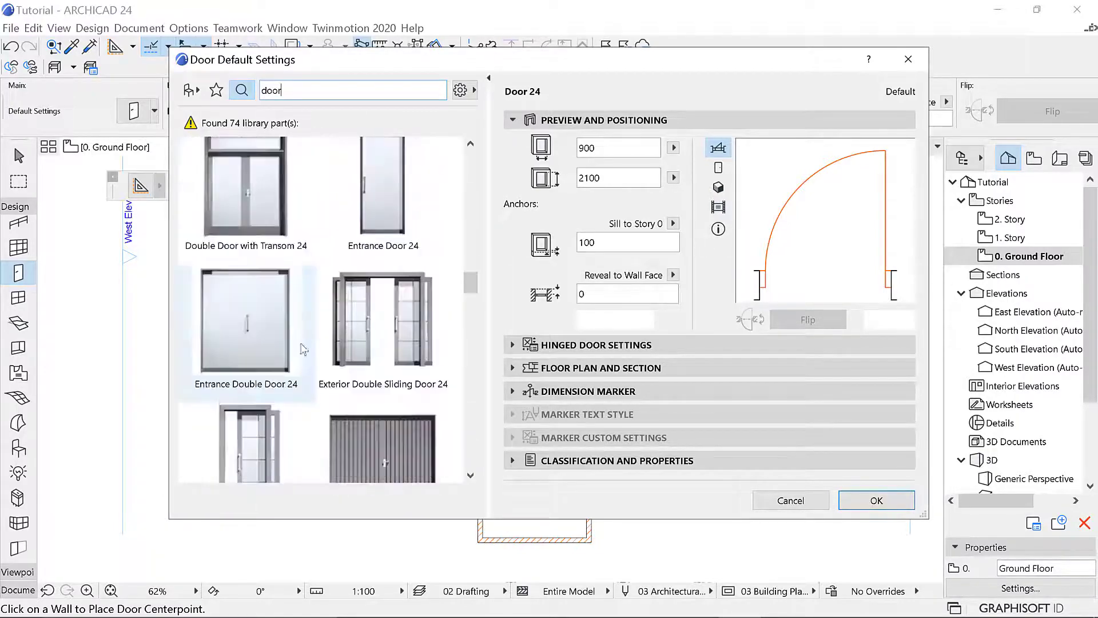
{"action": "scroll", "coordinate": [479, 299], "scroll_direction": "down", "scroll_amount": 15}
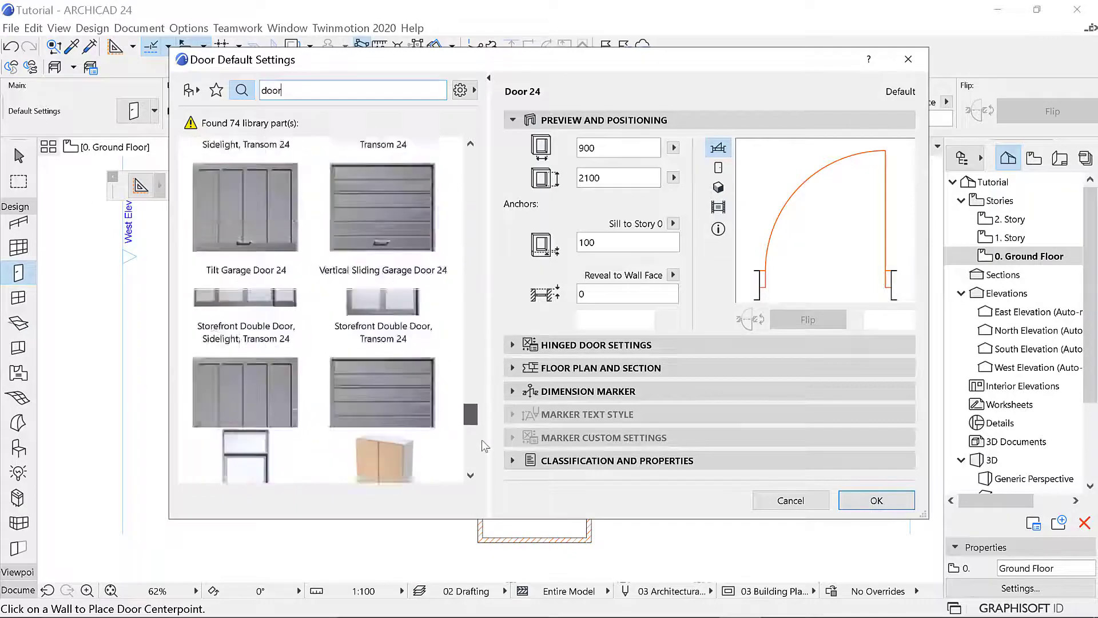
{"action": "scroll", "coordinate": [484, 290], "scroll_direction": "up", "scroll_amount": 20}
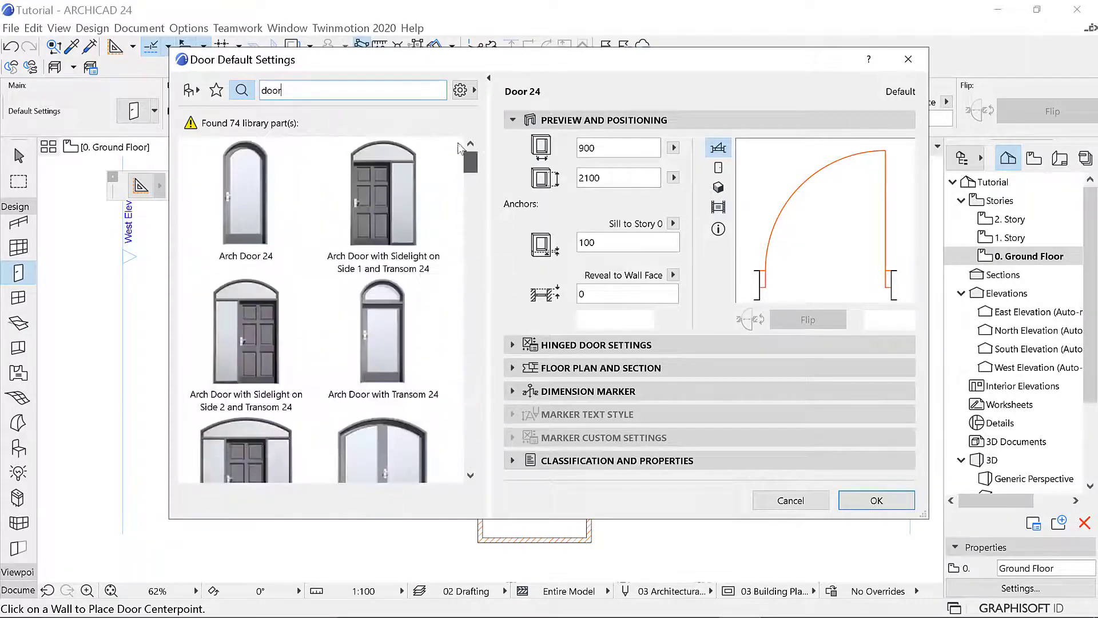
Step: Select the Door 24 model and review its available door leaf styles in the hinged door settings
{"action": "left_click", "coordinate": [257, 245]}
{"action": "scroll", "coordinate": [338, 309], "scroll_direction": "down", "scroll_amount": 10}
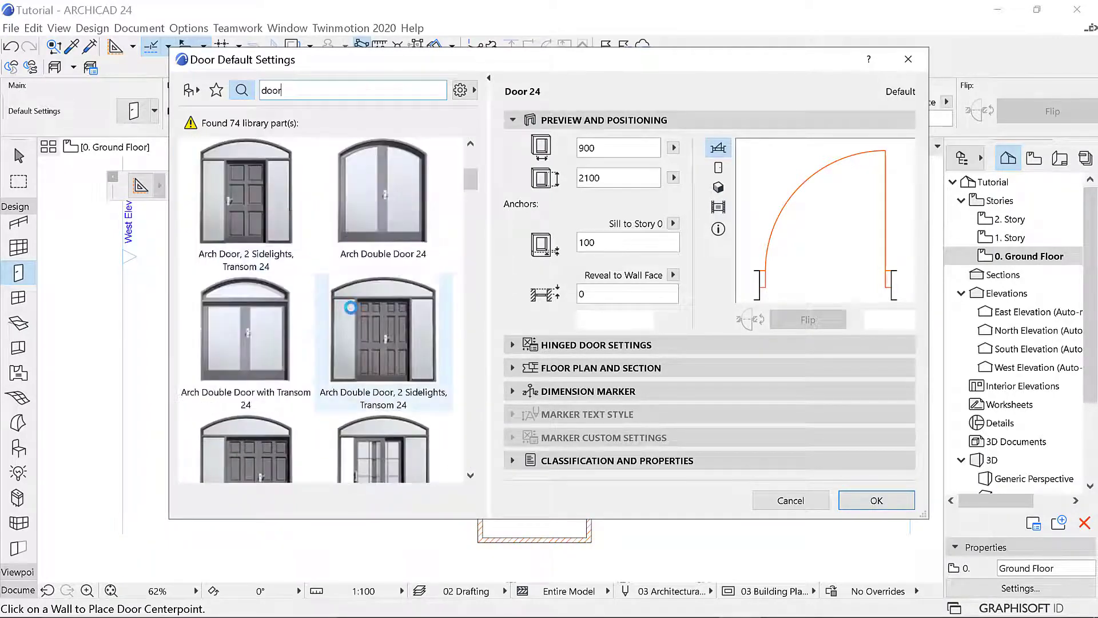
{"action": "scroll", "coordinate": [339, 349], "scroll_direction": "down", "scroll_amount": 2}
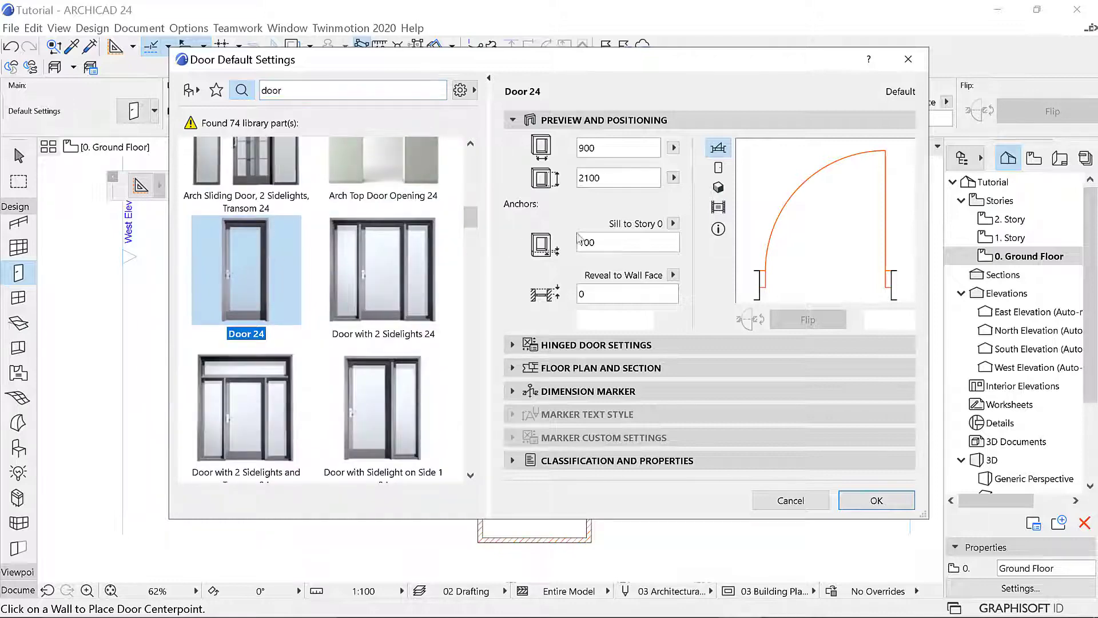
{"action": "left_click", "coordinate": [593, 345]}
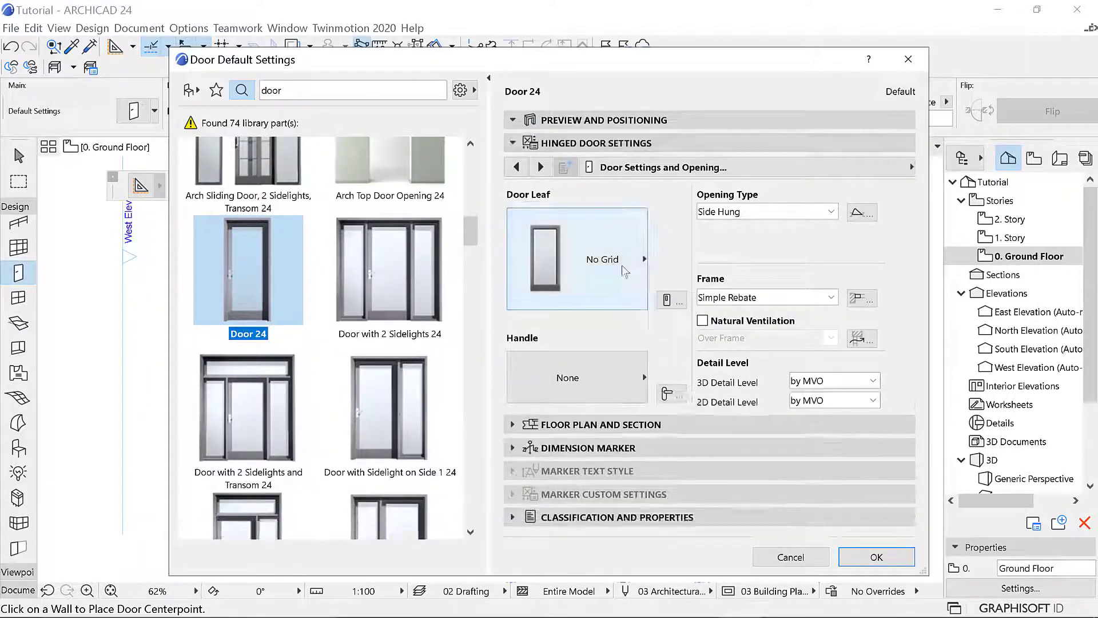
{"action": "left_click", "coordinate": [622, 266]}
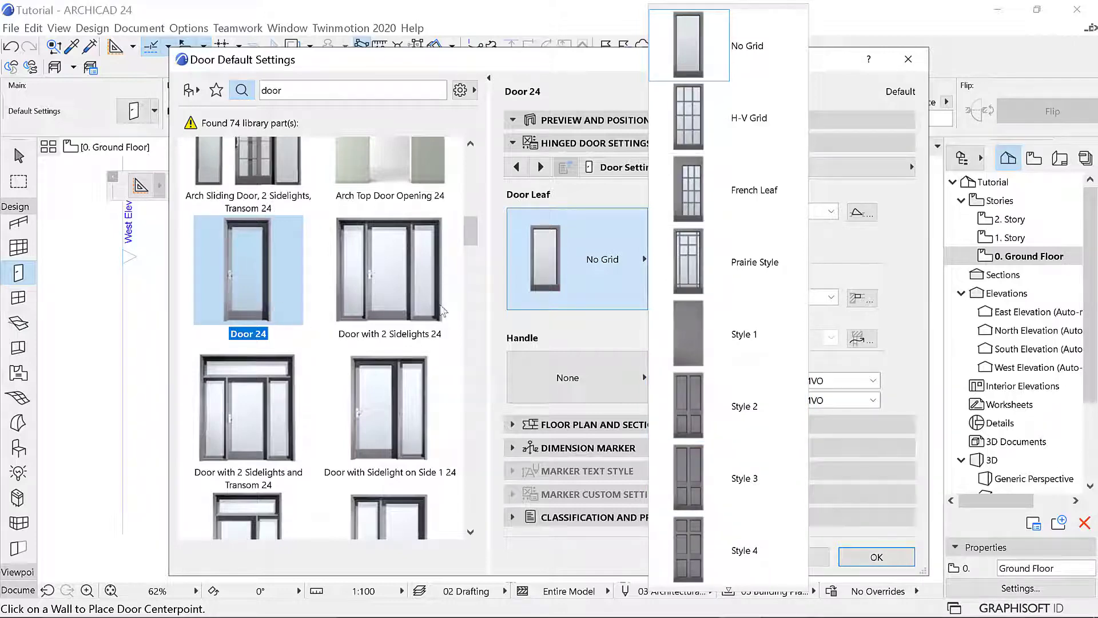
{"action": "left_click", "coordinate": [462, 280]}
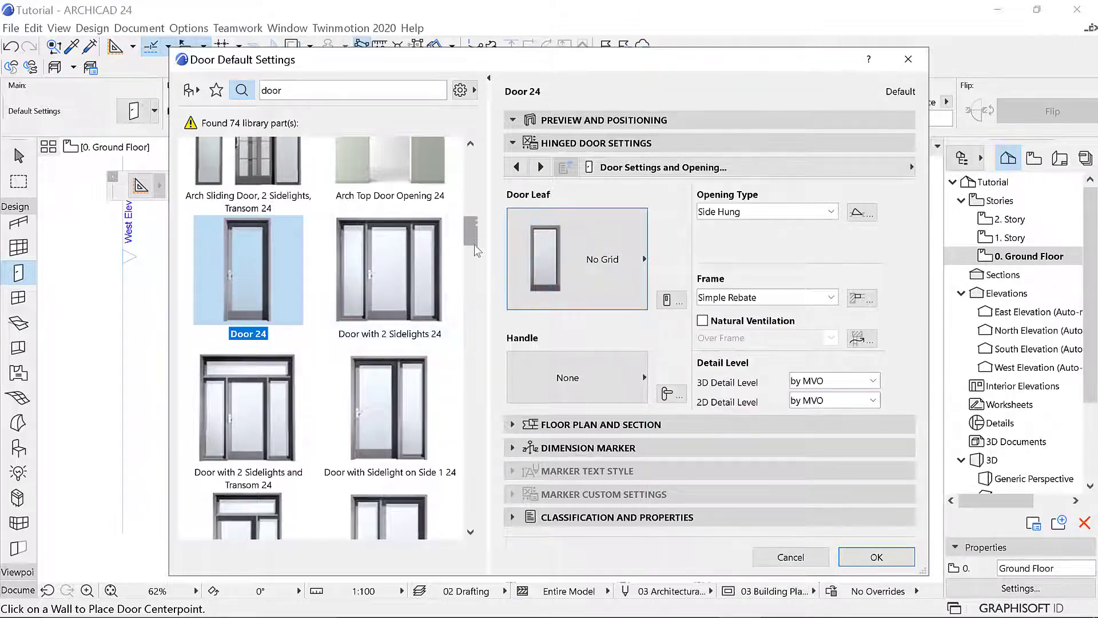
Step: Try the Metal Door 24 model and review its positioning, nominal sizes and door leaf styles
{"action": "left_click_drag", "start_coordinate": [475, 245], "coordinate": [491, 352]}
{"action": "left_click", "coordinate": [217, 416]}
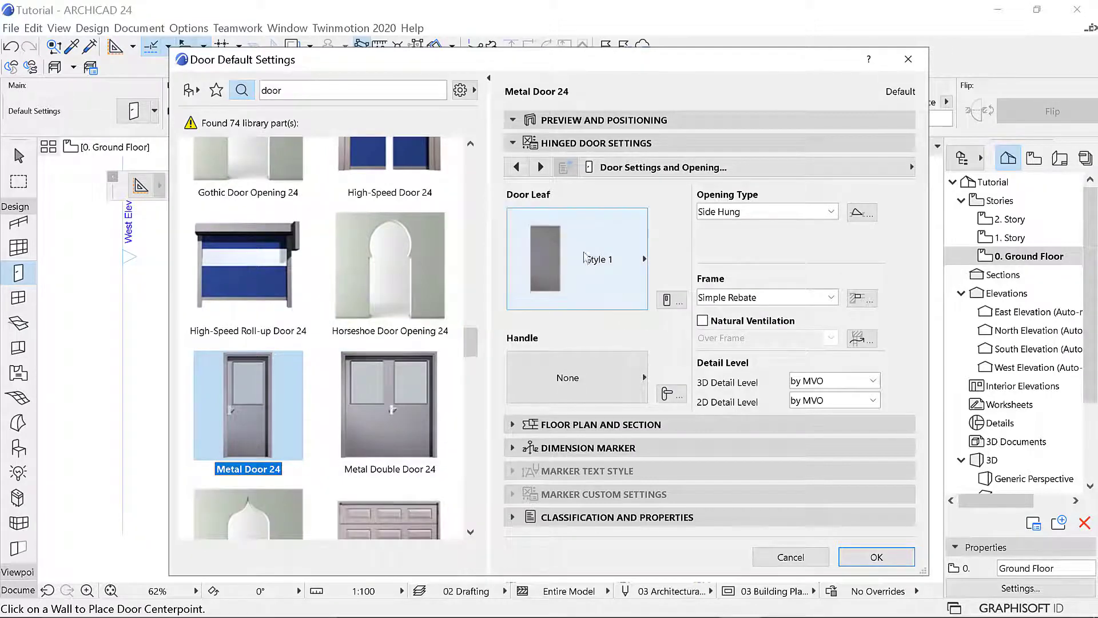
{"action": "left_click", "coordinate": [576, 126]}
{"action": "left_click", "coordinate": [576, 127]}
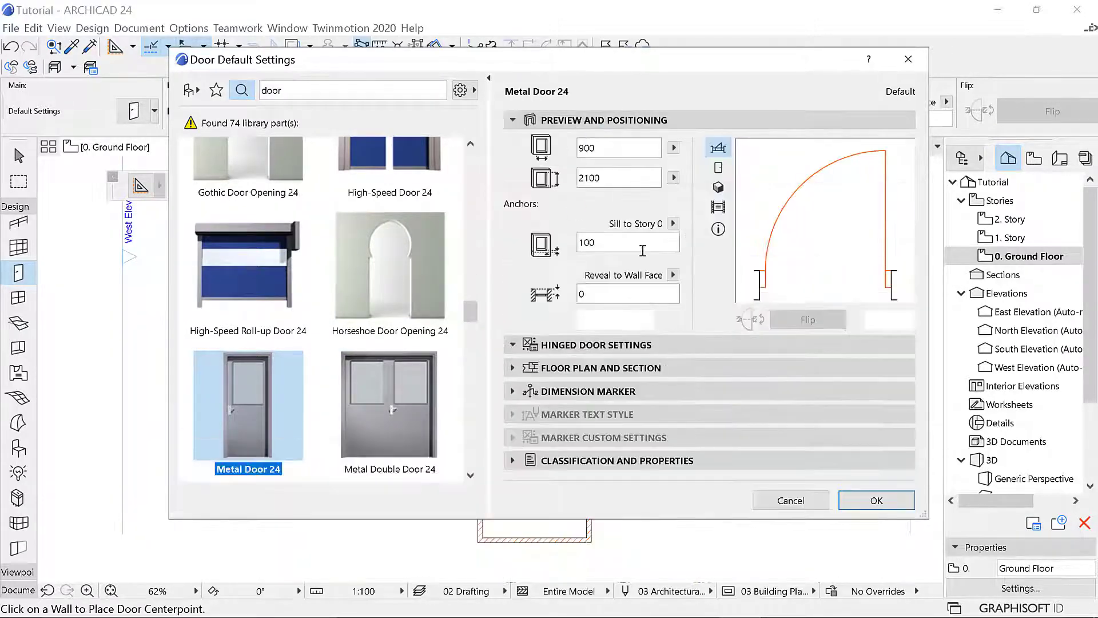
{"action": "left_click", "coordinate": [606, 345]}
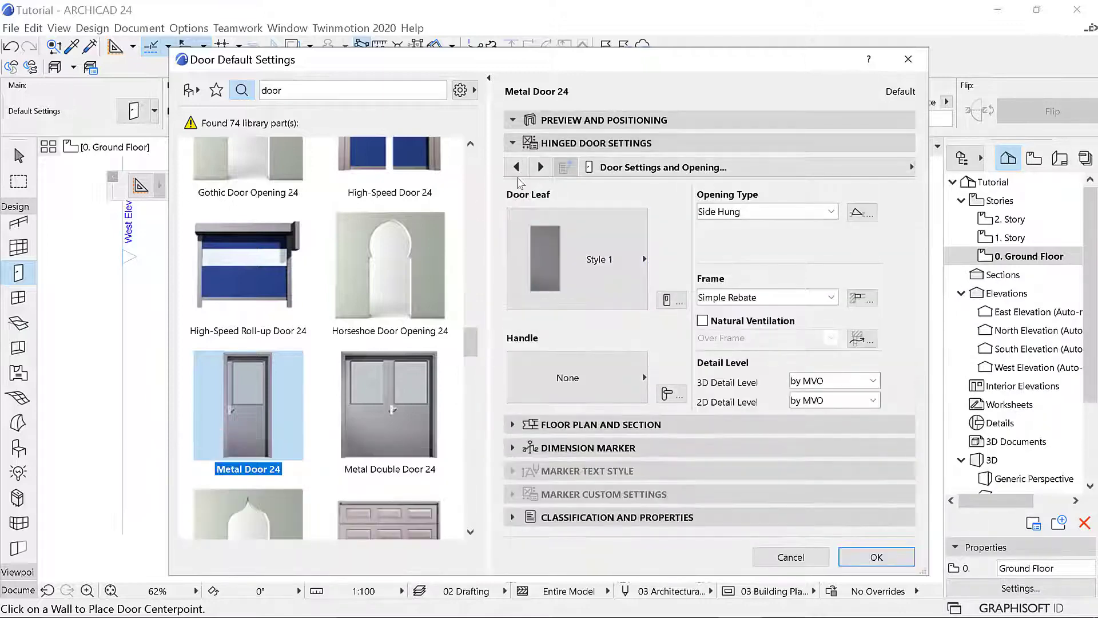
{"action": "left_click", "coordinate": [516, 171]}
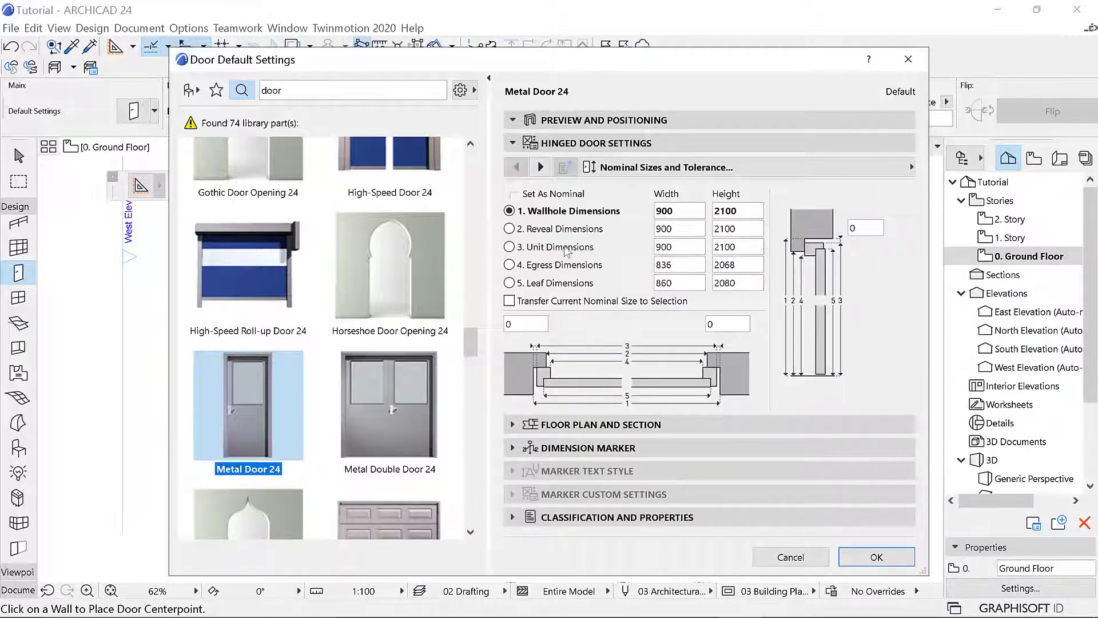
{"action": "left_click", "coordinate": [540, 167]}
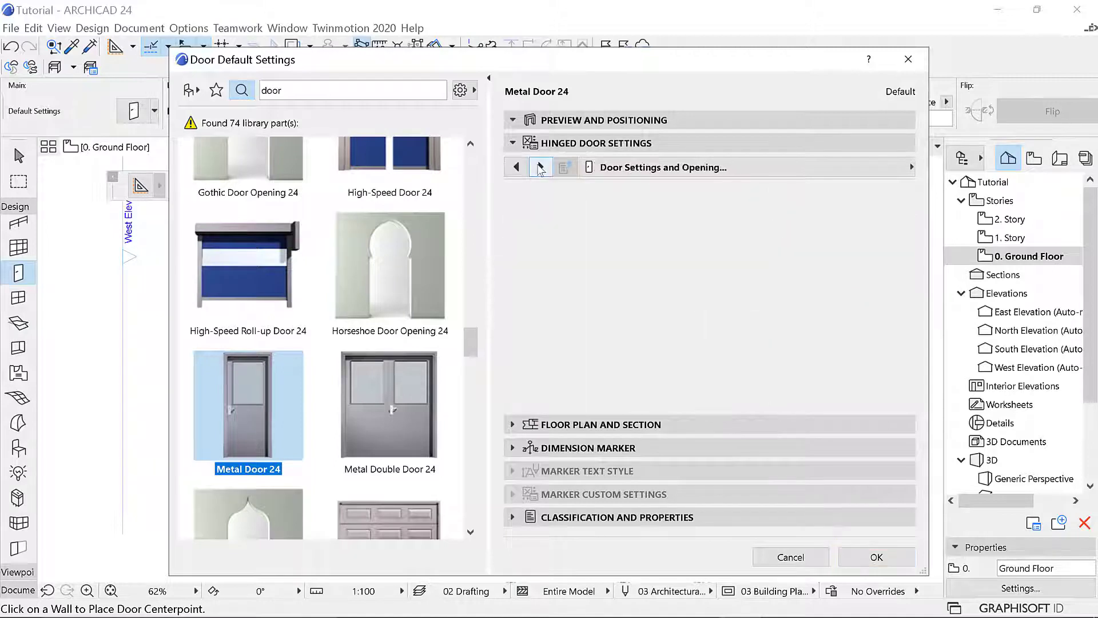
{"action": "left_click", "coordinate": [612, 255]}
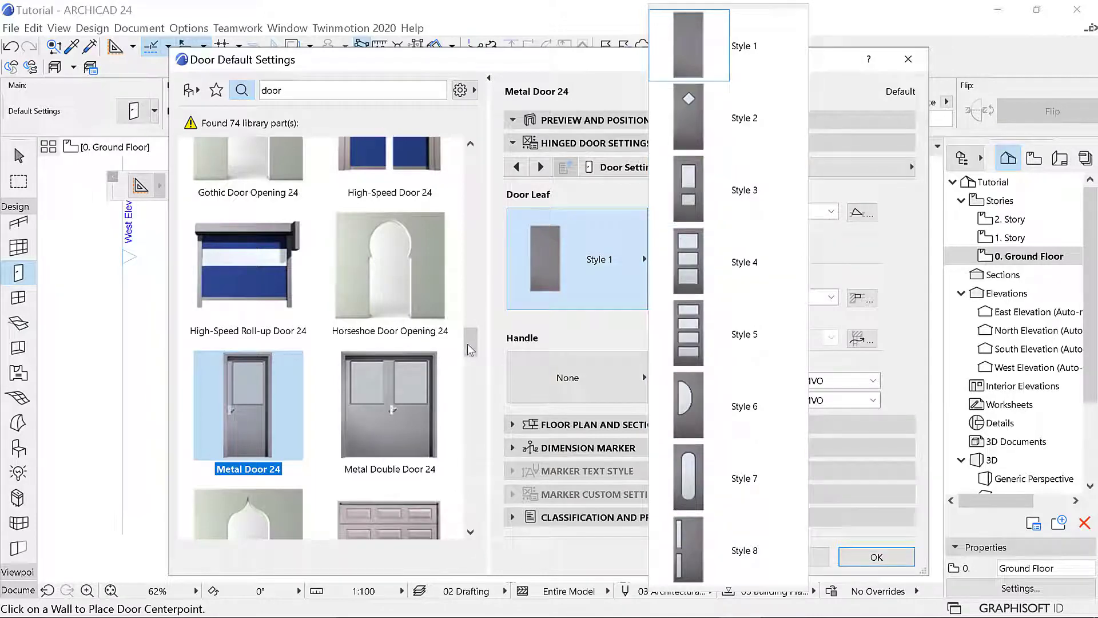
{"action": "left_click", "coordinate": [469, 389]}
Step: Try the Door 24 and Door with Transom 24 models and review the transom door's leaf styles
{"action": "left_click_drag", "start_coordinate": [470, 383], "coordinate": [474, 158]}
{"action": "scroll", "coordinate": [420, 337], "scroll_direction": "down", "scroll_amount": 12}
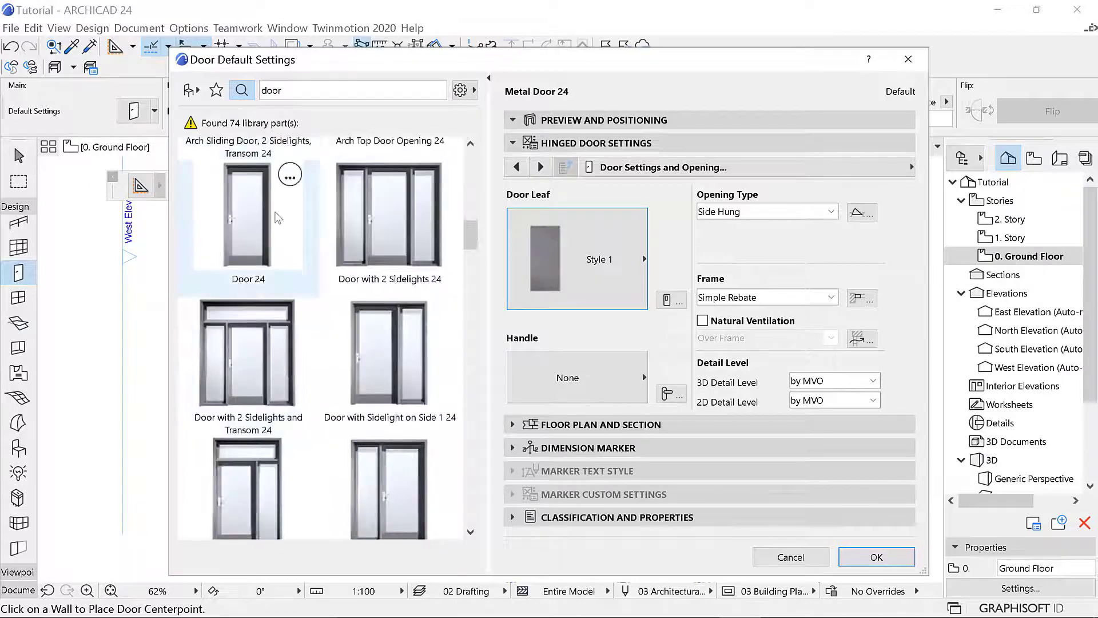
{"action": "left_click", "coordinate": [276, 238]}
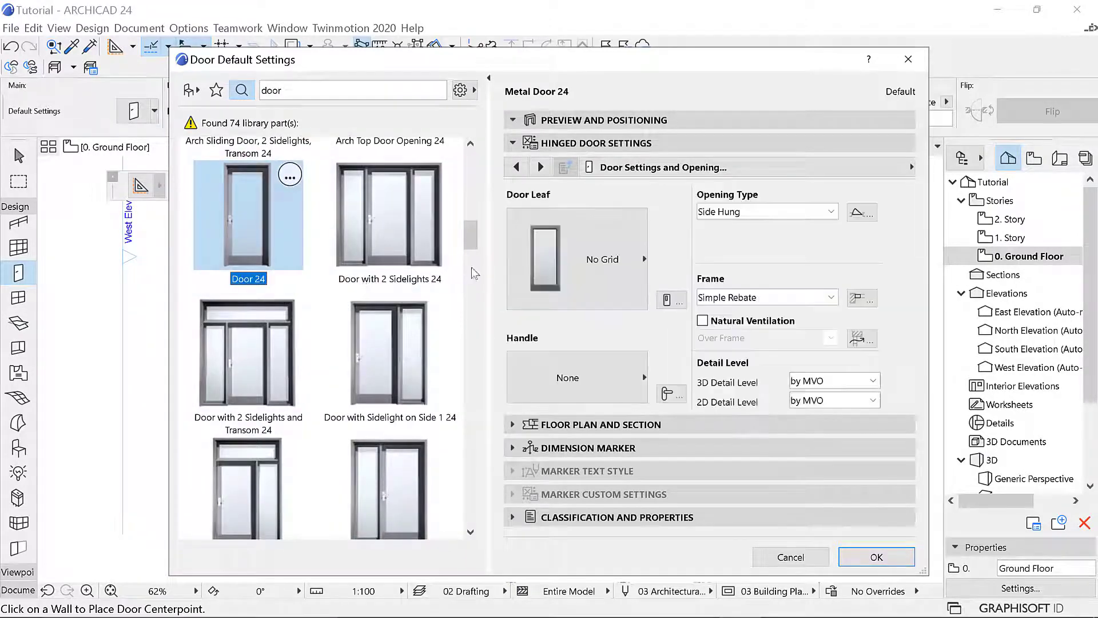
{"action": "left_click_drag", "start_coordinate": [468, 239], "coordinate": [469, 262]}
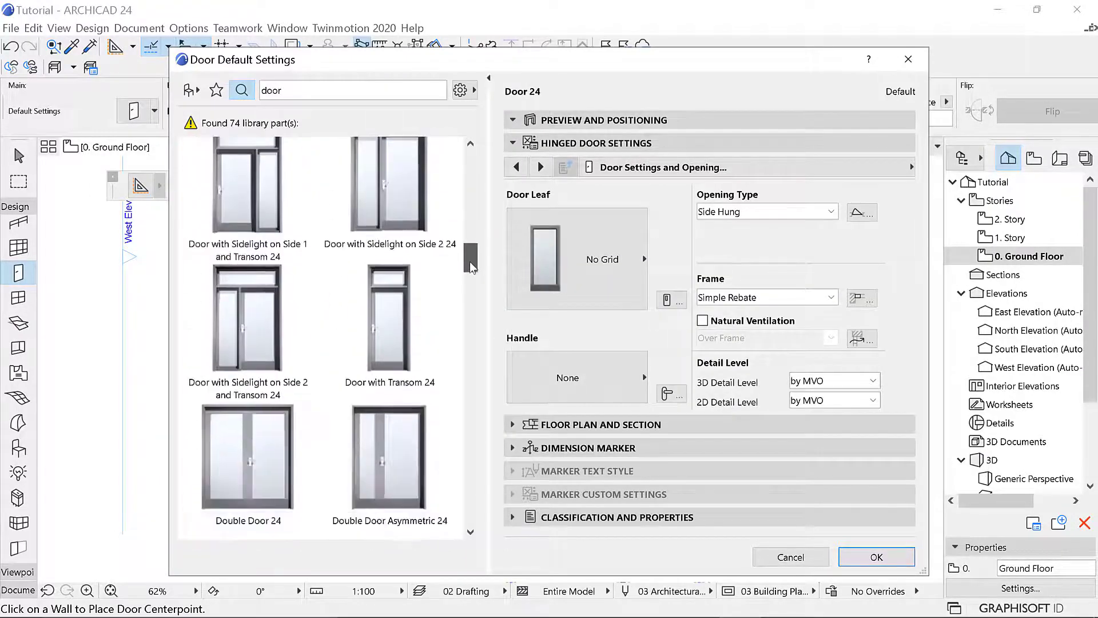
{"action": "left_click", "coordinate": [401, 321]}
{"action": "left_click", "coordinate": [597, 280]}
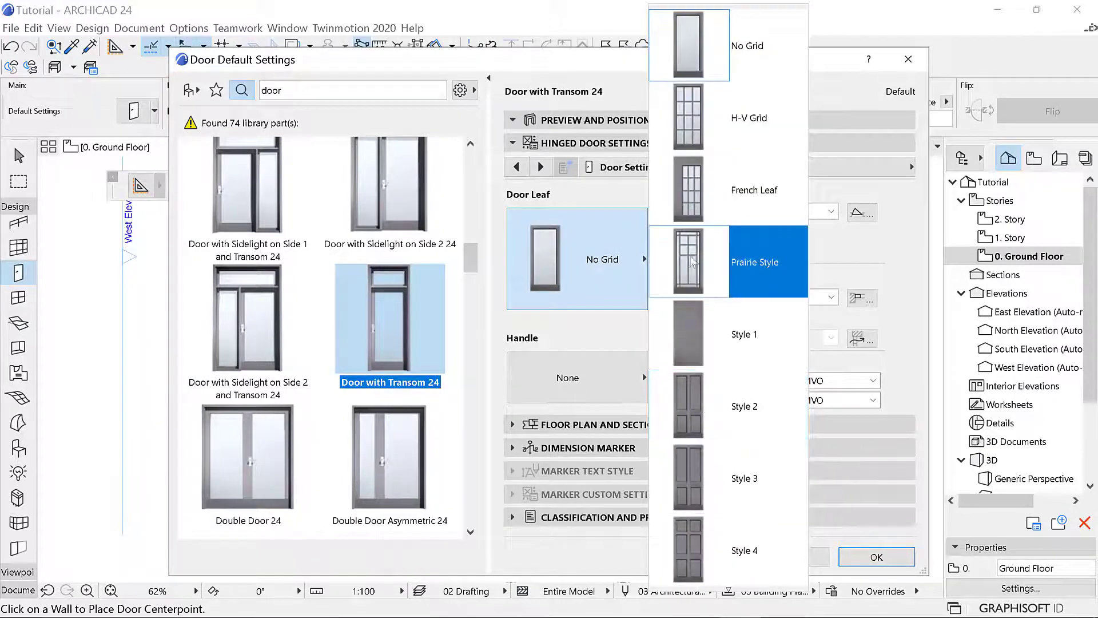
{"action": "left_click", "coordinate": [470, 260]}
Step: Choose Door 24 as the default door with the Style 4 door leaf and the Knob 3 handle
{"action": "left_click_drag", "start_coordinate": [471, 266], "coordinate": [436, 162]}
{"action": "scroll", "coordinate": [270, 325], "scroll_direction": "down", "scroll_amount": 10}
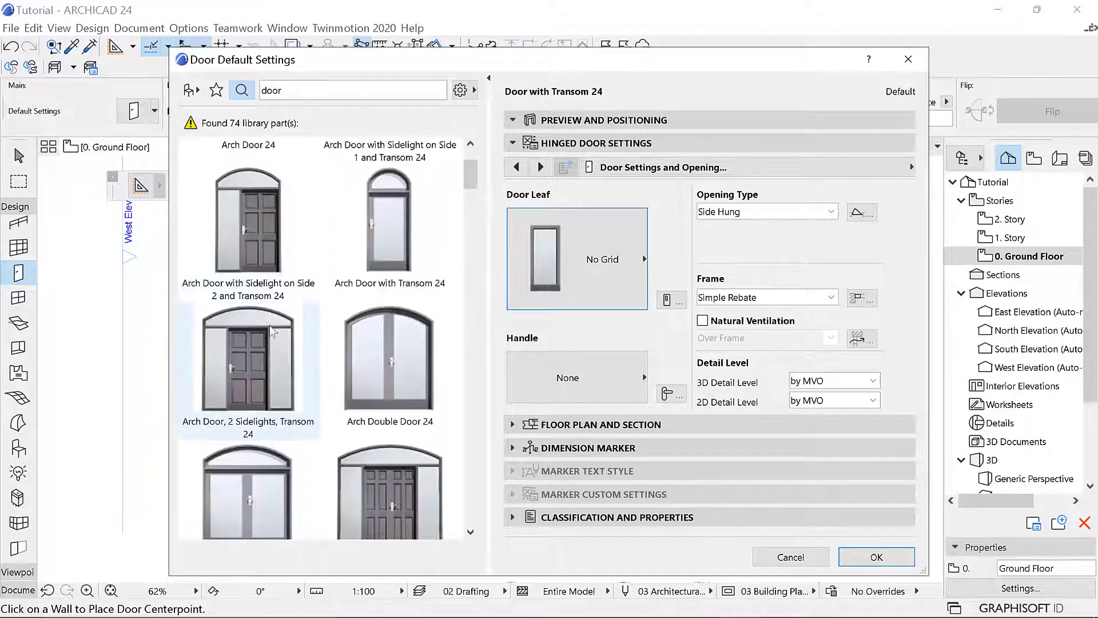
{"action": "scroll", "coordinate": [269, 333], "scroll_direction": "down", "scroll_amount": 1}
{"action": "left_click", "coordinate": [268, 282]}
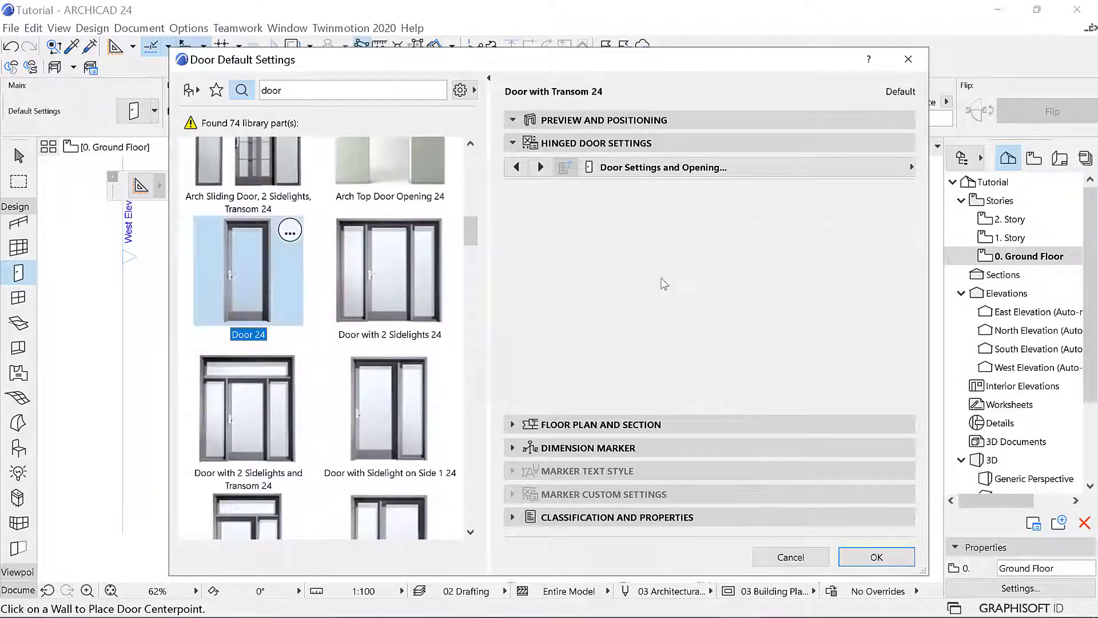
{"action": "left_click", "coordinate": [615, 264]}
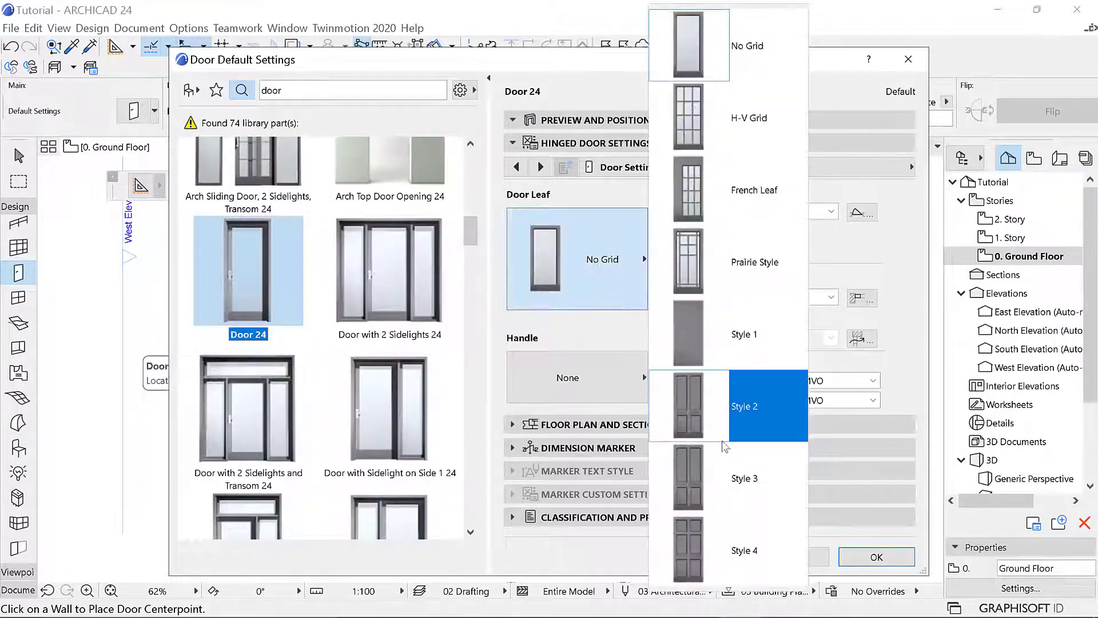
{"action": "left_click", "coordinate": [704, 549]}
{"action": "left_click", "coordinate": [598, 384]}
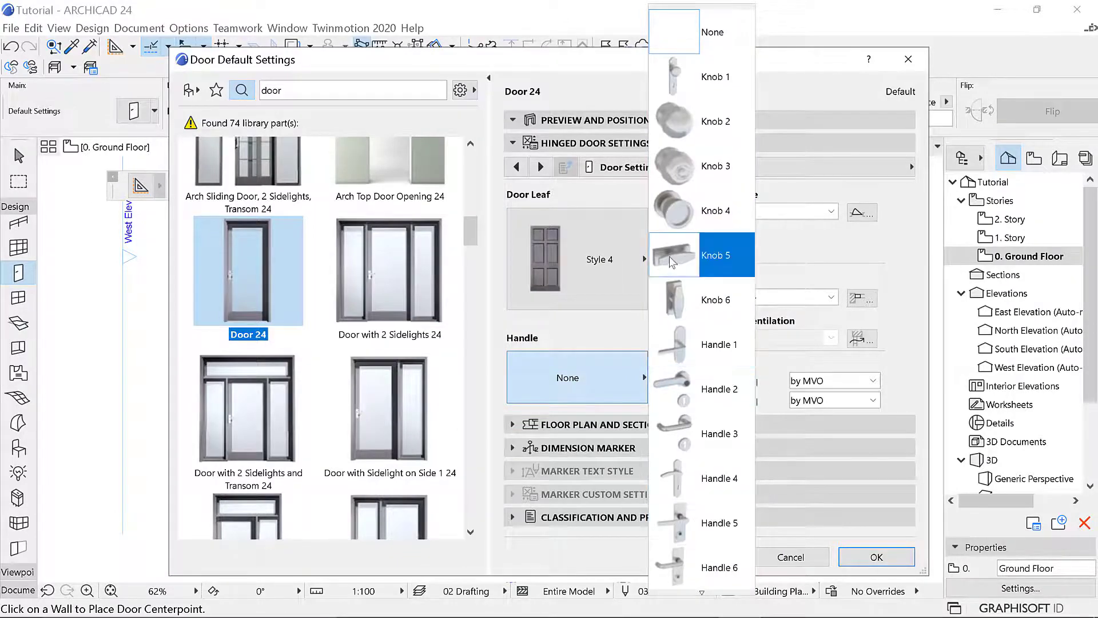
{"action": "left_click", "coordinate": [682, 169]}
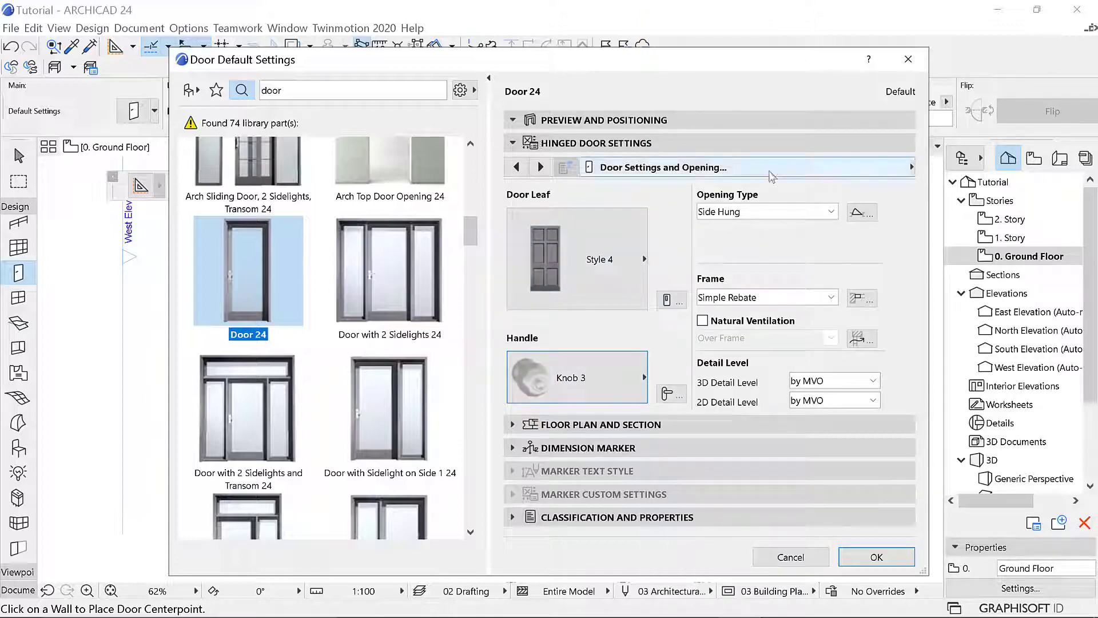
Step: Give the door uniform surfaces in Wood - Walnut Horizontal through its Model Attributes and accept the default settings
{"action": "left_click", "coordinate": [912, 166]}
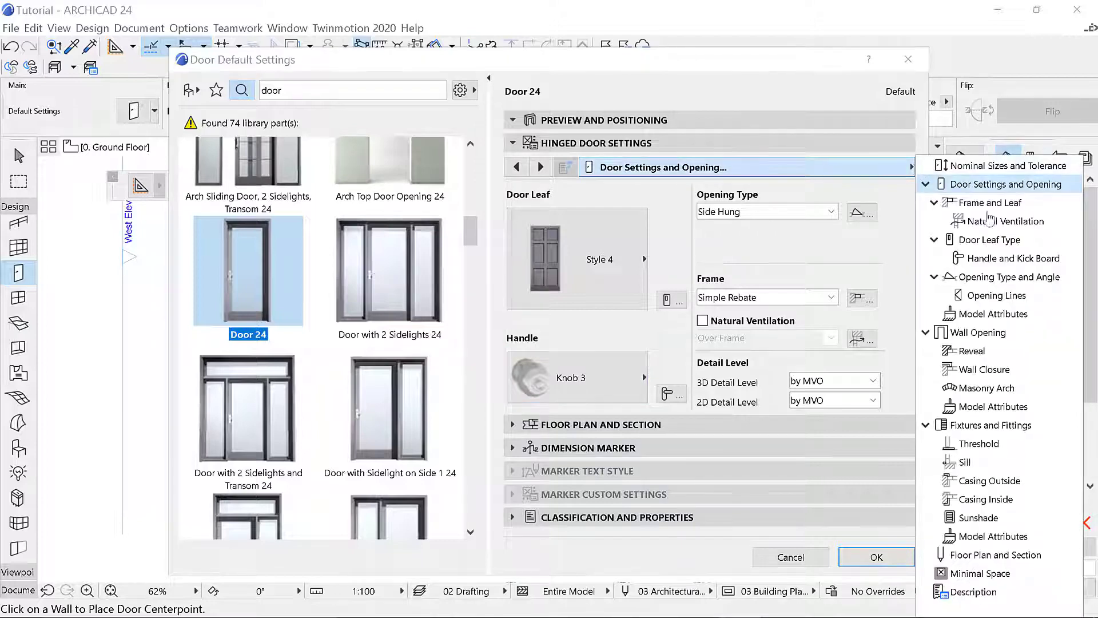
{"action": "left_click", "coordinate": [761, 172]}
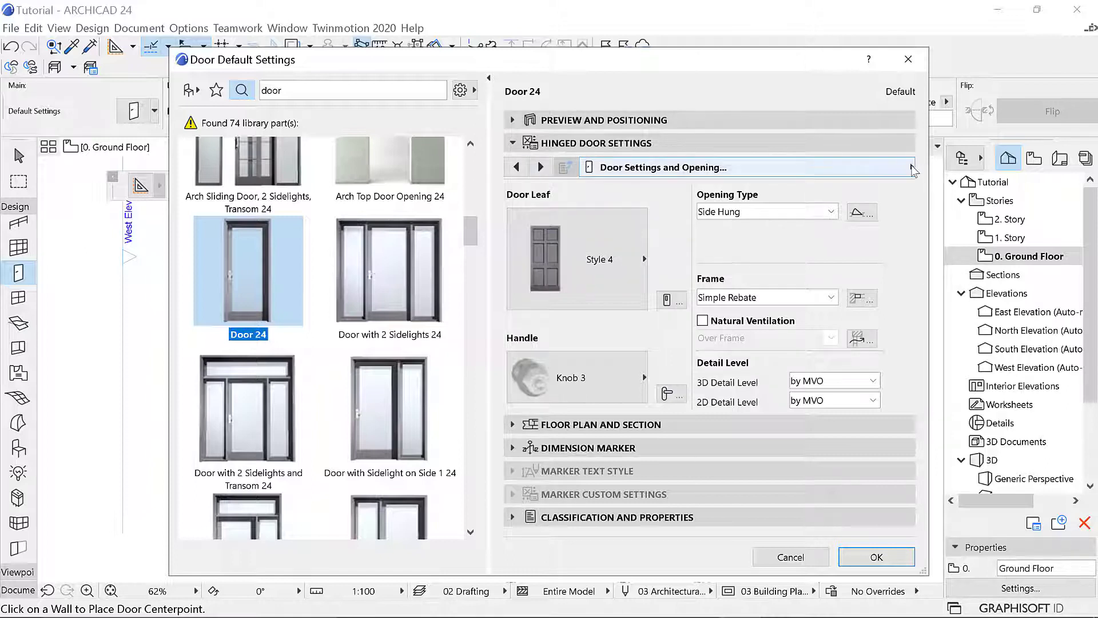
{"action": "left_click", "coordinate": [913, 168]}
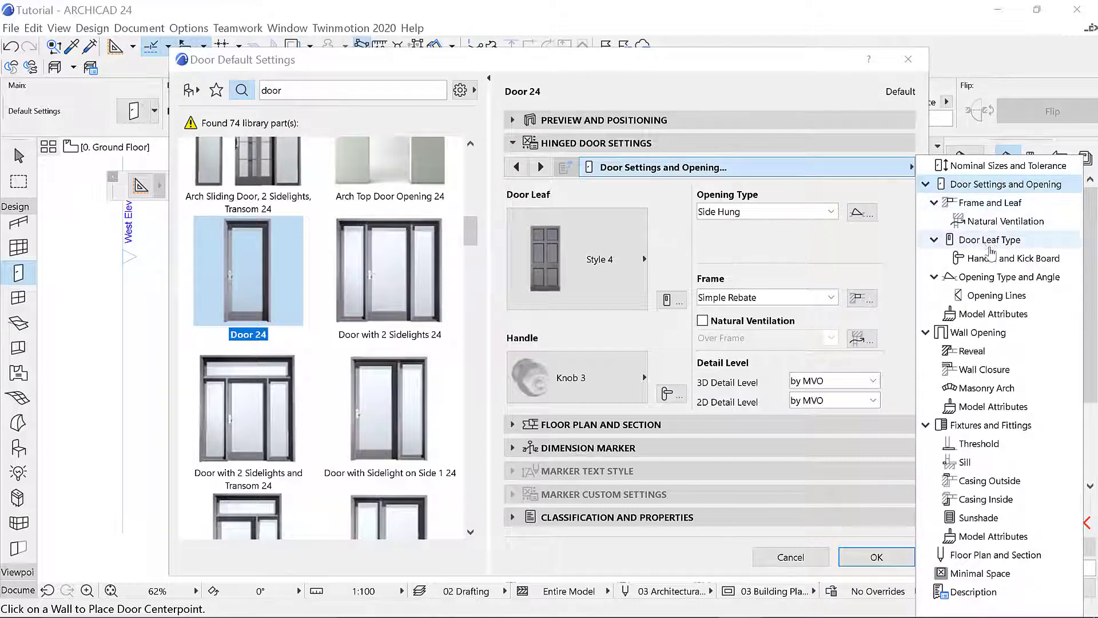
{"action": "left_click", "coordinate": [1015, 317]}
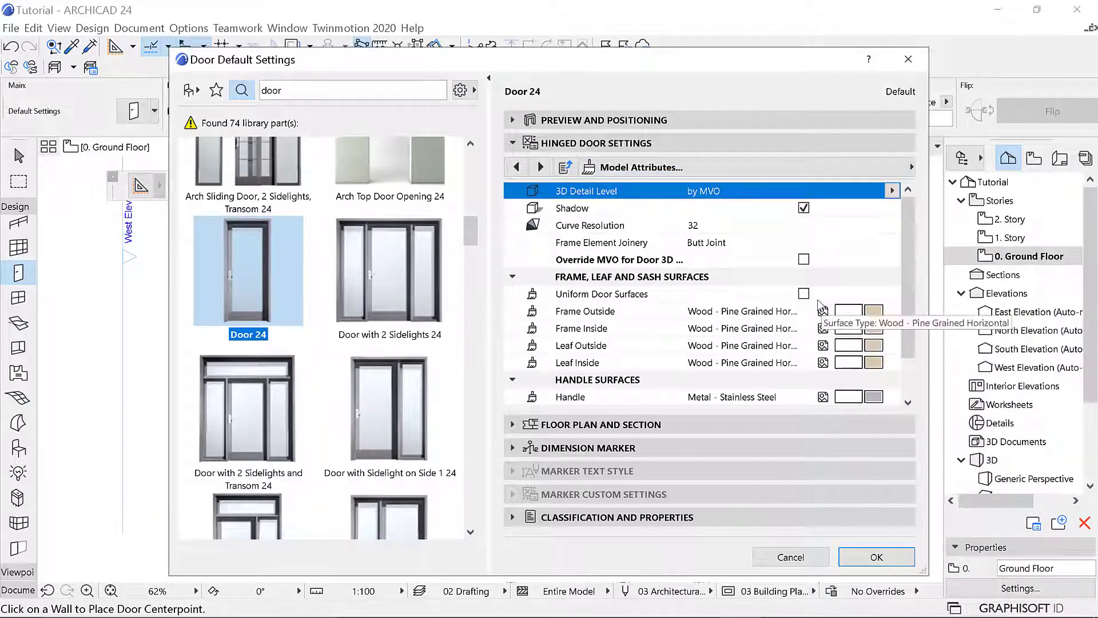
{"action": "left_click", "coordinate": [804, 294]}
{"action": "left_click", "coordinate": [744, 311]}
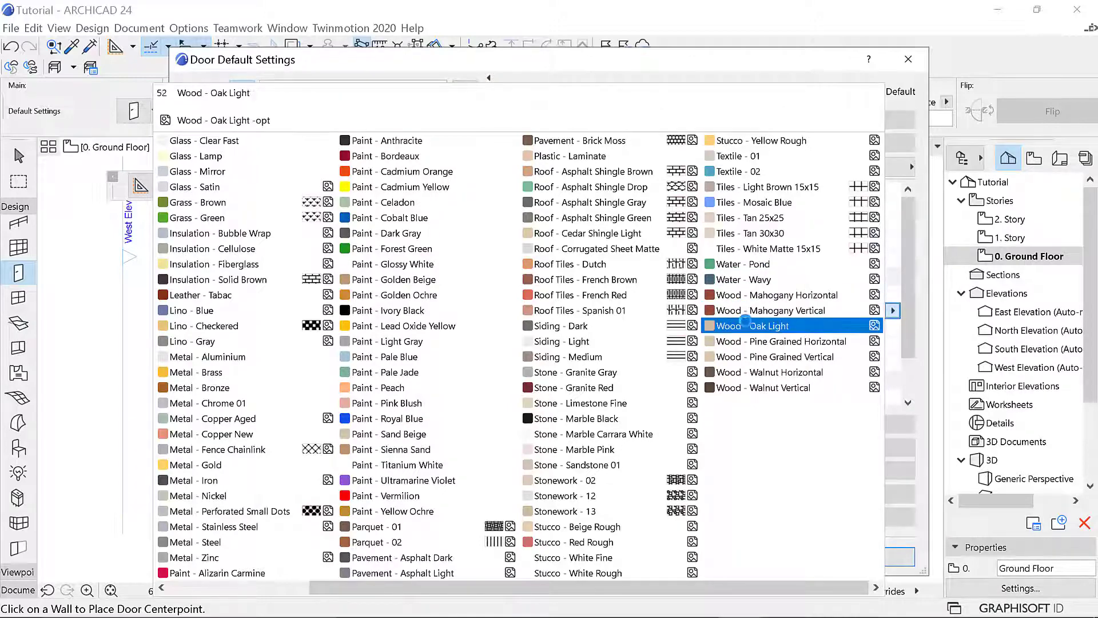
{"action": "left_click", "coordinate": [761, 372]}
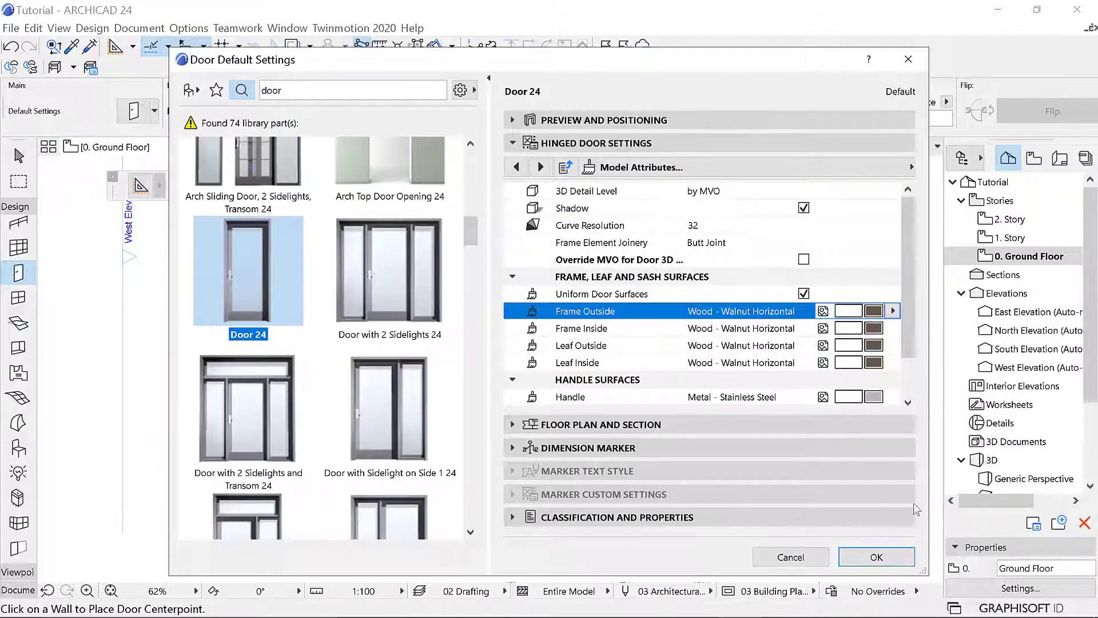
{"action": "left_click", "coordinate": [903, 552]}
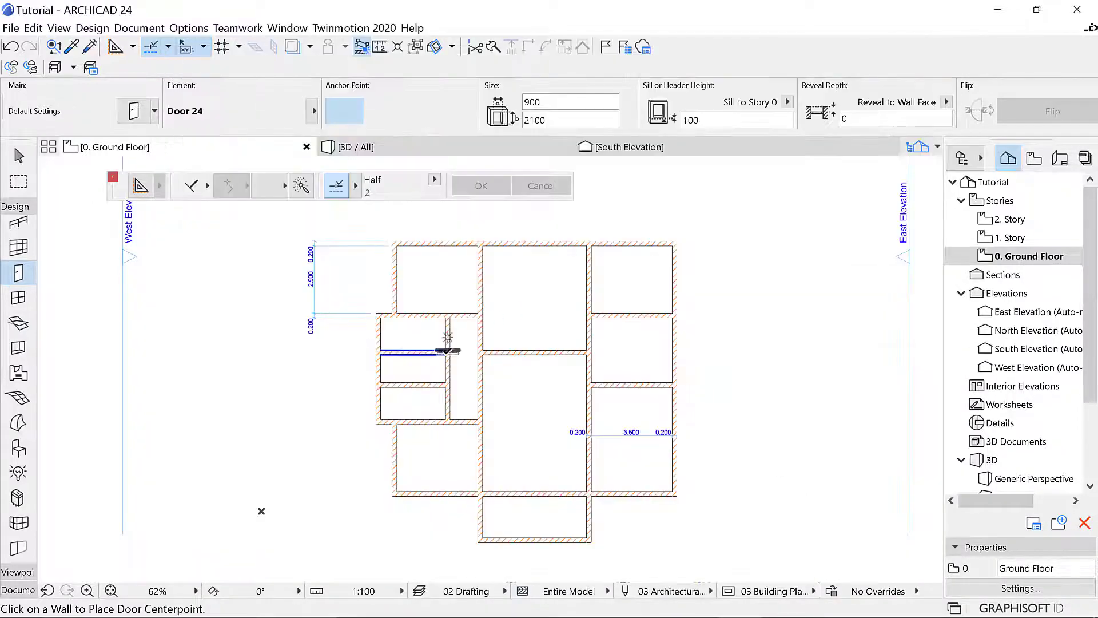
Step: Place a door in the wall at the narrow corridor's north end, hinged on the east and swinging into the northwest room
{"action": "scroll", "coordinate": [450, 352], "scroll_direction": "up", "scroll_amount": 2}
{"action": "scroll", "coordinate": [449, 353], "scroll_direction": "up", "scroll_amount": 4}
{"action": "scroll", "coordinate": [515, 404], "scroll_direction": "down", "scroll_amount": 4}
{"action": "scroll", "coordinate": [500, 345], "scroll_direction": "up", "scroll_amount": 4}
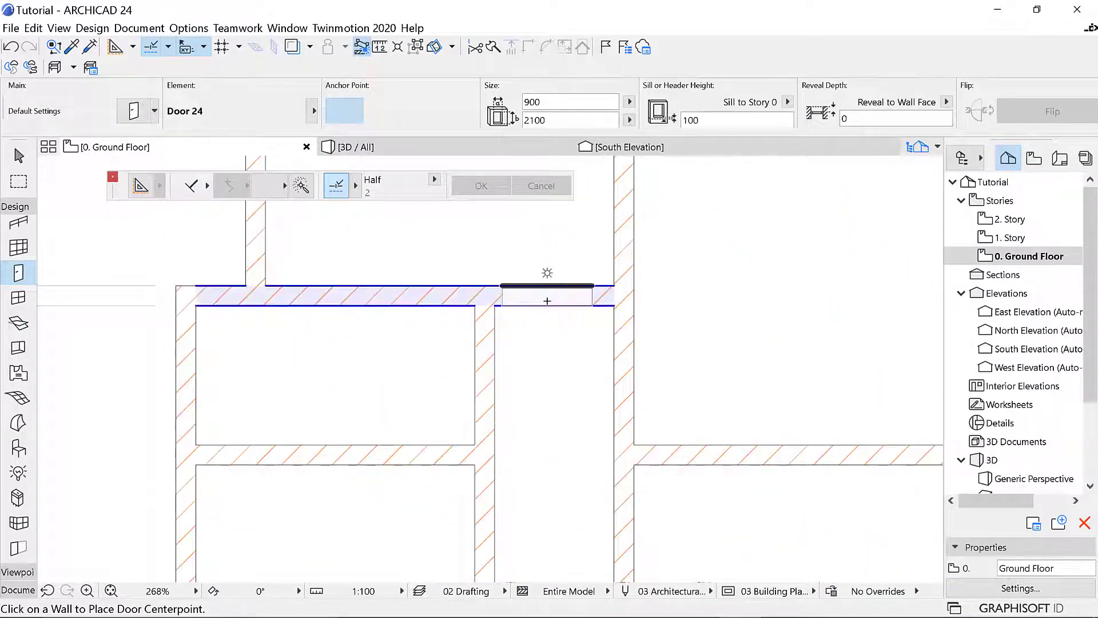
{"action": "left_click", "coordinate": [547, 318]}
{"action": "left_click", "coordinate": [563, 249]}
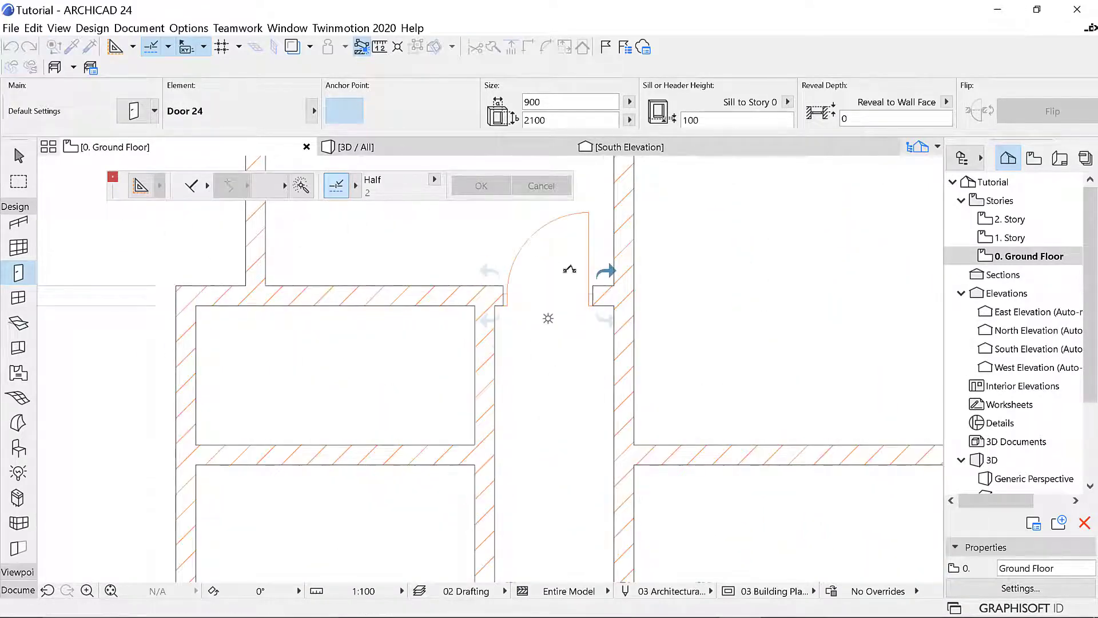
Step: Place a door in the wall at the corridor's south end, hinged on the east and swinging into the southwest room
{"action": "scroll", "coordinate": [578, 294], "scroll_direction": "down", "scroll_amount": 4}
{"action": "scroll", "coordinate": [566, 497], "scroll_direction": "up", "scroll_amount": 2}
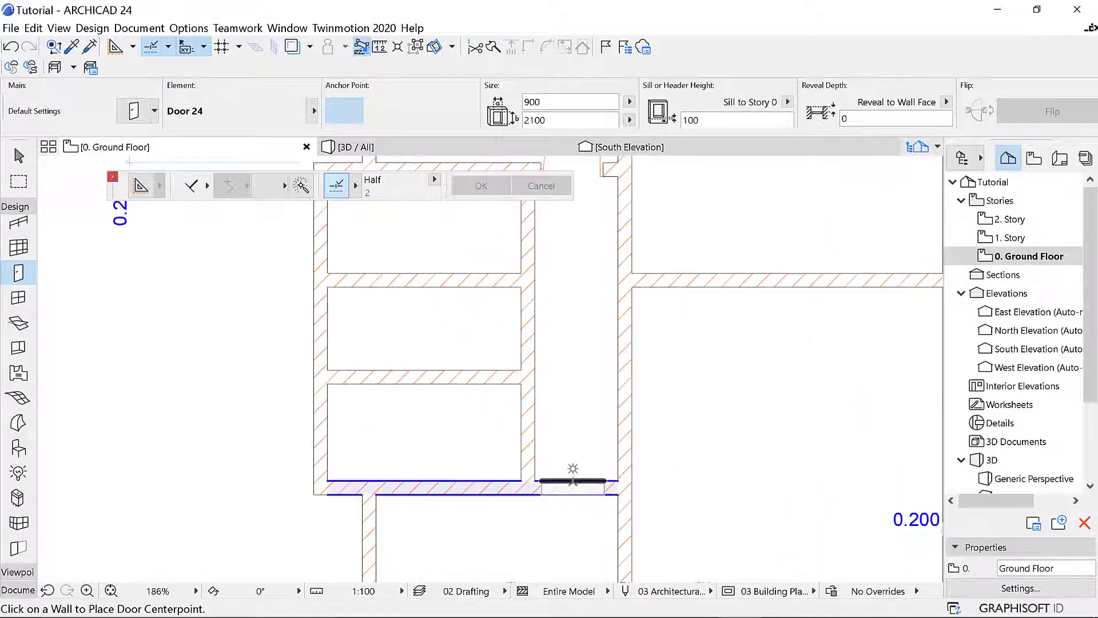
{"action": "left_click", "coordinate": [572, 490]}
{"action": "left_click", "coordinate": [580, 538]}
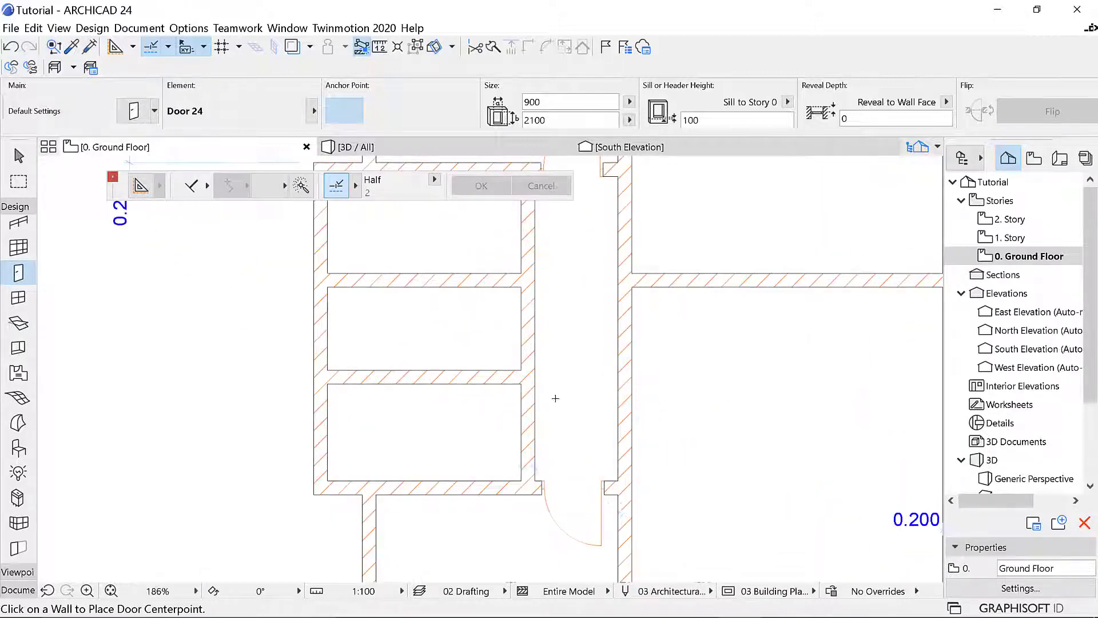
{"action": "scroll", "coordinate": [567, 458], "scroll_direction": "down", "scroll_amount": 5}
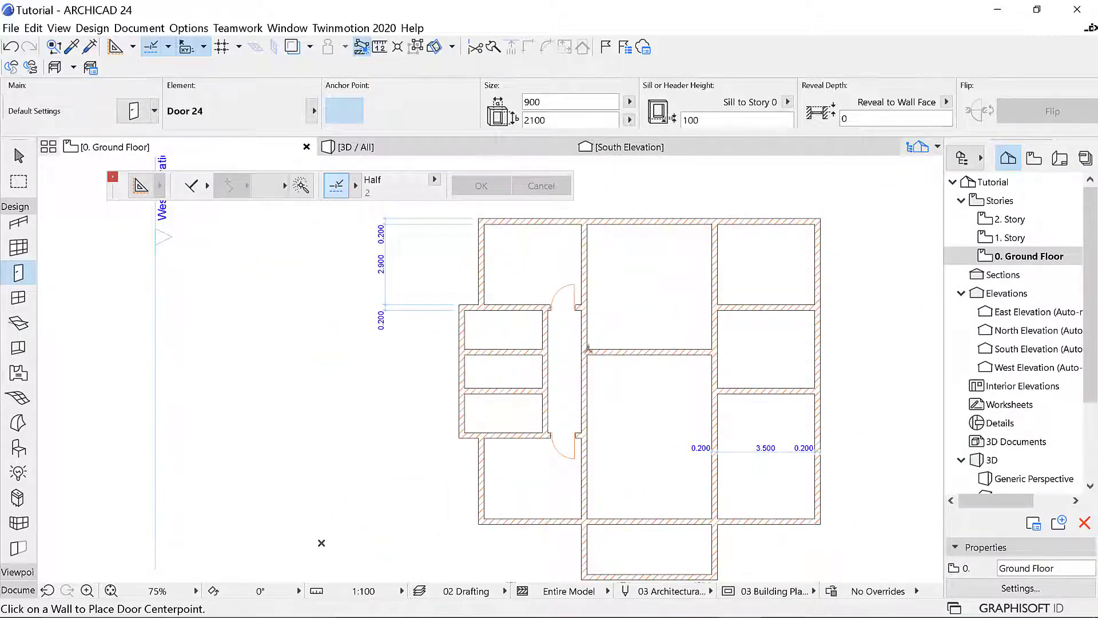
{"action": "scroll", "coordinate": [589, 349], "scroll_direction": "down", "scroll_amount": 2}
{"action": "scroll", "coordinate": [630, 344], "scroll_direction": "up", "scroll_amount": 4}
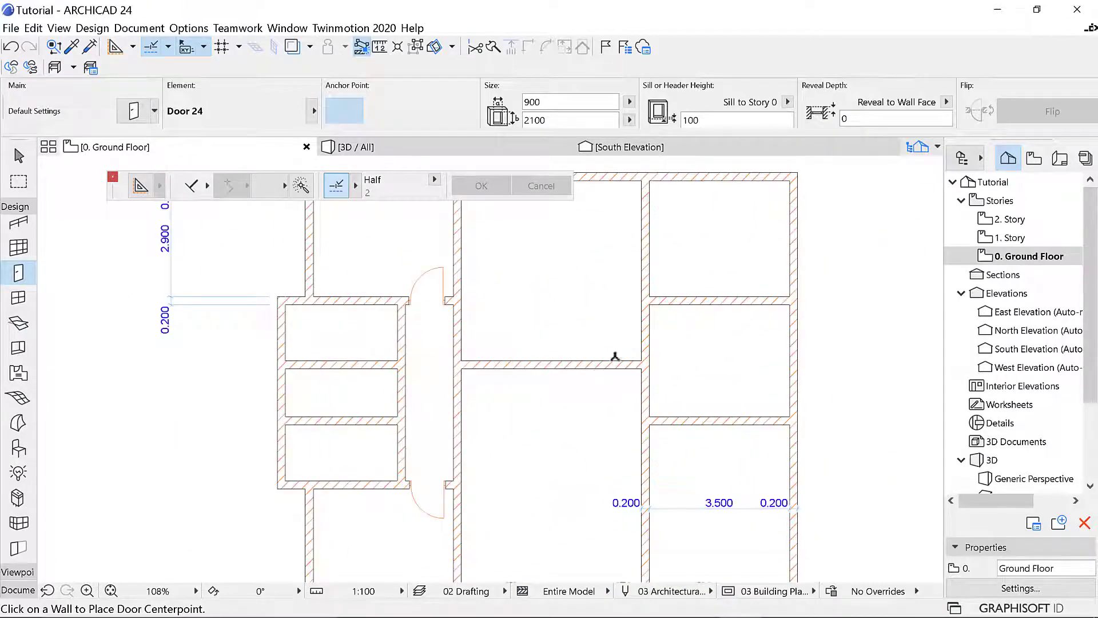
{"action": "scroll", "coordinate": [676, 316], "scroll_direction": "down", "scroll_amount": 5}
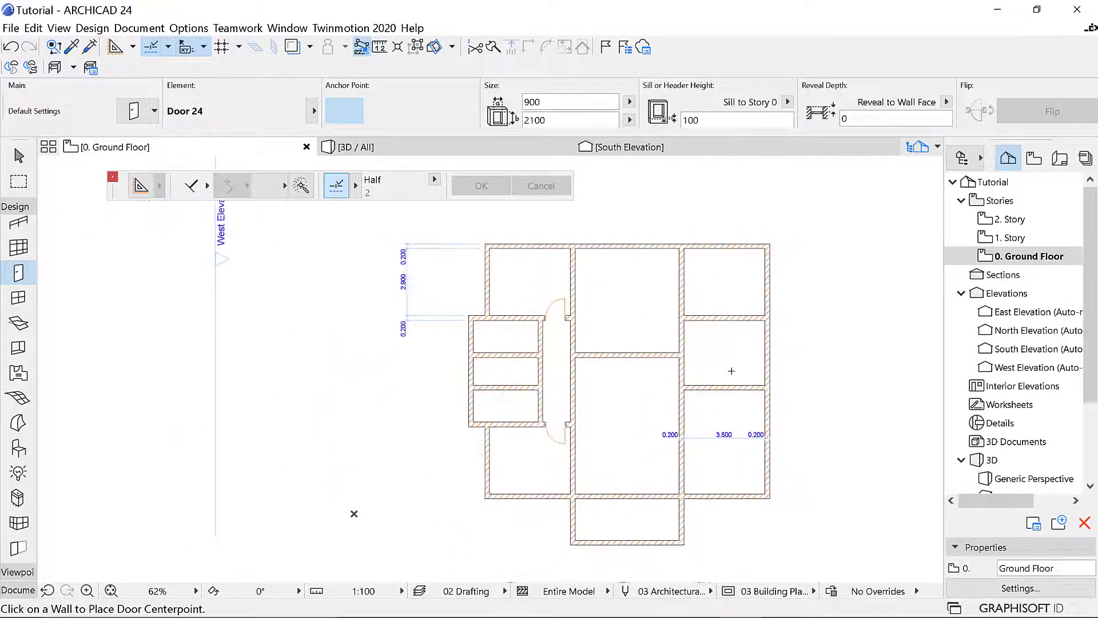
{"action": "scroll", "coordinate": [732, 371], "scroll_direction": "up", "scroll_amount": 4}
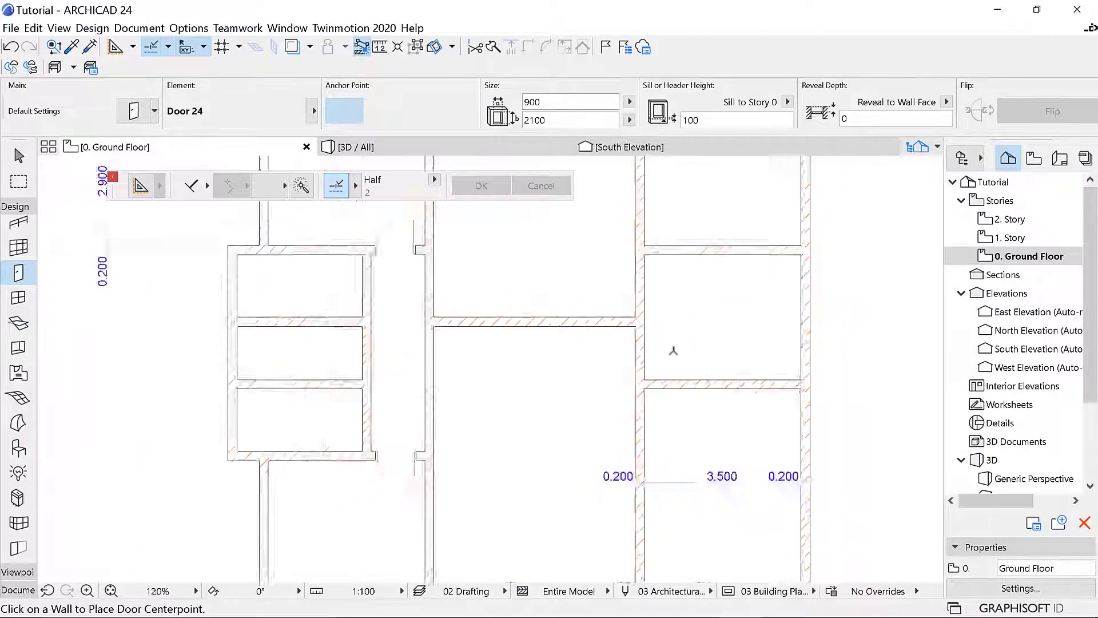
Step: Place a door in the north wall of the northernmost small west room, hinged on the west and swinging into that room
{"action": "scroll", "coordinate": [673, 351], "scroll_direction": "down", "scroll_amount": 2}
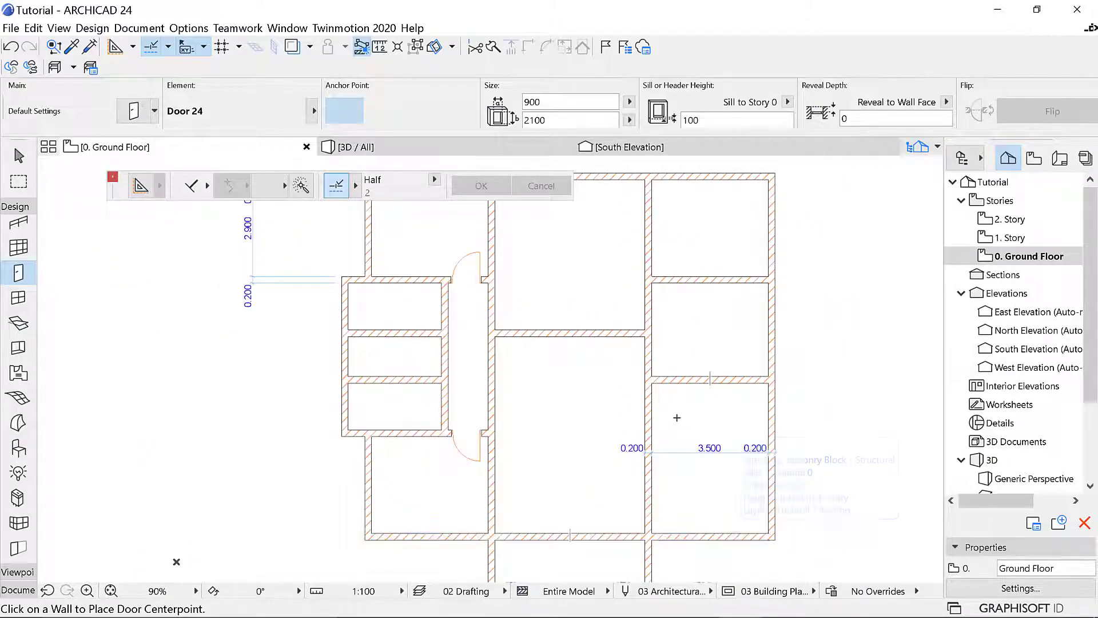
{"action": "scroll", "coordinate": [662, 314], "scroll_direction": "down", "scroll_amount": 4}
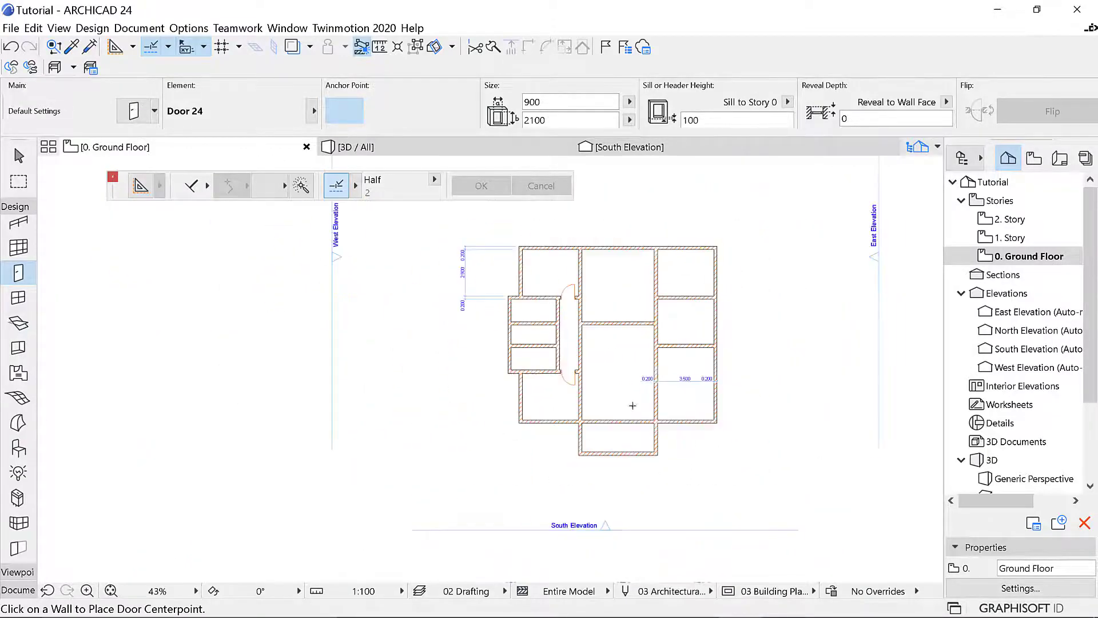
{"action": "scroll", "coordinate": [625, 437], "scroll_direction": "up", "scroll_amount": 2}
{"action": "scroll", "coordinate": [498, 314], "scroll_direction": "up", "scroll_amount": 3}
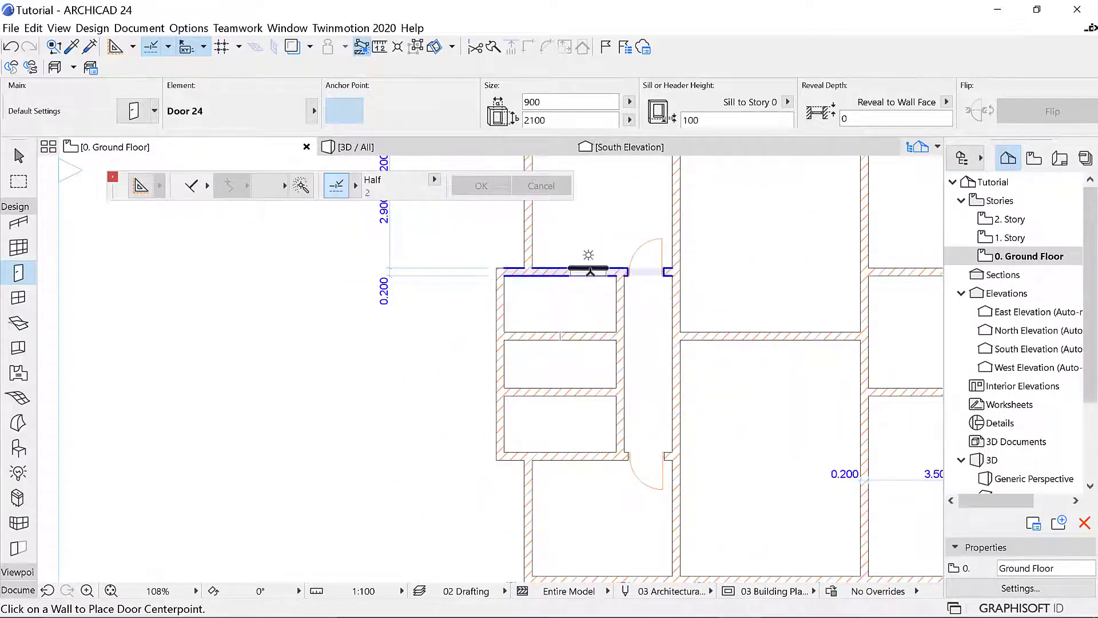
{"action": "scroll", "coordinate": [592, 272], "scroll_direction": "up", "scroll_amount": 6}
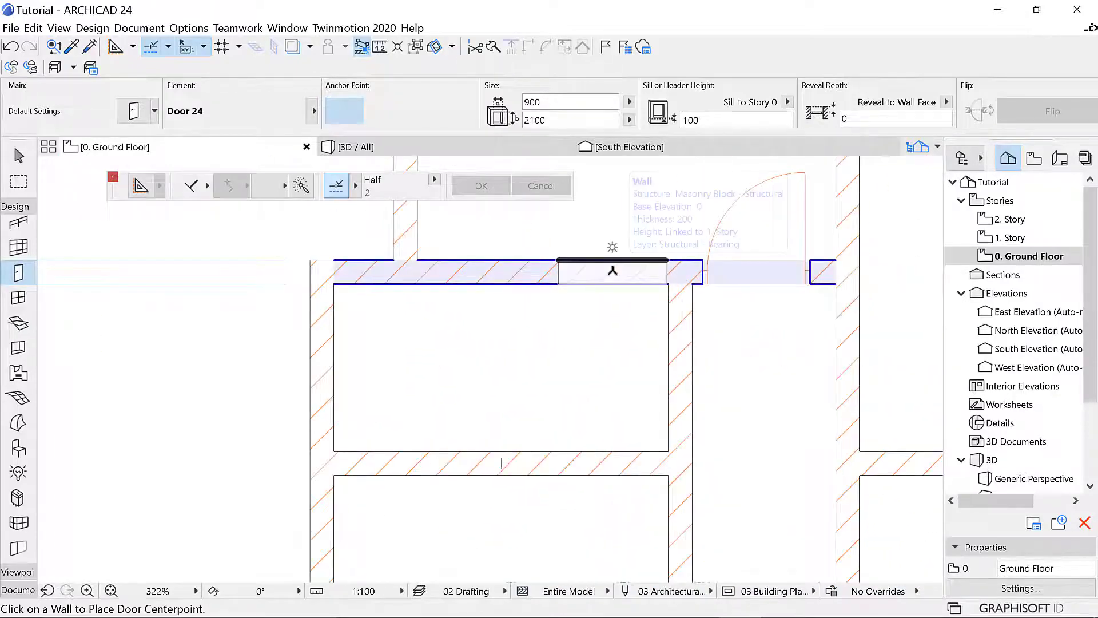
{"action": "left_click", "coordinate": [615, 272]}
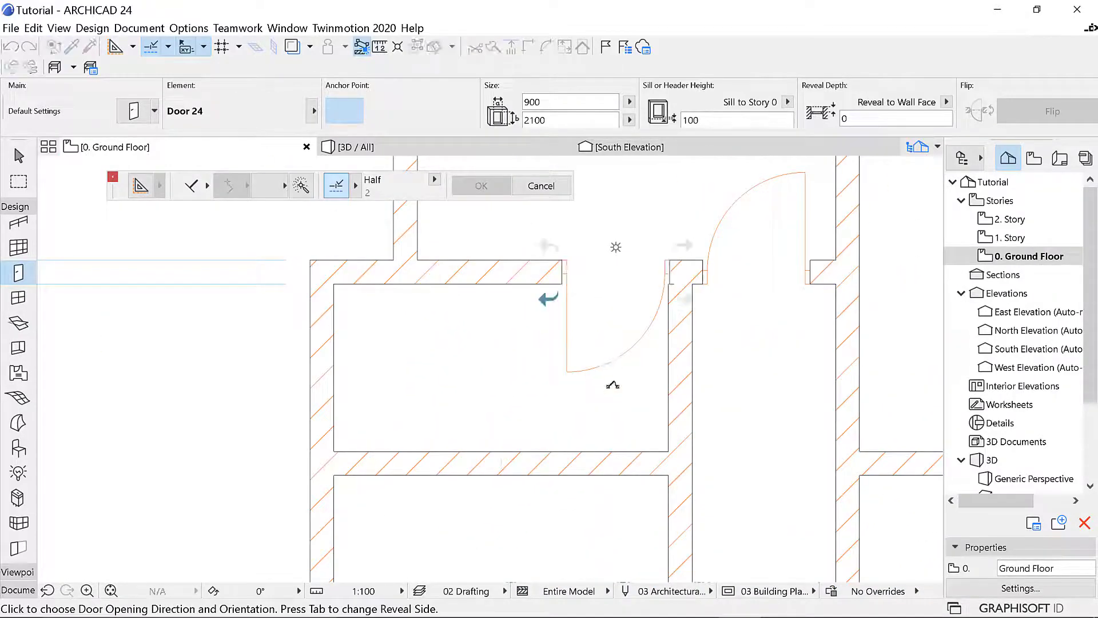
{"action": "left_click", "coordinate": [613, 385]}
Step: Place a door in the south wall of the southernmost small west room, hinged on the west and swinging into that room
{"action": "scroll", "coordinate": [581, 243], "scroll_direction": "down", "scroll_amount": 5}
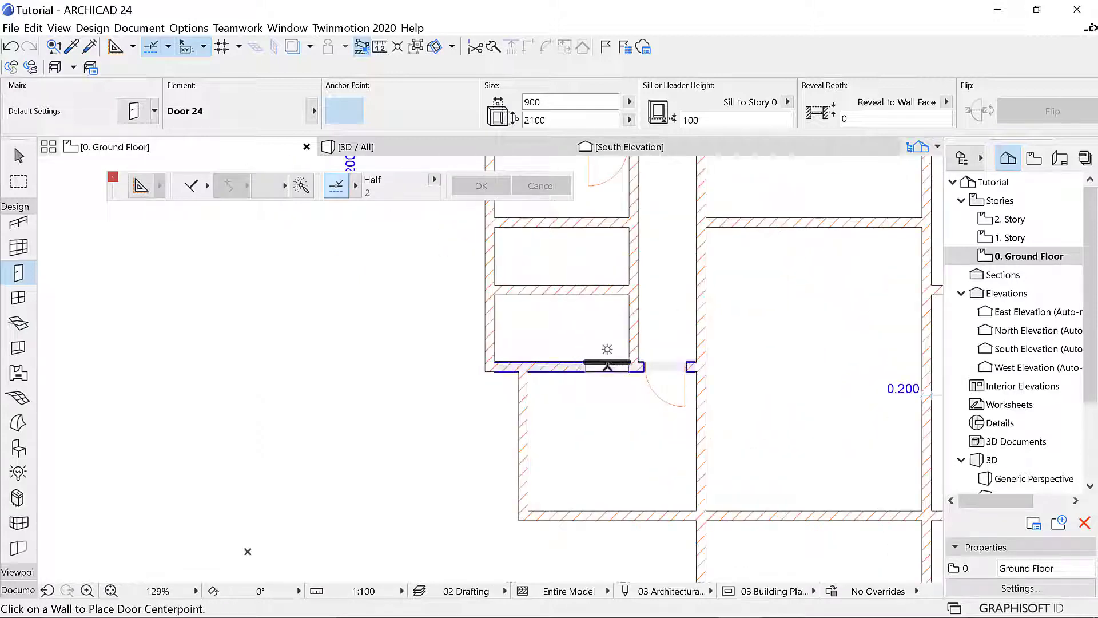
{"action": "left_click", "coordinate": [608, 385]}
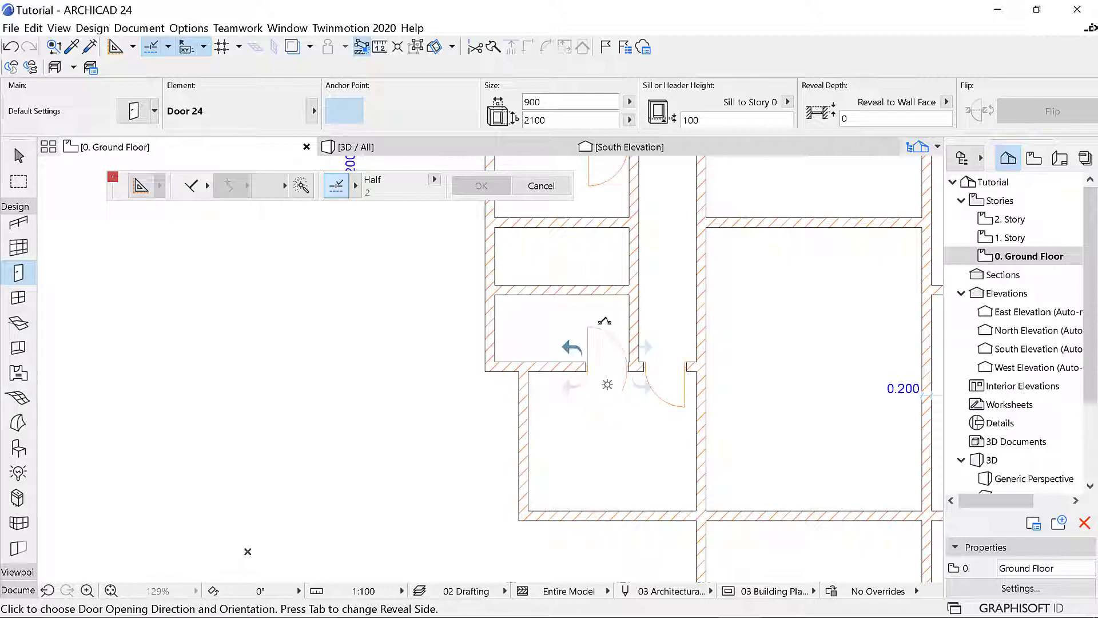
{"action": "left_click", "coordinate": [608, 385]}
Step: Place a door in the corridor wall of the middle small west room, hinged on the north and swinging into that room
{"action": "scroll", "coordinate": [608, 429], "scroll_direction": "down", "scroll_amount": 3}
{"action": "scroll", "coordinate": [614, 338], "scroll_direction": "up", "scroll_amount": 5}
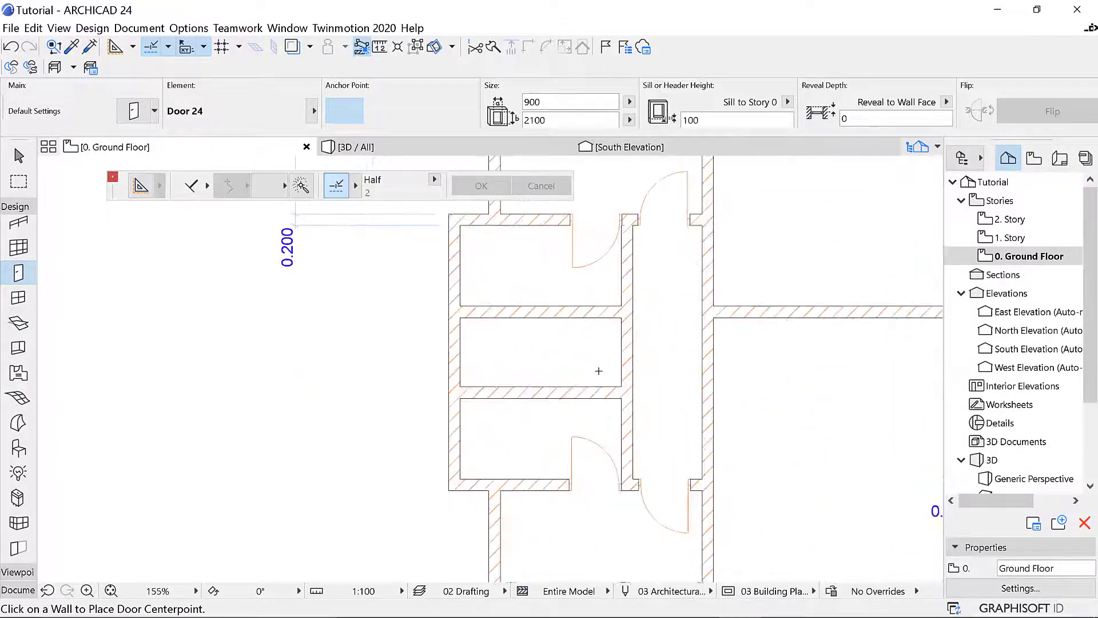
{"action": "mouse_move", "coordinate": [611, 345]}
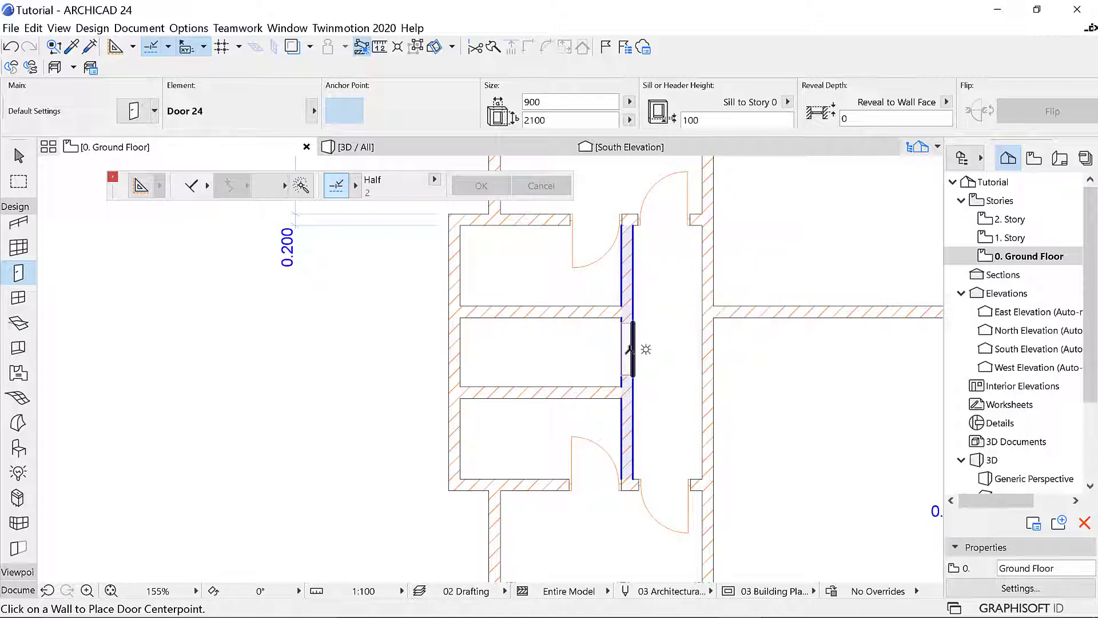
{"action": "left_click", "coordinate": [646, 352]}
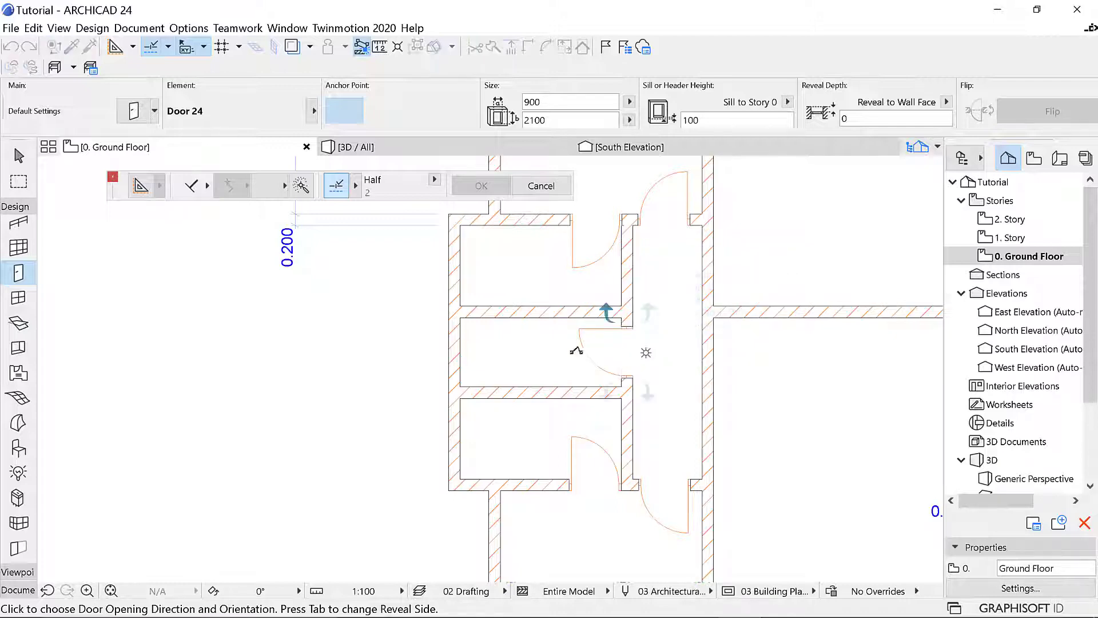
{"action": "left_click", "coordinate": [523, 365]}
Step: Place a door at the north end of the wall between the north central and northeast rooms, hinged on the north and swinging into the central room
{"action": "scroll", "coordinate": [466, 389], "scroll_direction": "down", "scroll_amount": 5}
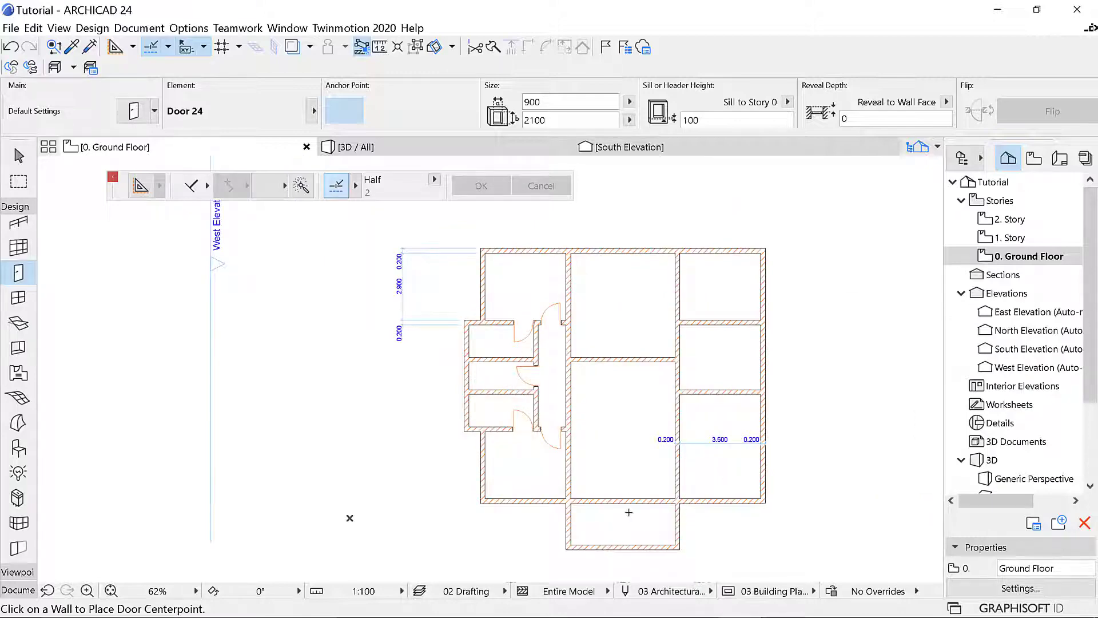
{"action": "scroll", "coordinate": [692, 512], "scroll_direction": "up", "scroll_amount": 3}
{"action": "scroll", "coordinate": [630, 482], "scroll_direction": "down", "scroll_amount": 5}
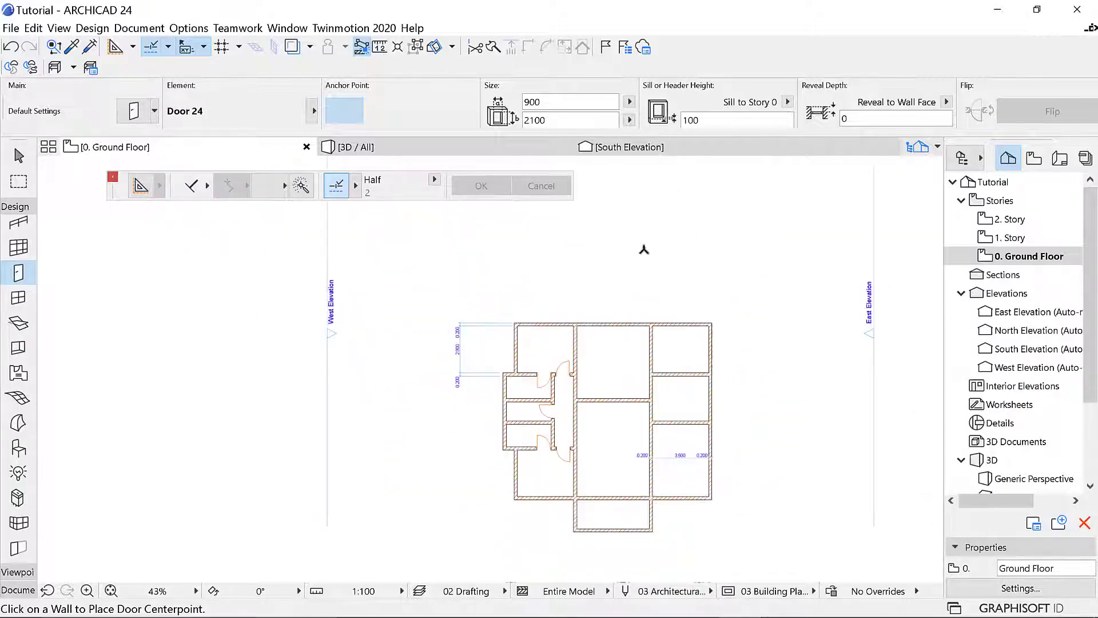
{"action": "scroll", "coordinate": [652, 320], "scroll_direction": "up", "scroll_amount": 5}
{"action": "scroll", "coordinate": [645, 392], "scroll_direction": "down", "scroll_amount": 2}
{"action": "scroll", "coordinate": [627, 371], "scroll_direction": "up", "scroll_amount": 4}
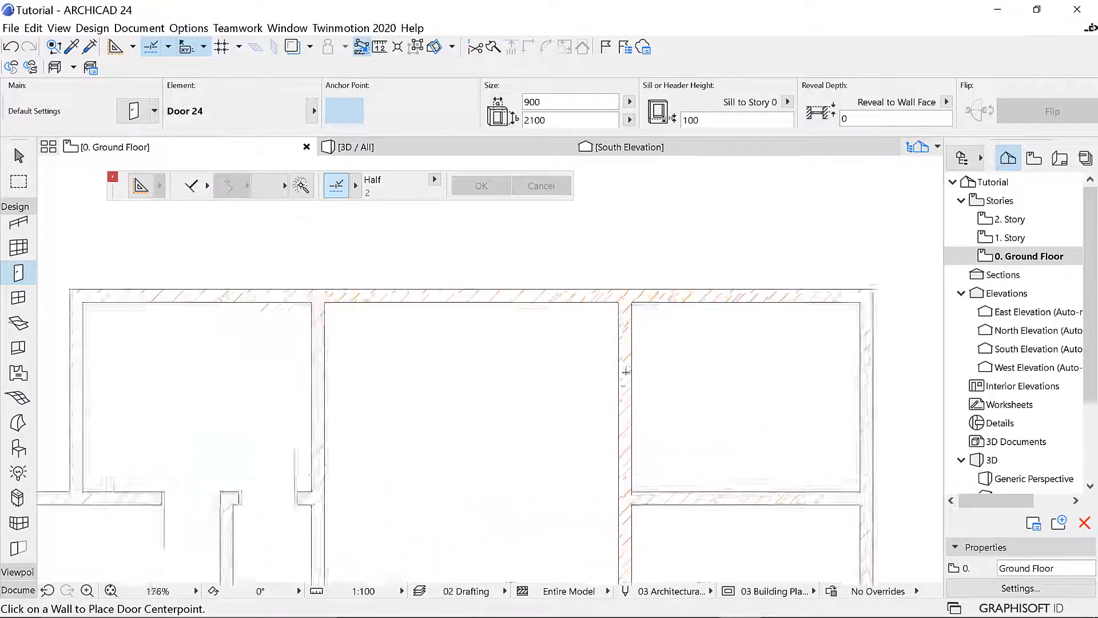
{"action": "scroll", "coordinate": [626, 371], "scroll_direction": "up", "scroll_amount": 1}
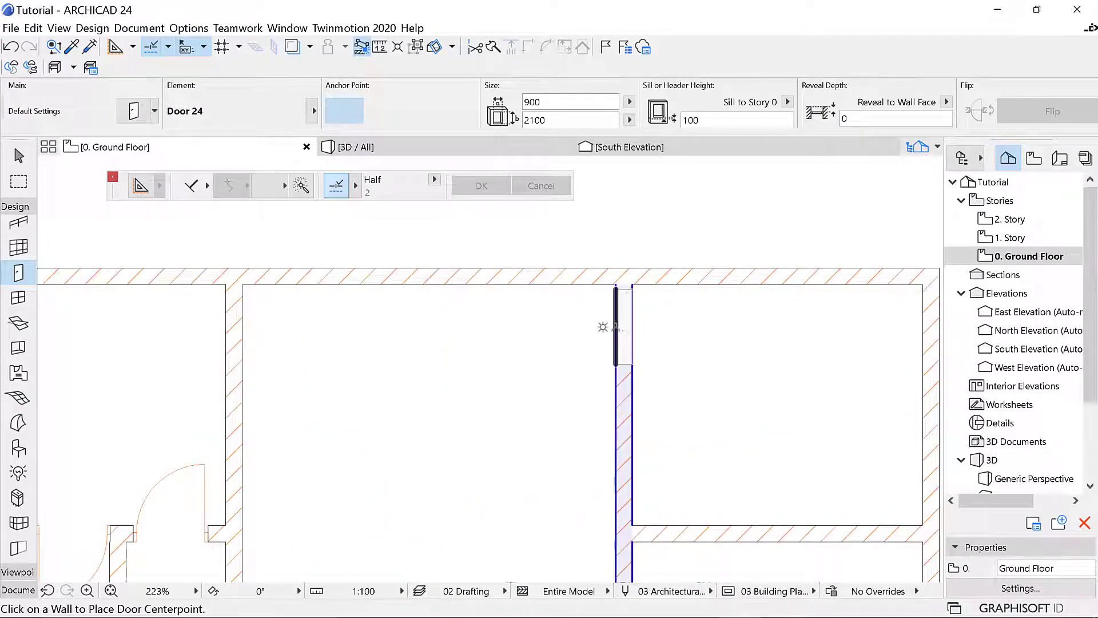
{"action": "left_click", "coordinate": [616, 328]}
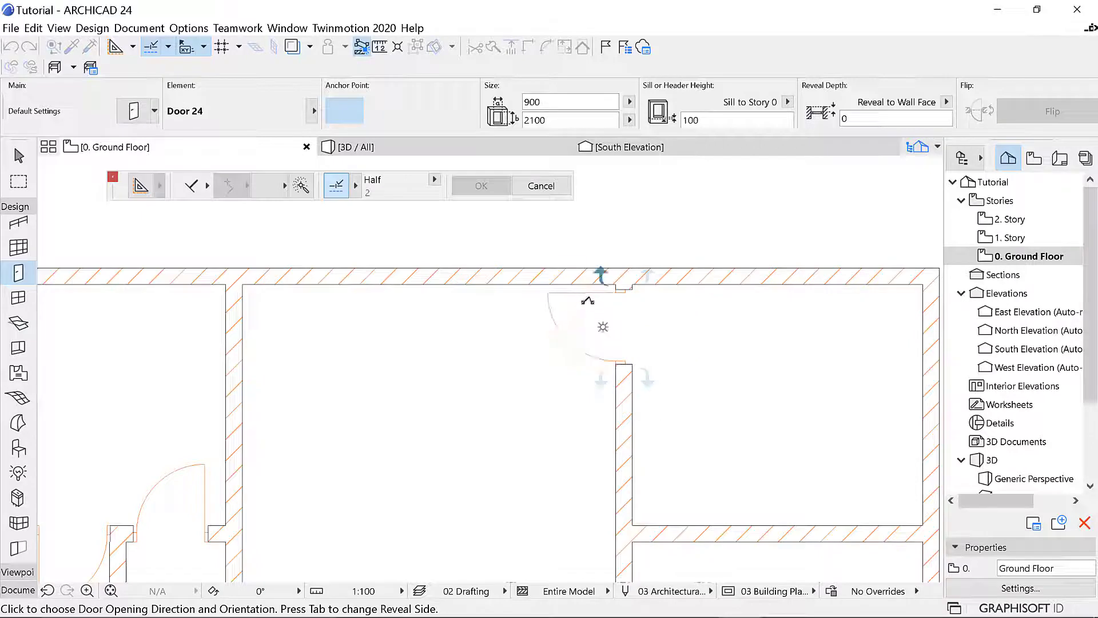
{"action": "scroll", "coordinate": [664, 304], "scroll_direction": "down", "scroll_amount": 2}
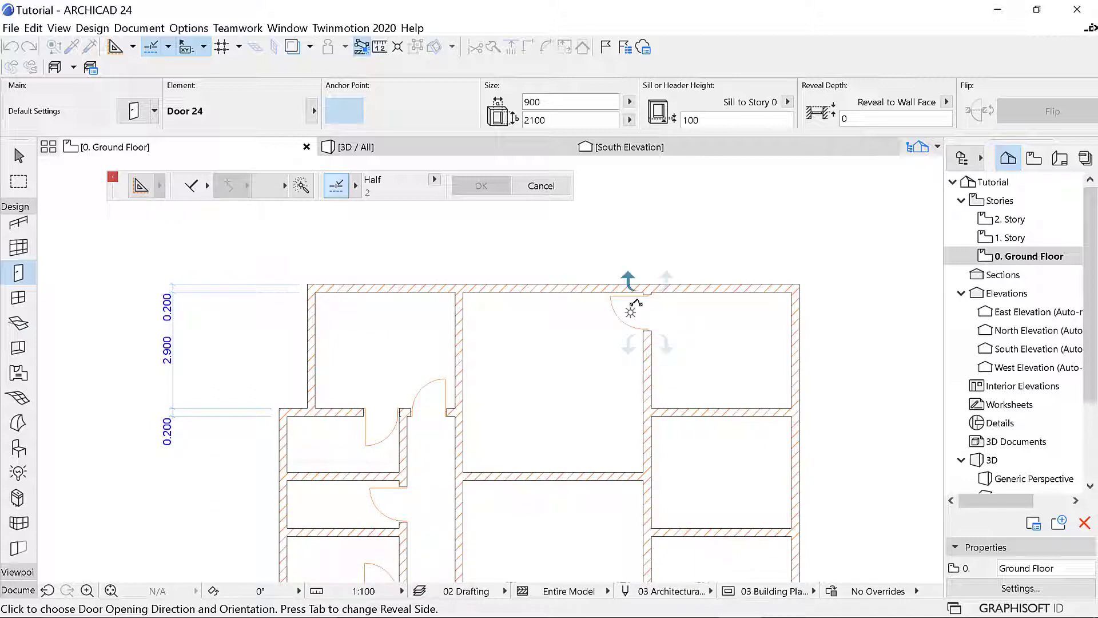
{"action": "left_click", "coordinate": [634, 304]}
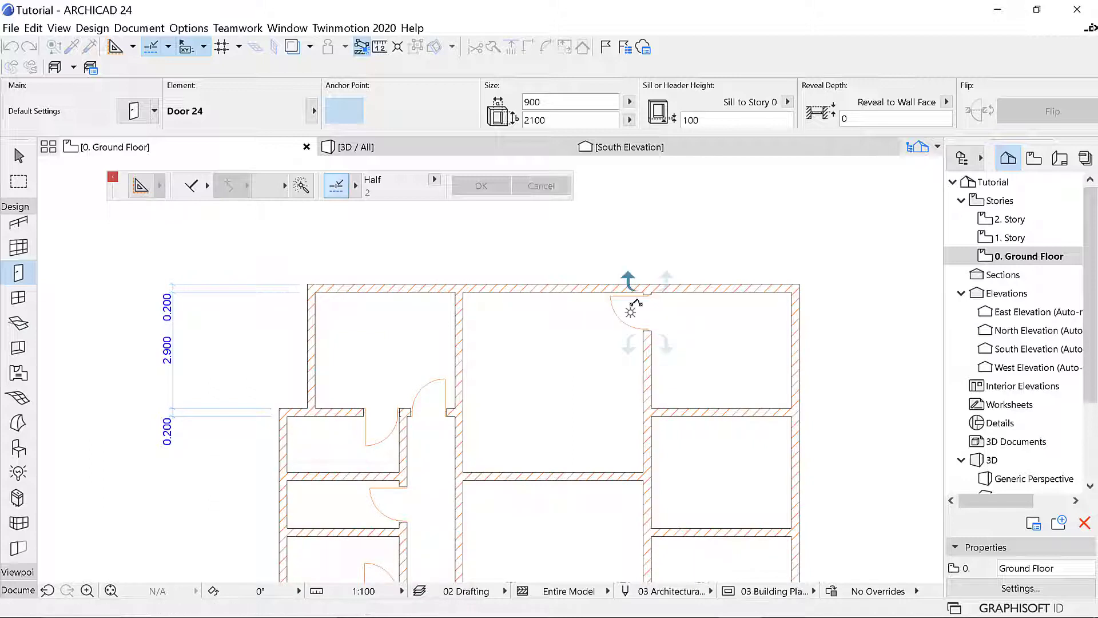
{"action": "scroll", "coordinate": [636, 298], "scroll_direction": "up", "scroll_amount": 2}
{"action": "scroll", "coordinate": [650, 296], "scroll_direction": "down", "scroll_amount": 5}
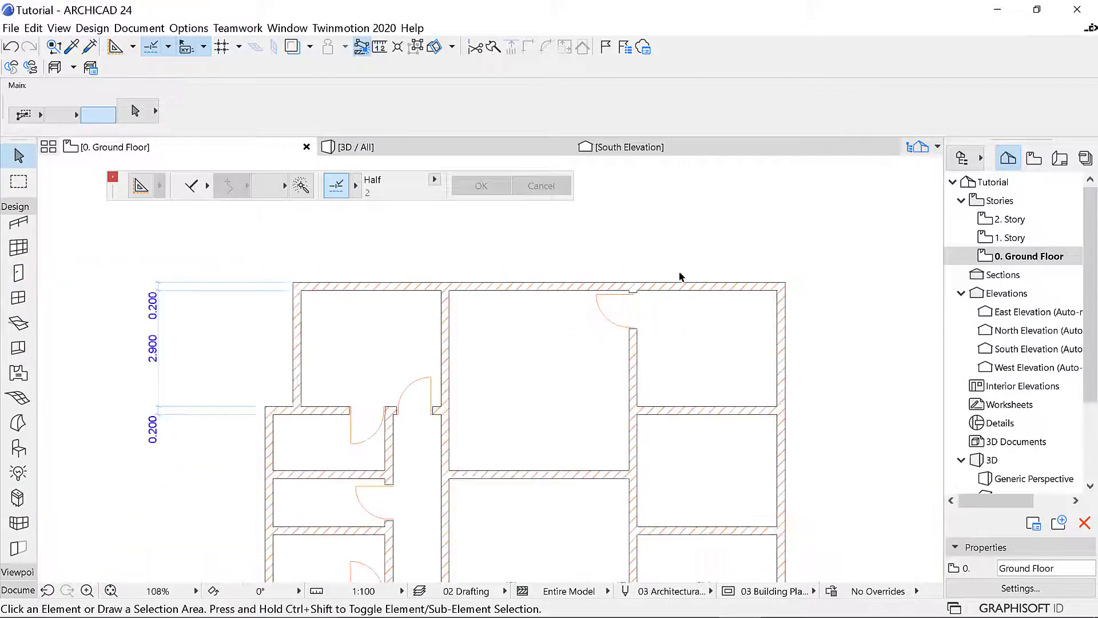
{"action": "scroll", "coordinate": [653, 343], "scroll_direction": "up", "scroll_amount": 3}
{"action": "scroll", "coordinate": [738, 314], "scroll_direction": "down", "scroll_amount": 4}
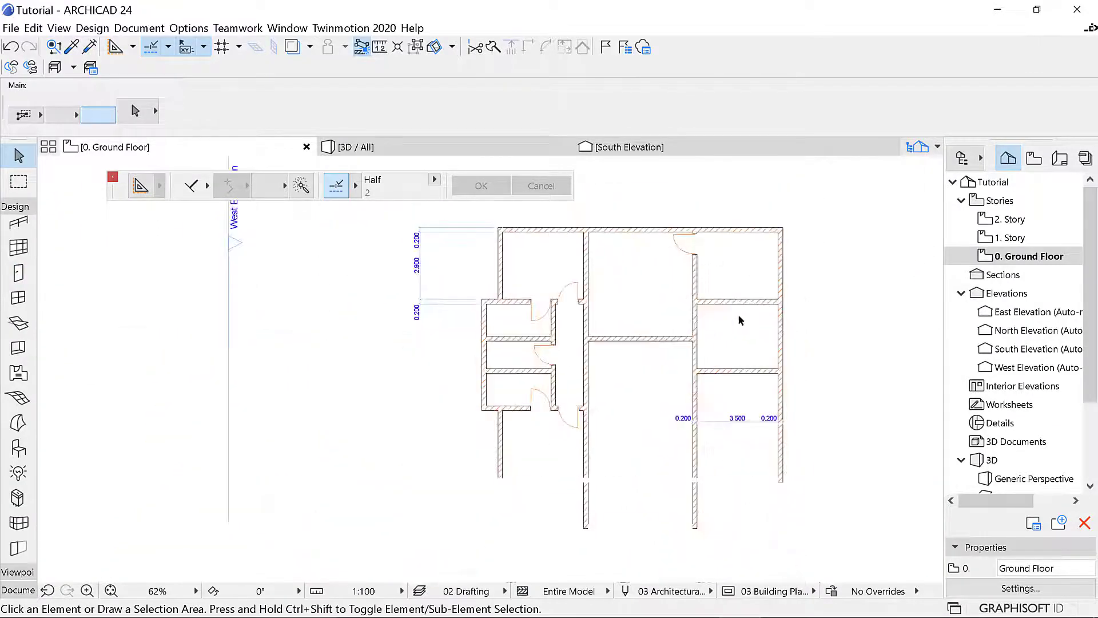
{"action": "scroll", "coordinate": [736, 348], "scroll_direction": "up", "scroll_amount": 5}
{"action": "scroll", "coordinate": [773, 252], "scroll_direction": "down", "scroll_amount": 3}
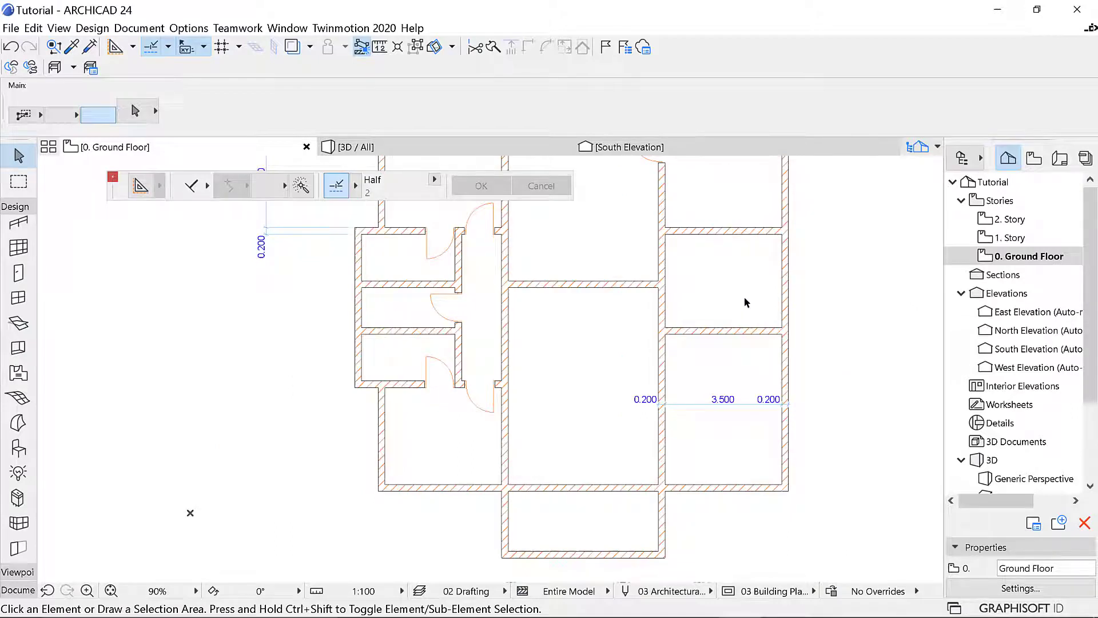
{"action": "scroll", "coordinate": [16, 320], "scroll_direction": "up", "scroll_amount": 3}
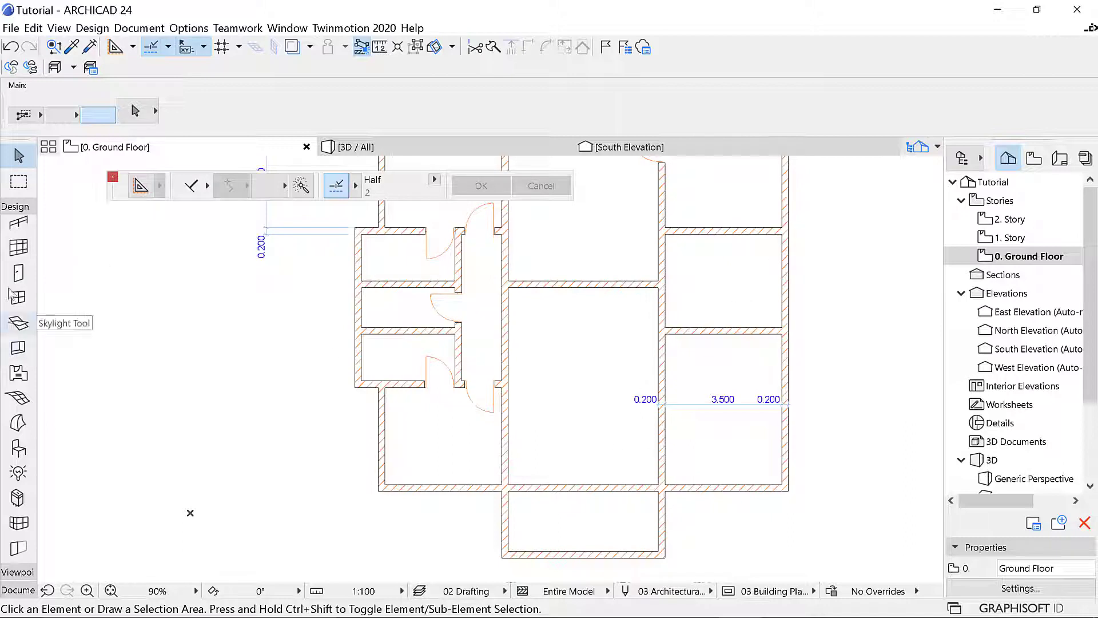
{"action": "scroll", "coordinate": [16, 343], "scroll_direction": "down", "scroll_amount": 3}
Step: Choose Metal Double Door 24 as the default door with the Style 8 door leaf
{"action": "left_click", "coordinate": [18, 273]}
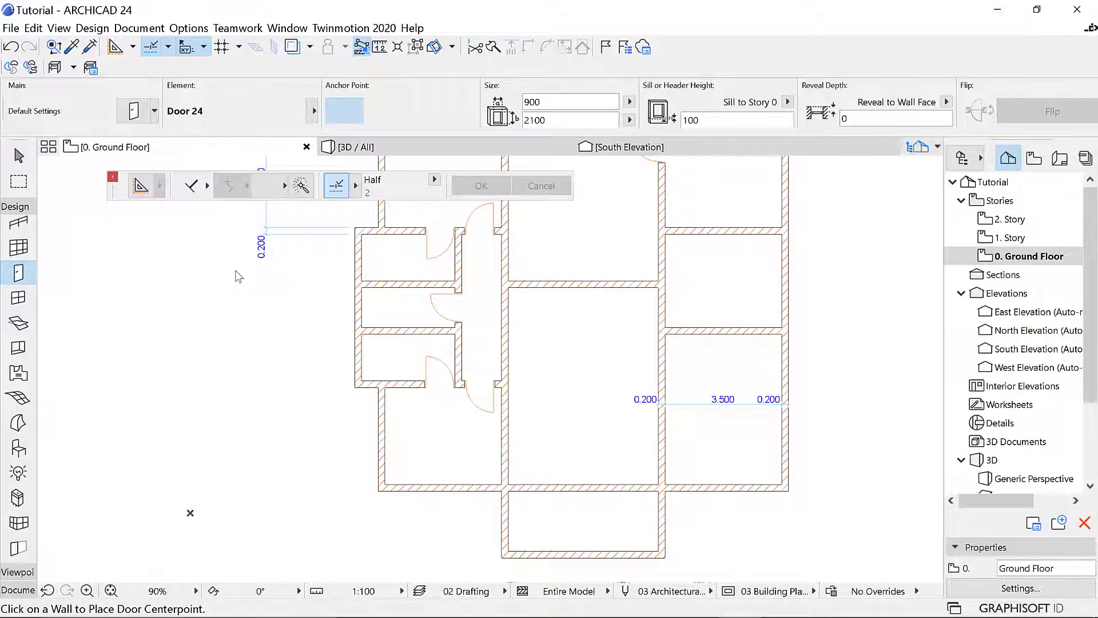
{"action": "key", "text": "ctrl+t"}
{"action": "left_click", "coordinate": [304, 90]}
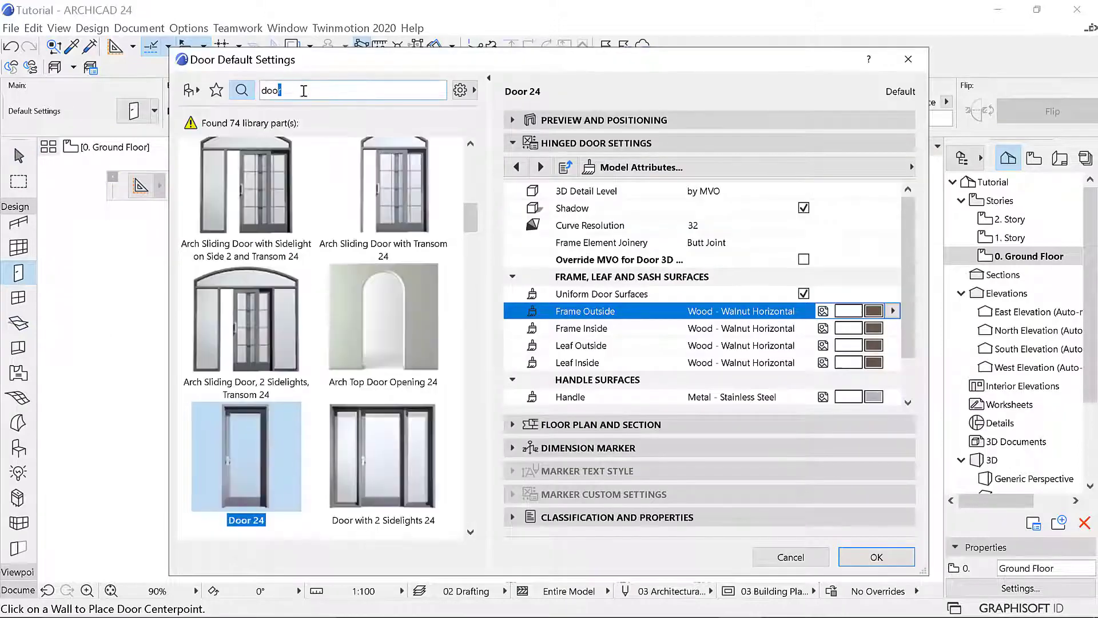
{"action": "scroll", "coordinate": [349, 378], "scroll_direction": "up", "scroll_amount": 5}
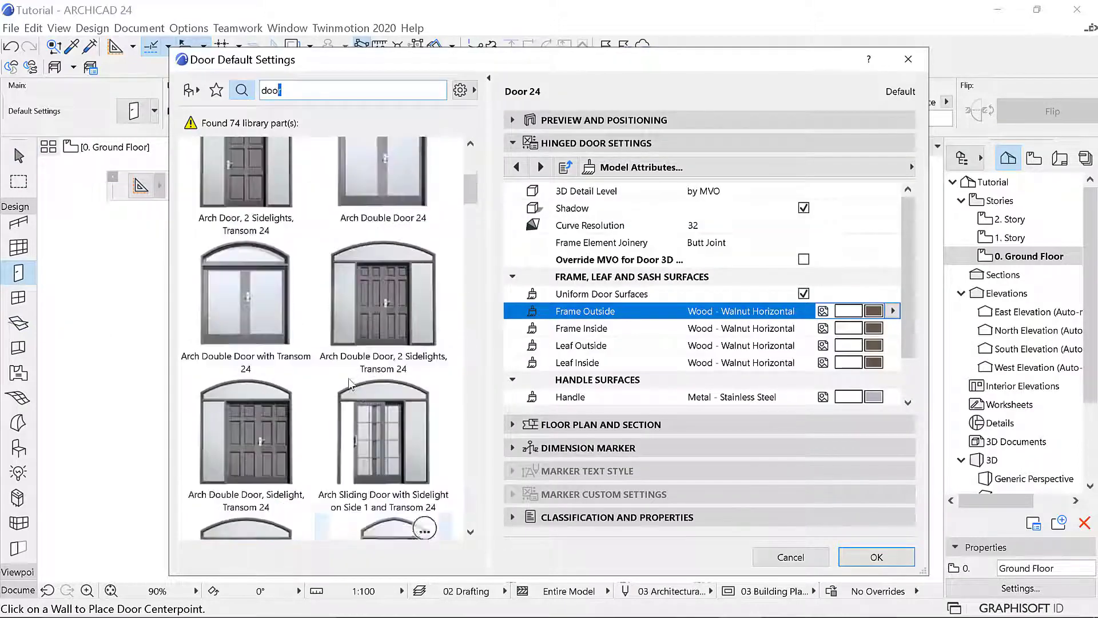
{"action": "scroll", "coordinate": [348, 378], "scroll_direction": "up", "scroll_amount": 5}
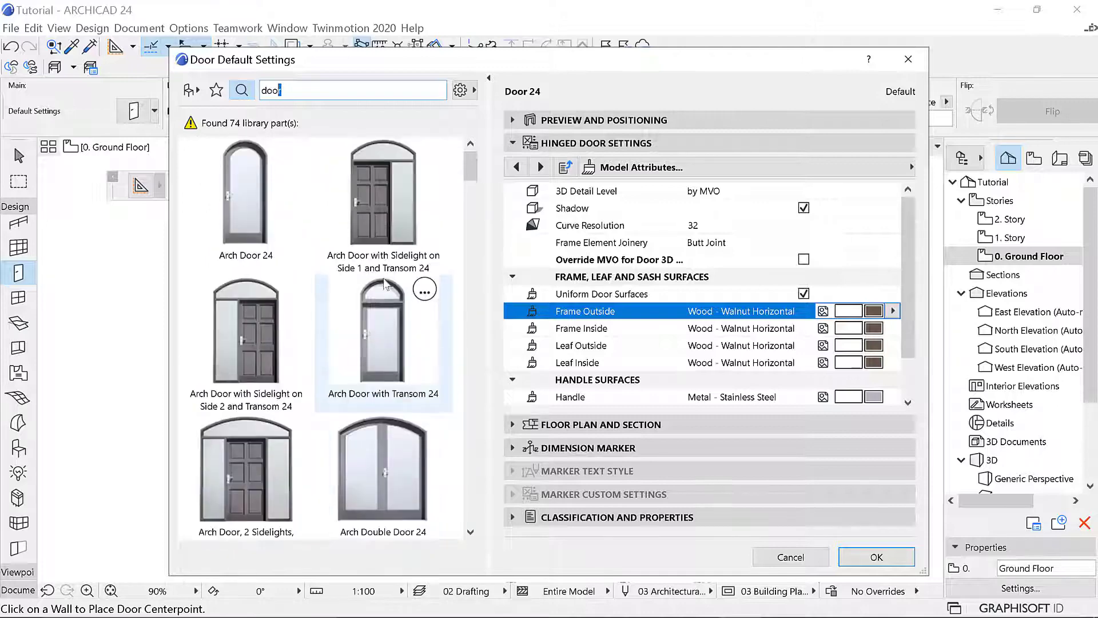
{"action": "left_click_drag", "start_coordinate": [468, 179], "coordinate": [464, 346]}
{"action": "left_click", "coordinate": [410, 318]}
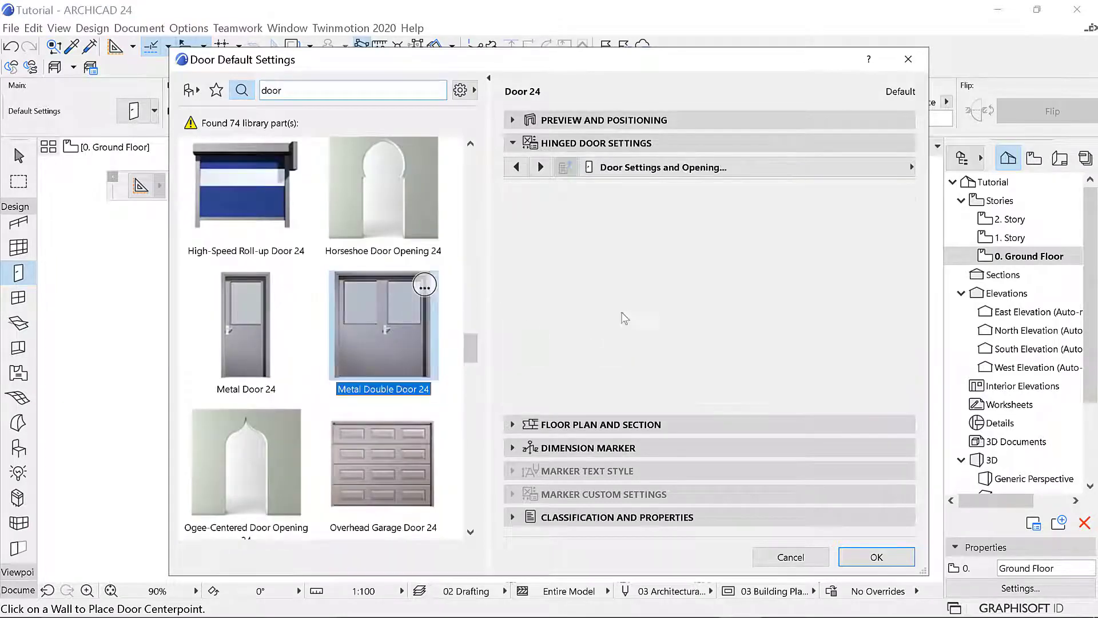
{"action": "left_click", "coordinate": [613, 257]}
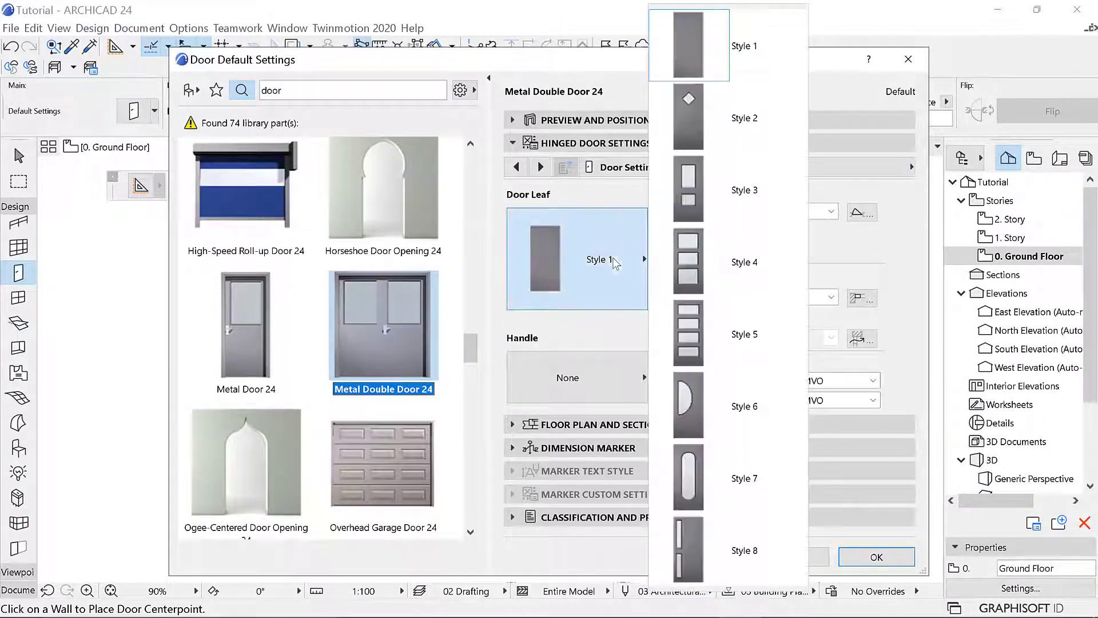
{"action": "left_click", "coordinate": [712, 524]}
Step: Set the double door's width to 1200 and give it the Handle 1 handle
{"action": "left_click", "coordinate": [715, 120]}
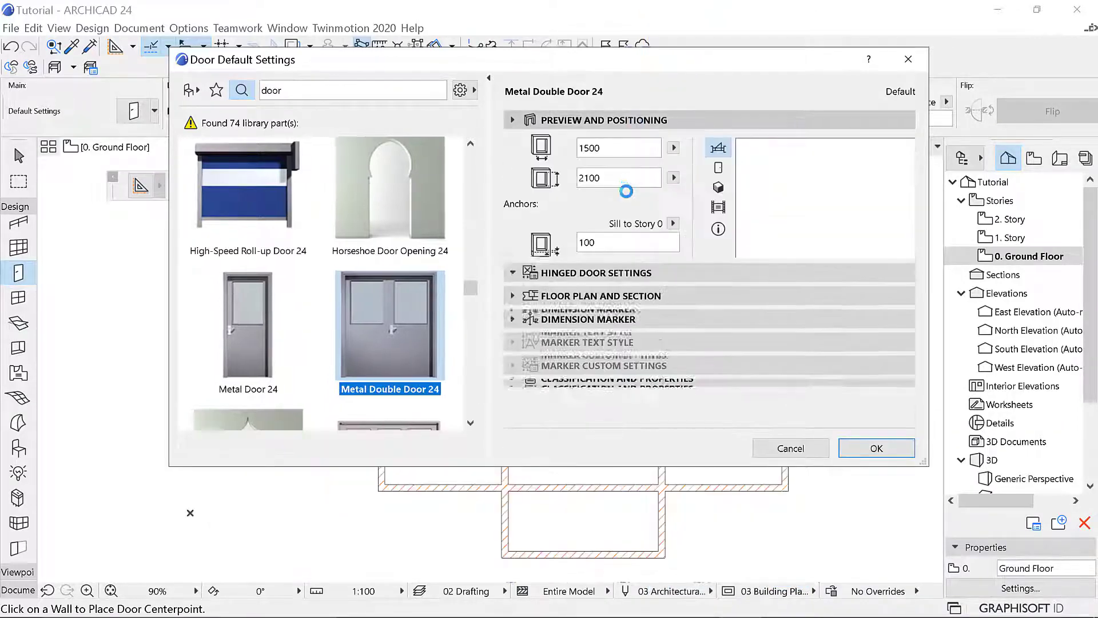
{"action": "left_click", "coordinate": [595, 148]}
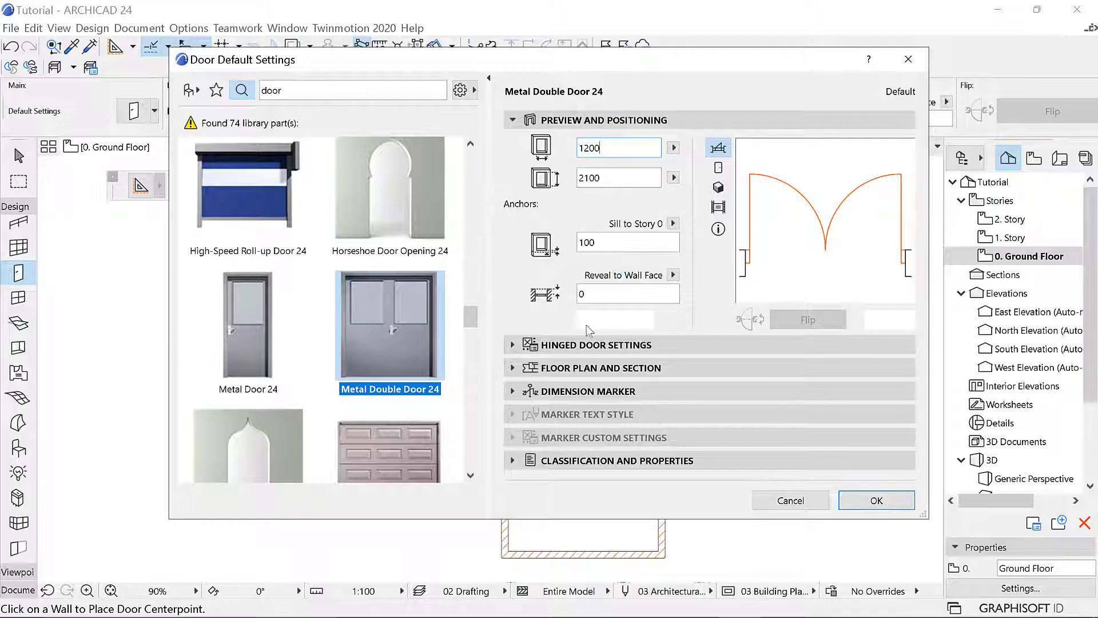
{"action": "left_click", "coordinate": [595, 345]}
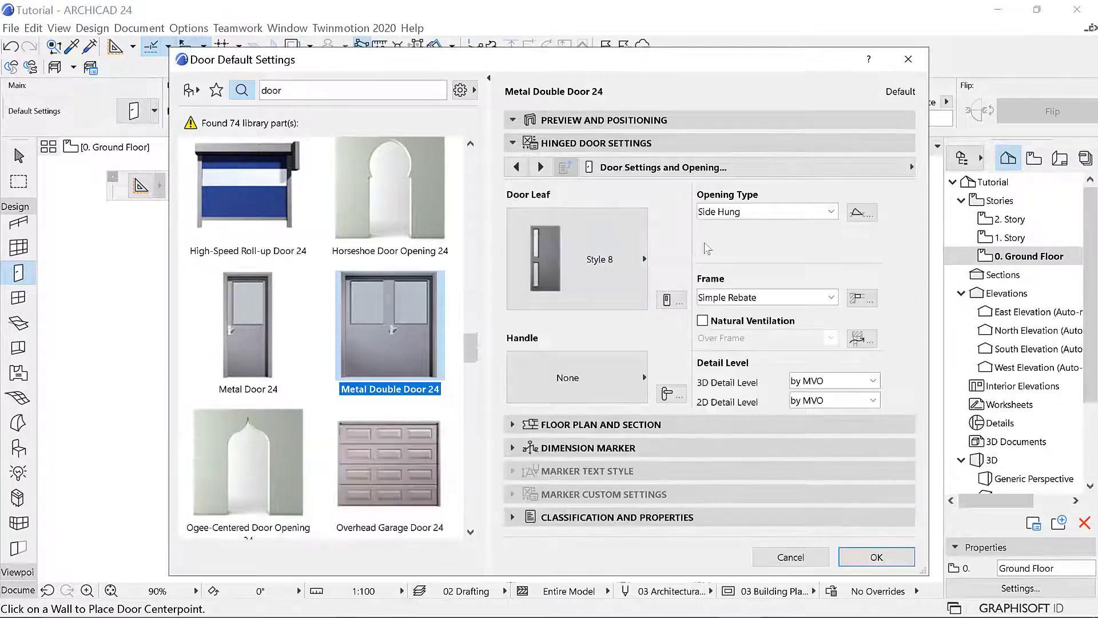
{"action": "left_click", "coordinate": [634, 393]}
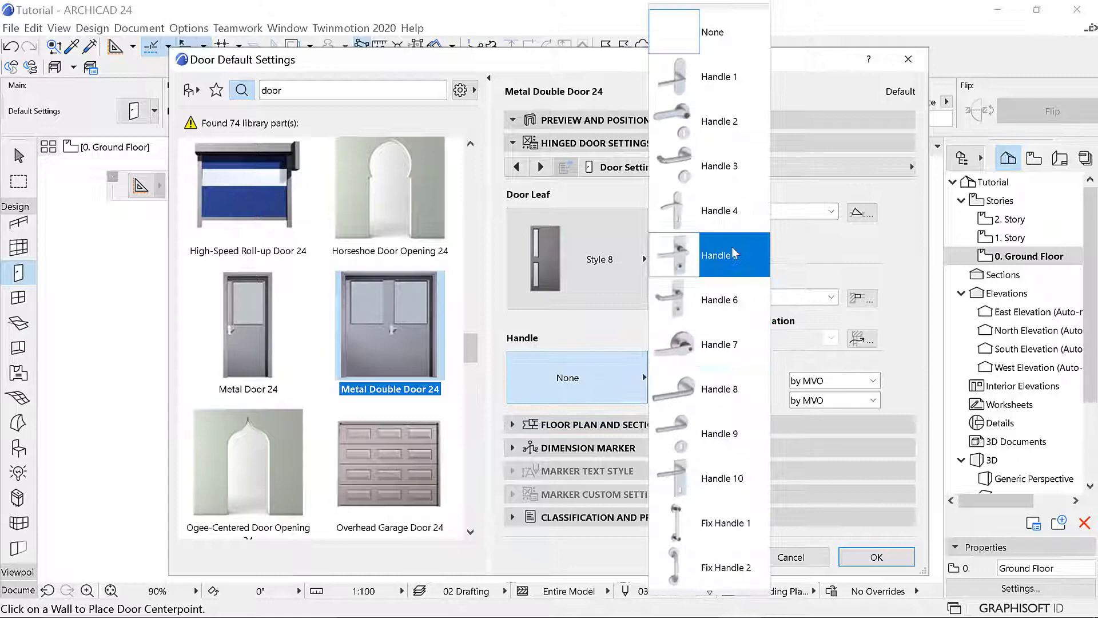
{"action": "left_click", "coordinate": [721, 83]}
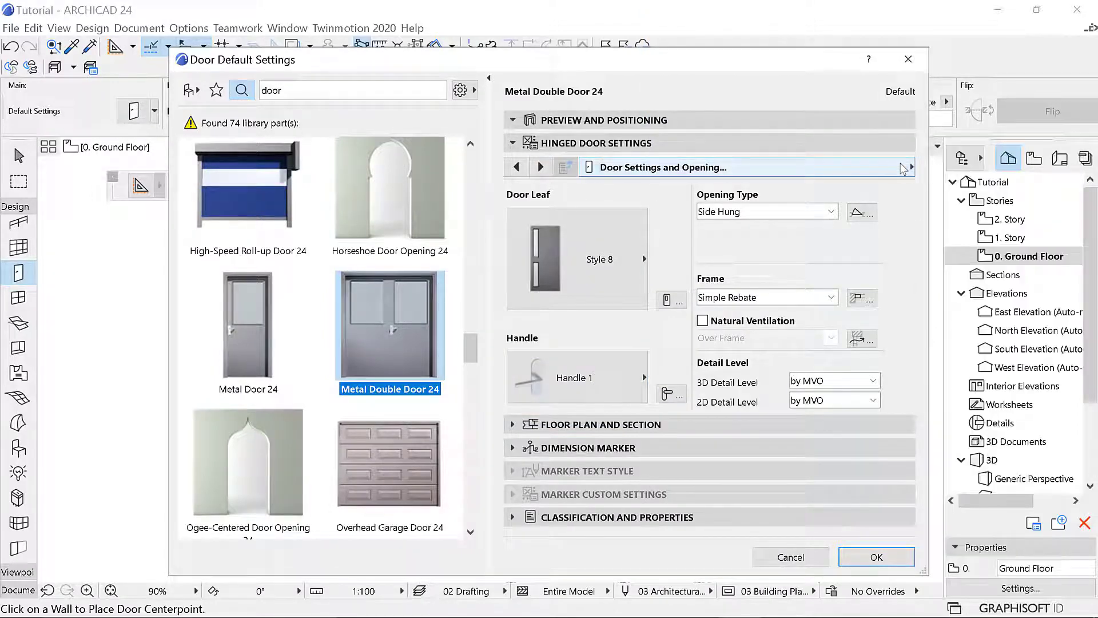
Step: Open the double door's Model Attributes and accept the default door settings
{"action": "left_click", "coordinate": [907, 168]}
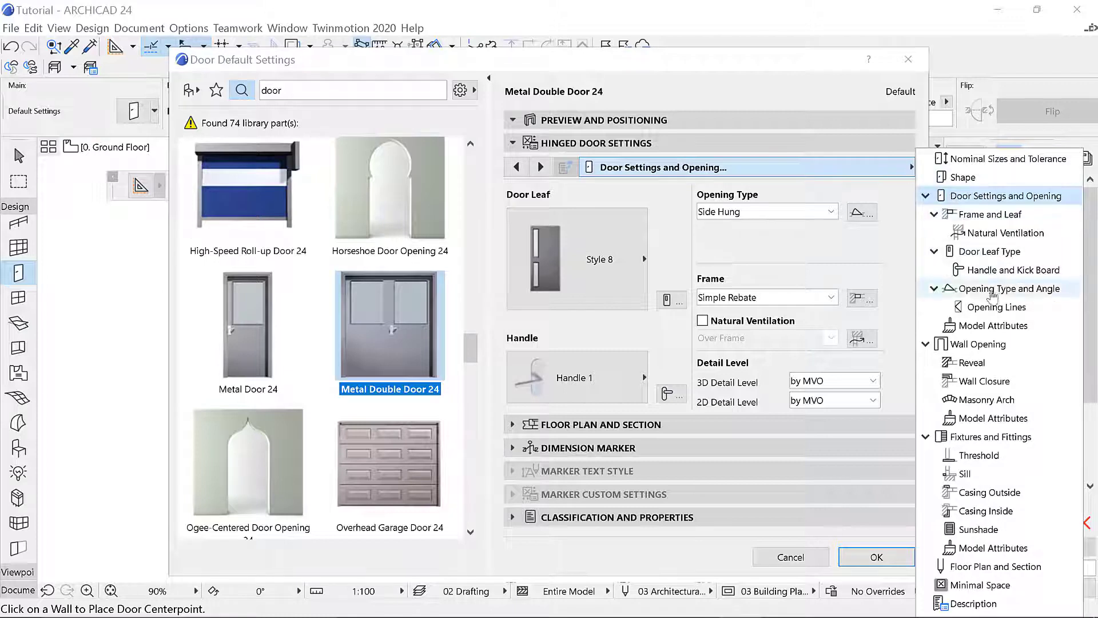
{"action": "left_click", "coordinate": [995, 326]}
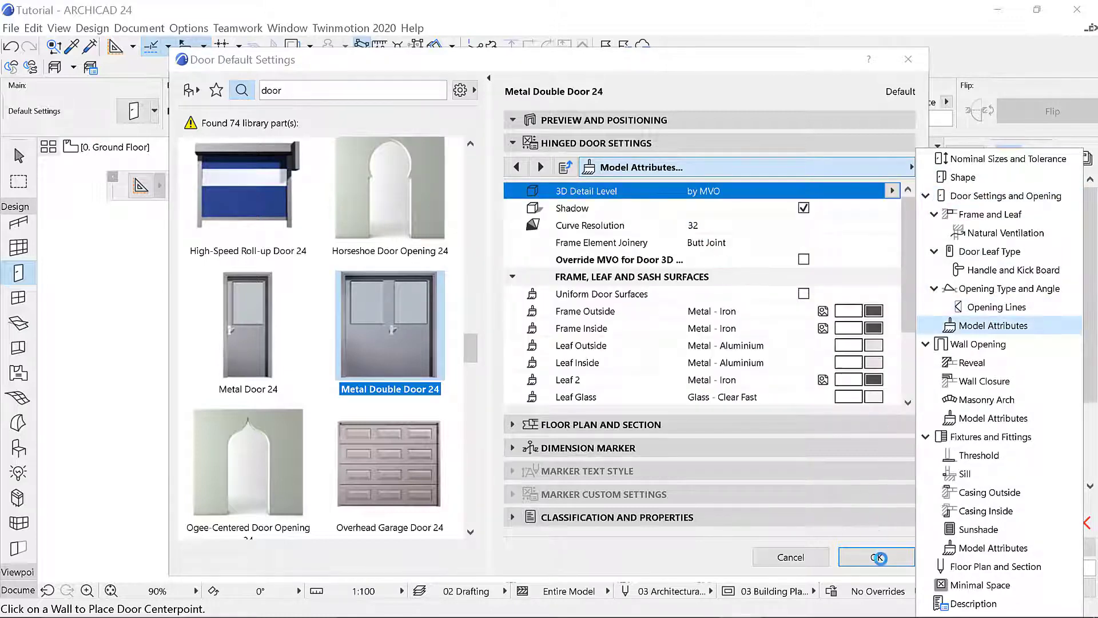
{"action": "left_click", "coordinate": [879, 558]}
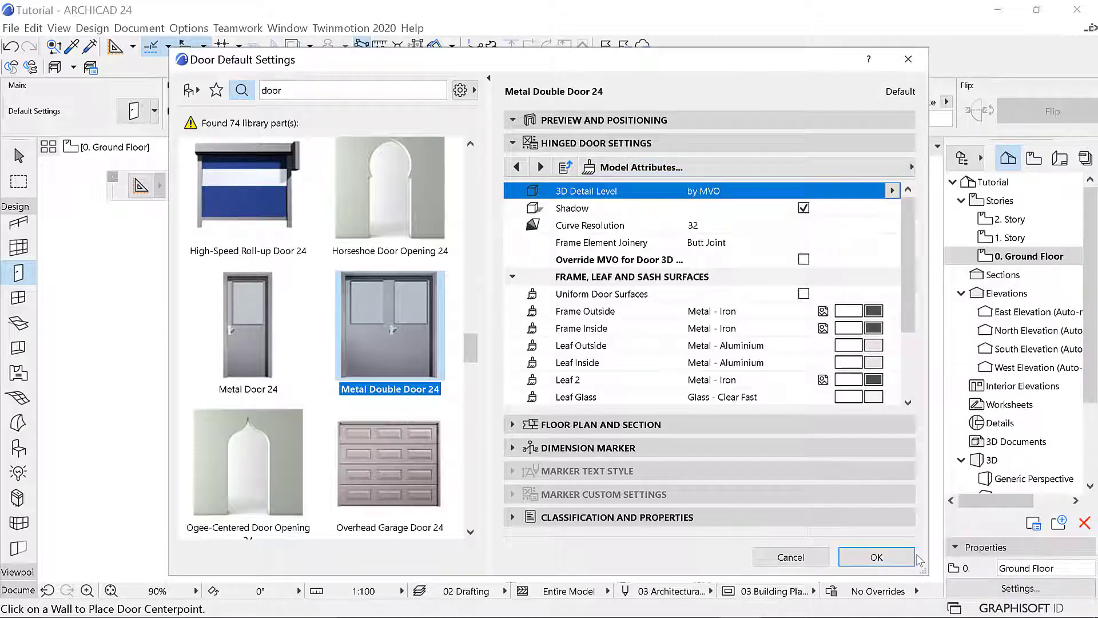
{"action": "left_click", "coordinate": [880, 558]}
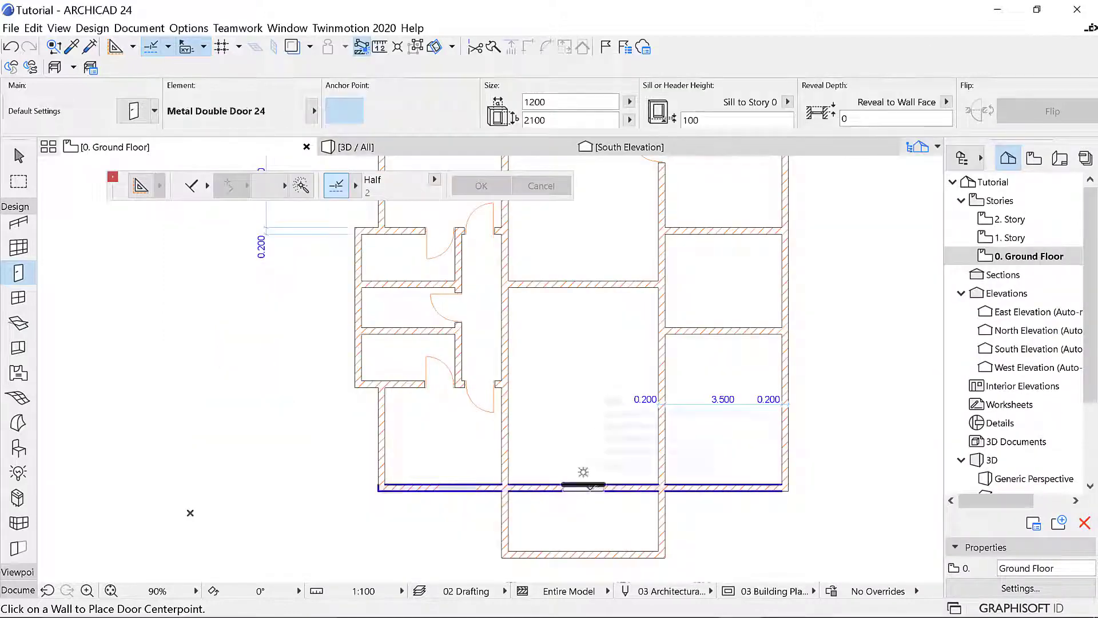
Step: Place the double door at the east end of the large central room's south wall, swinging north into the room
{"action": "scroll", "coordinate": [583, 485], "scroll_direction": "down", "scroll_amount": 2}
{"action": "scroll", "coordinate": [659, 465], "scroll_direction": "up", "scroll_amount": 5}
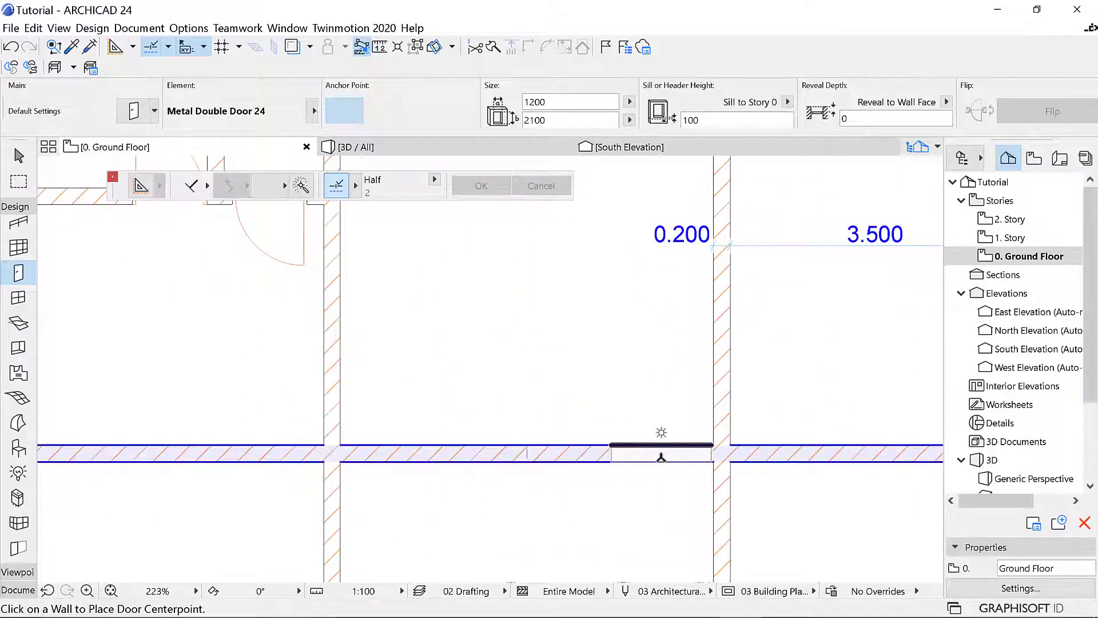
{"action": "left_click", "coordinate": [664, 457]}
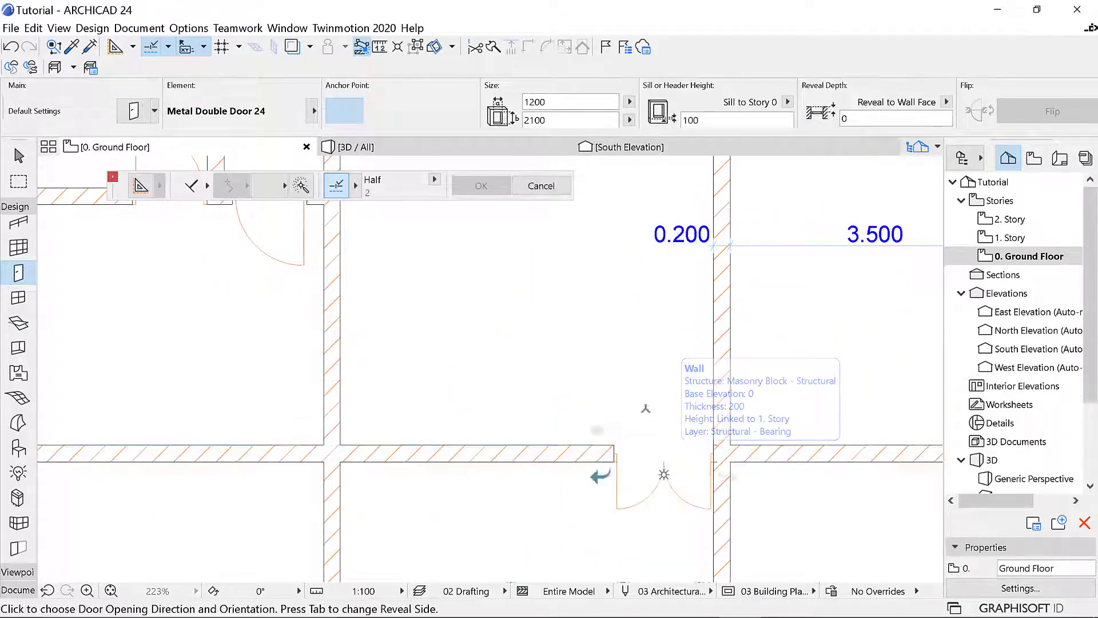
{"action": "left_click", "coordinate": [632, 360]}
{"action": "scroll", "coordinate": [664, 366], "scroll_direction": "down", "scroll_amount": 6}
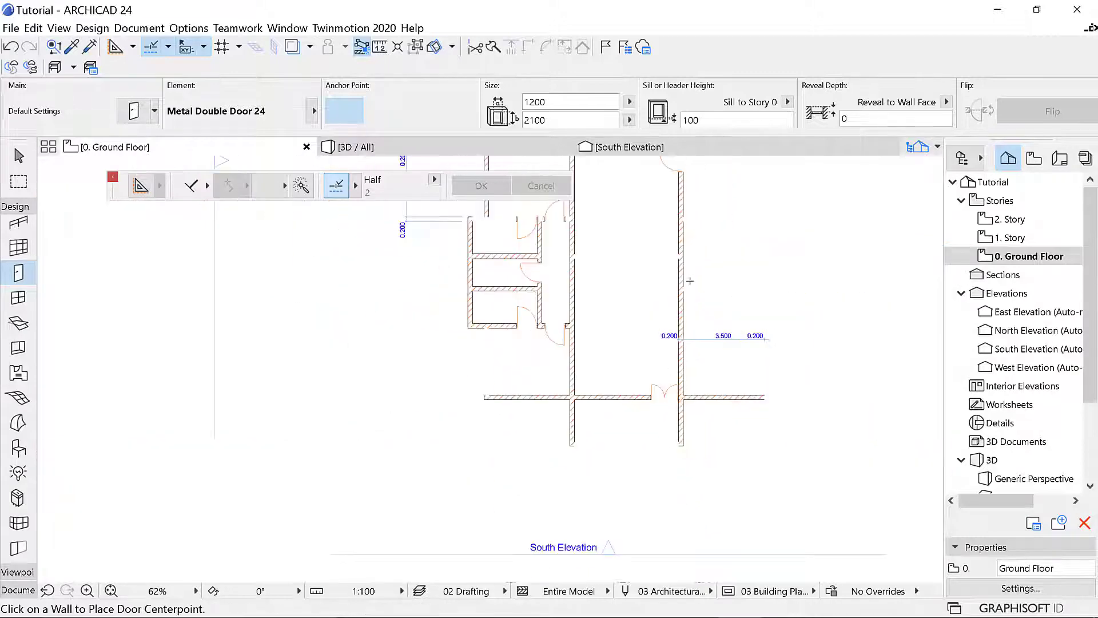
{"action": "key", "text": "Escape"}
{"action": "scroll", "coordinate": [646, 312], "scroll_direction": "down", "scroll_amount": 4}
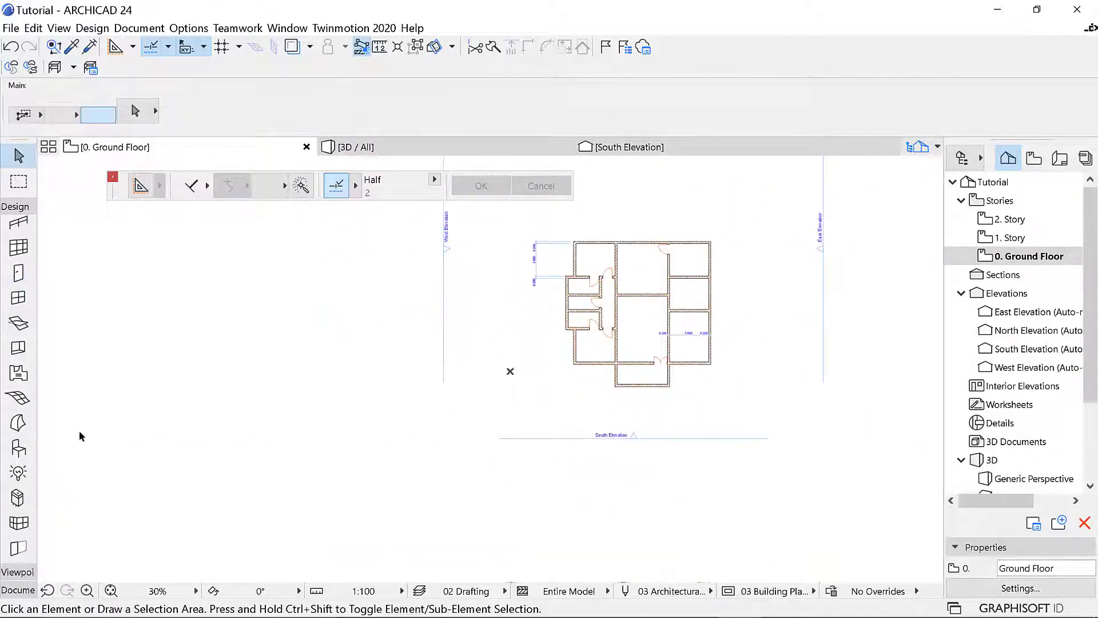
Step: Search the door library for "empty" and choose Rectangular Door Opening 24 as the default door
{"action": "left_click", "coordinate": [19, 275]}
{"action": "key", "text": "ctrl+t"}
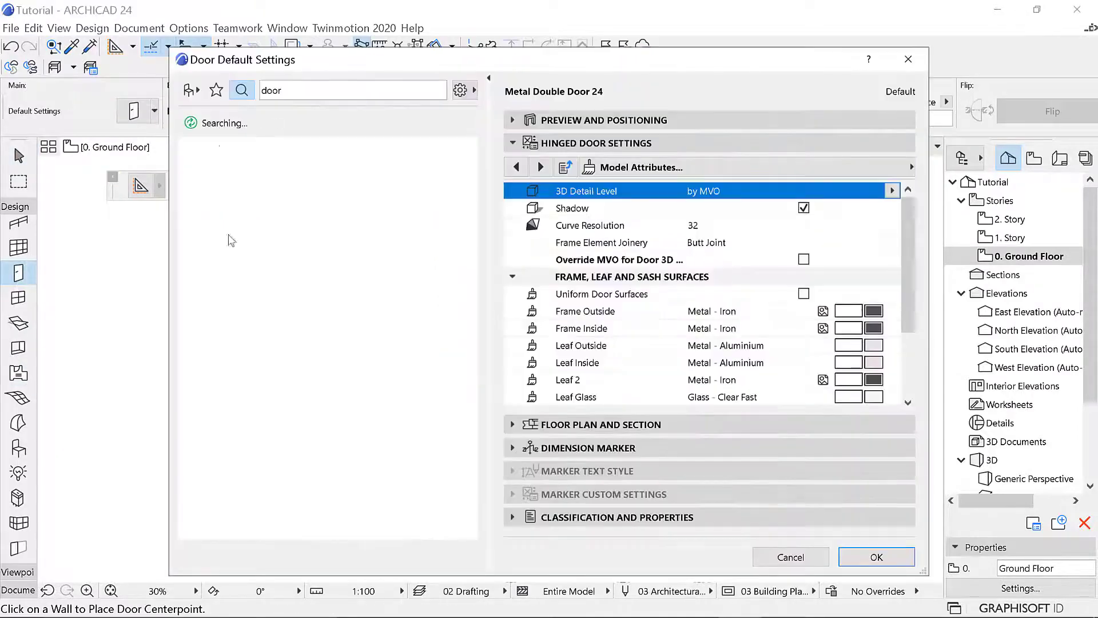
{"action": "type", "text": "empt"}
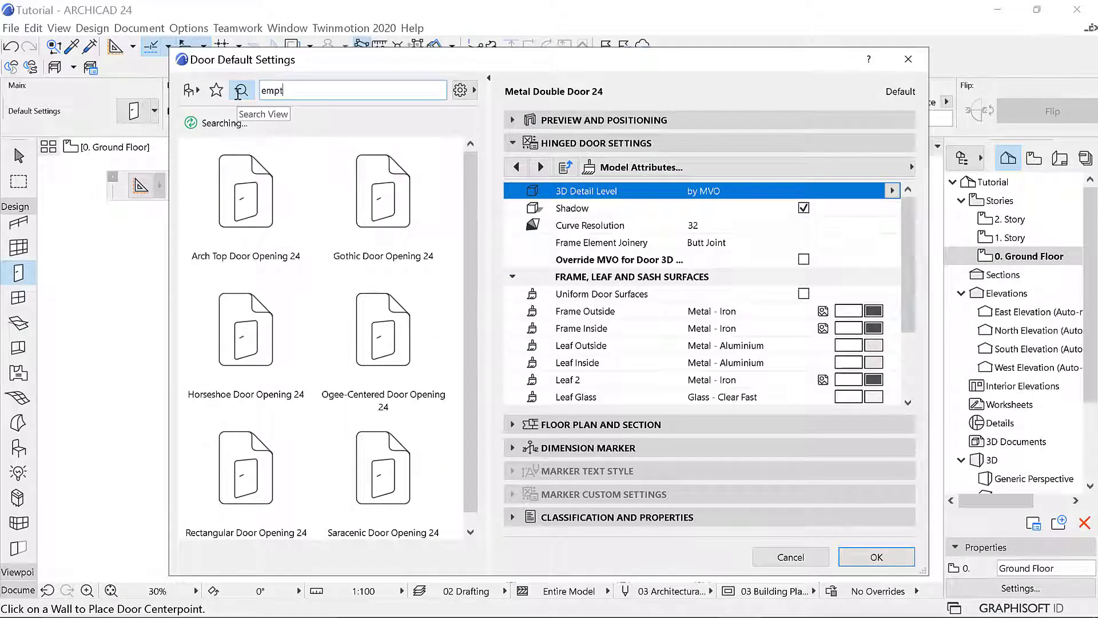
{"action": "type", "text": "y"}
{"action": "mouse_move", "coordinate": [287, 158]}
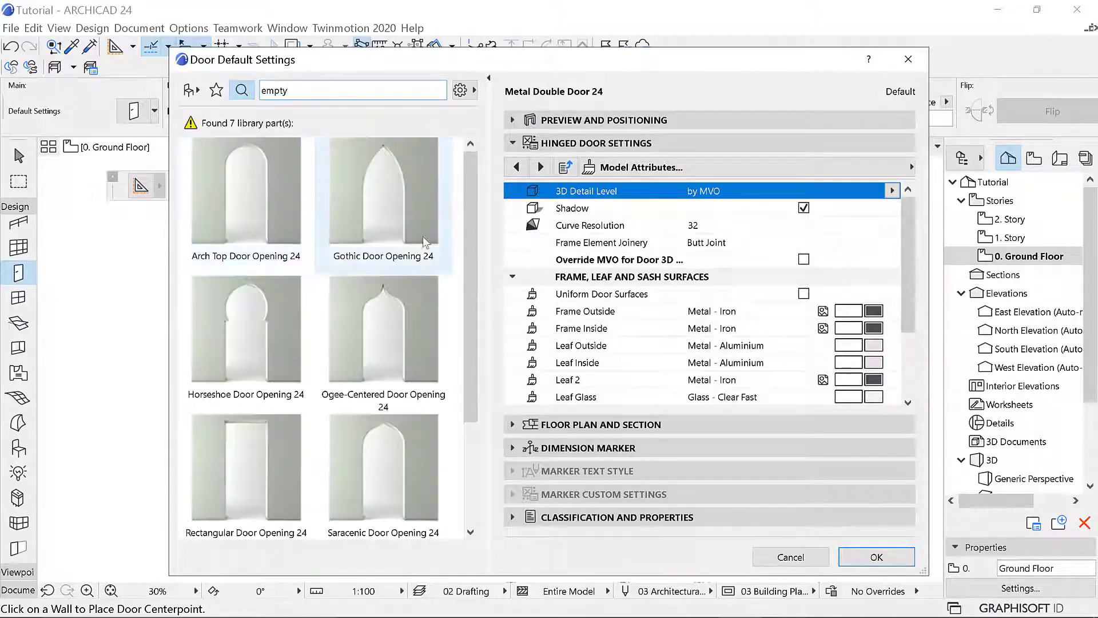
{"action": "scroll", "coordinate": [260, 321], "scroll_direction": "down", "scroll_amount": 3}
{"action": "left_click", "coordinate": [260, 319]}
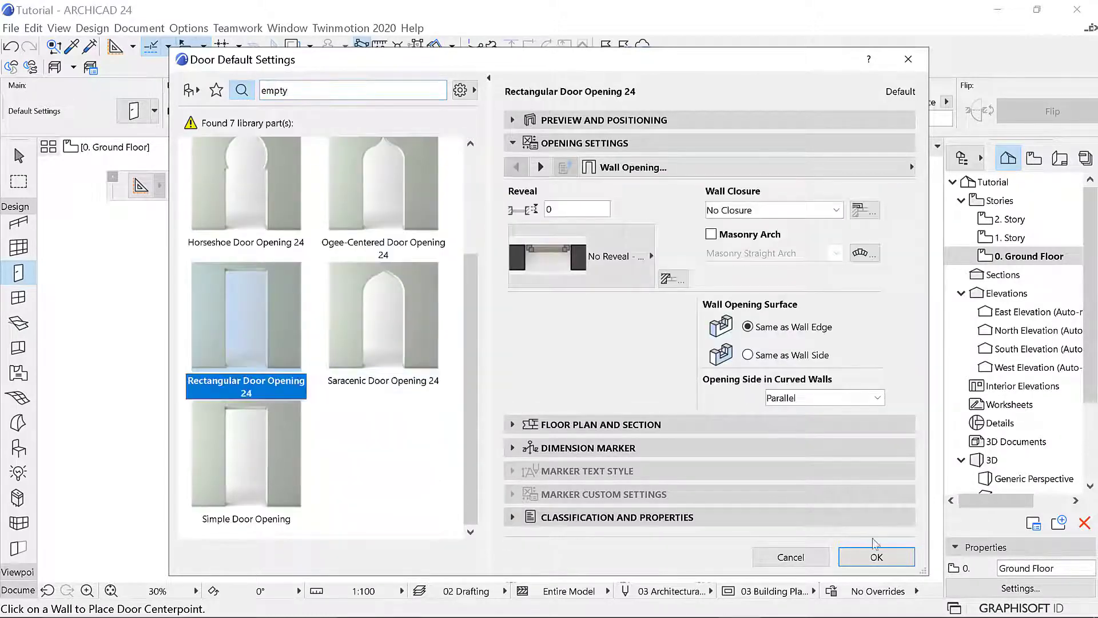
{"action": "left_click", "coordinate": [881, 558]}
Step: Place a 900 wide rectangular opening in the wall between the corridor and the large central room, just south of the central partition
{"action": "scroll", "coordinate": [623, 299], "scroll_direction": "up", "scroll_amount": 10}
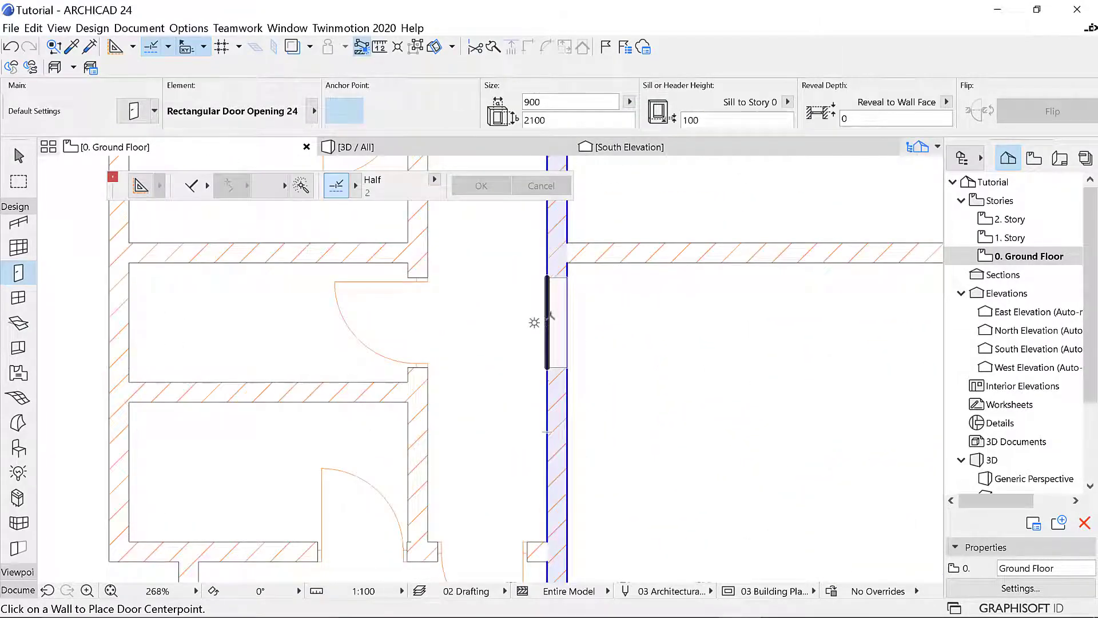
{"action": "left_click", "coordinate": [551, 309]}
{"action": "left_click", "coordinate": [426, 325]}
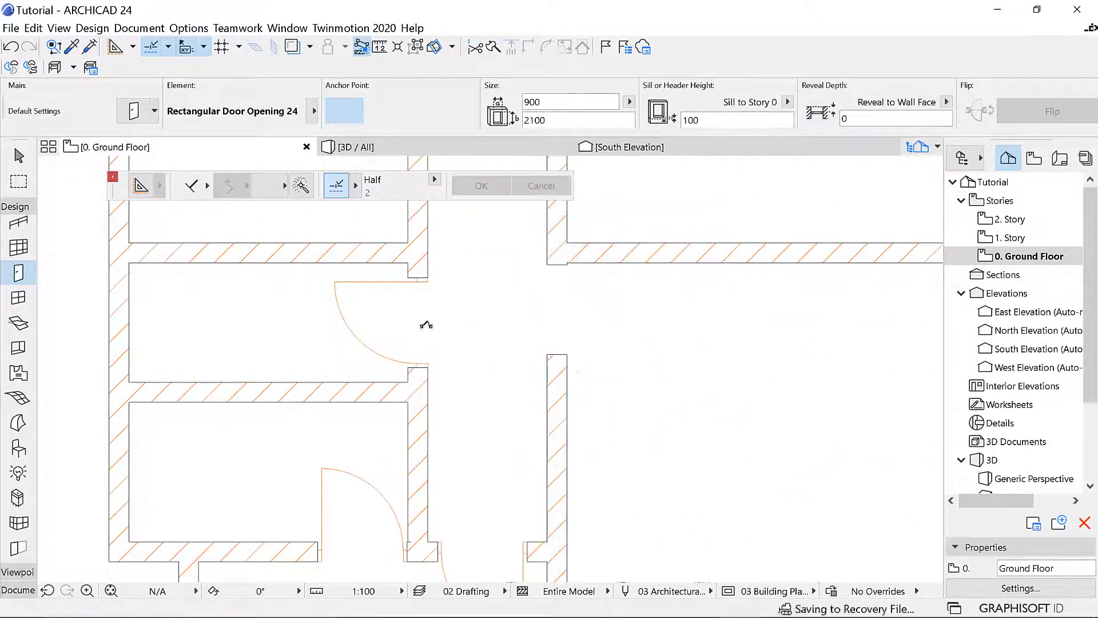
Step: Place a 900 wide rectangular opening between the central room and the middle east room, against that east room's south partition
{"action": "scroll", "coordinate": [426, 325], "scroll_direction": "down", "scroll_amount": 8}
{"action": "scroll", "coordinate": [635, 294], "scroll_direction": "up", "scroll_amount": 5}
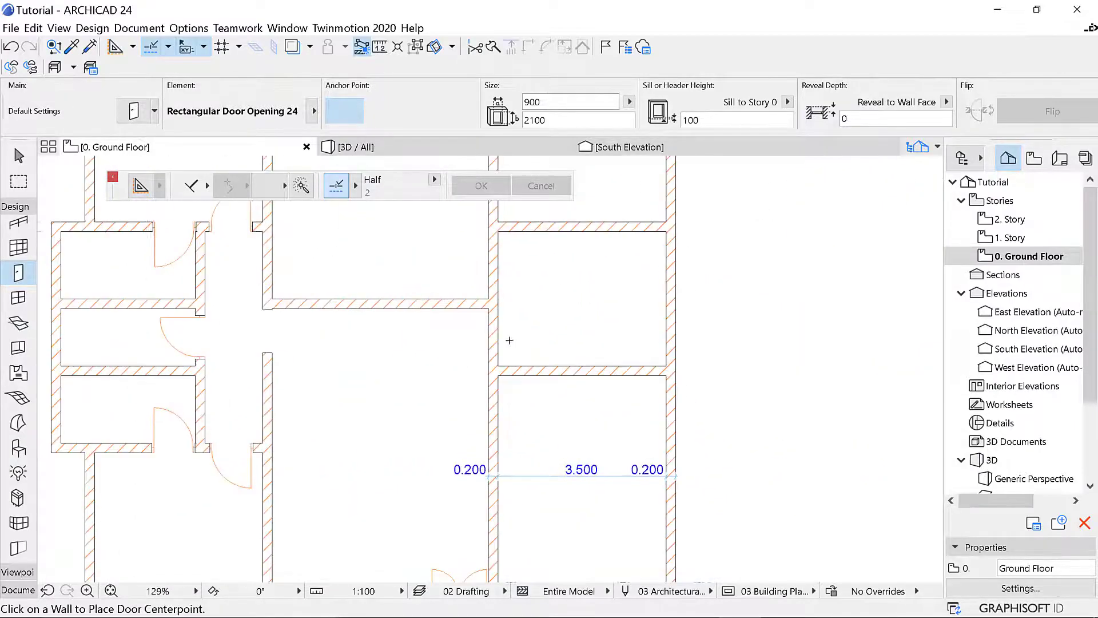
{"action": "scroll", "coordinate": [509, 340], "scroll_direction": "down", "scroll_amount": 3}
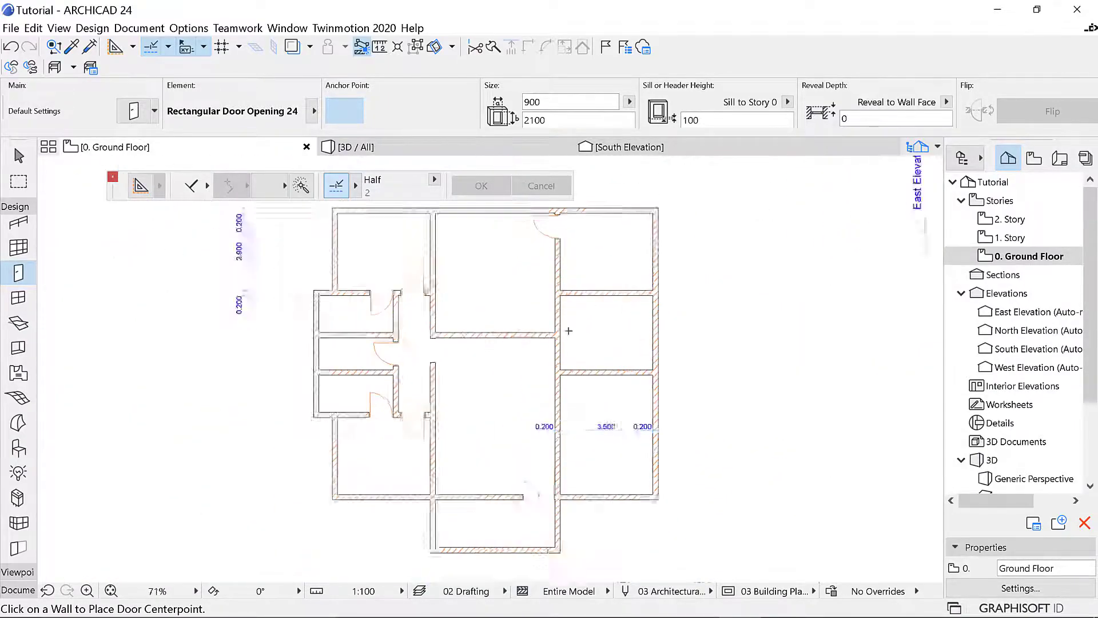
{"action": "scroll", "coordinate": [675, 359], "scroll_direction": "up", "scroll_amount": 4}
{"action": "scroll", "coordinate": [667, 351], "scroll_direction": "down", "scroll_amount": 4}
{"action": "scroll", "coordinate": [676, 372], "scroll_direction": "up", "scroll_amount": 4}
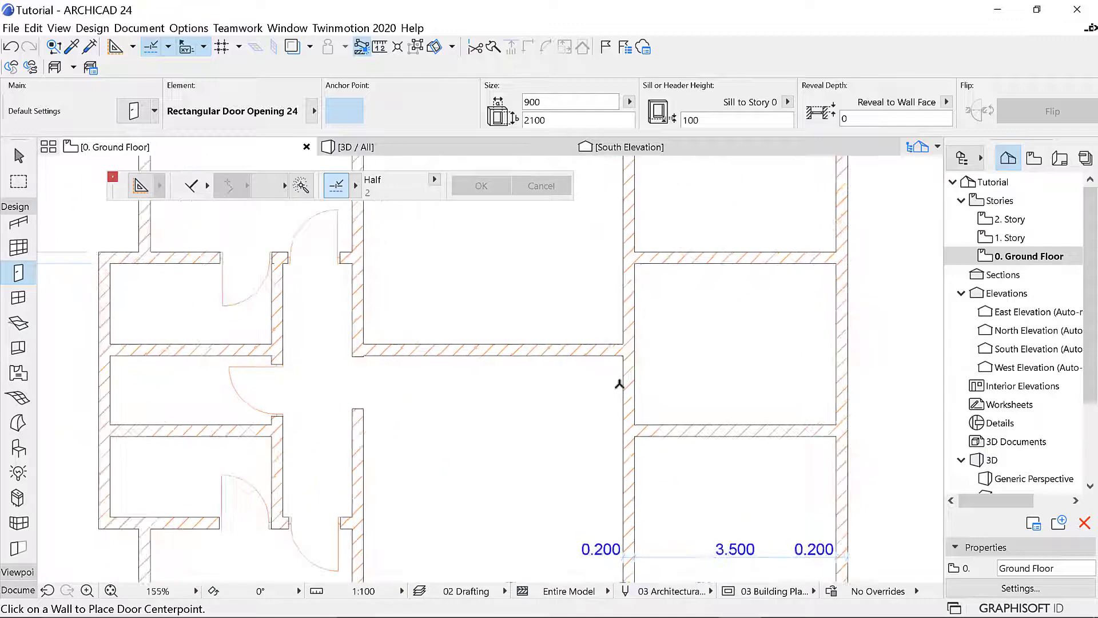
{"action": "left_click", "coordinate": [620, 394]}
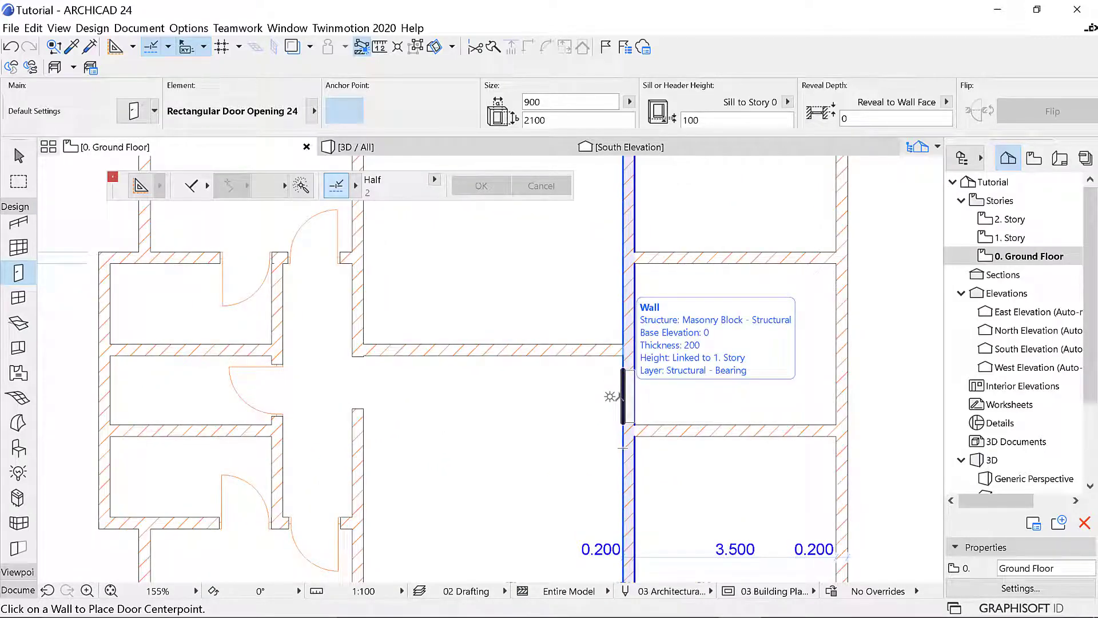
{"action": "left_click", "coordinate": [624, 397]}
{"action": "left_click", "coordinate": [670, 378]}
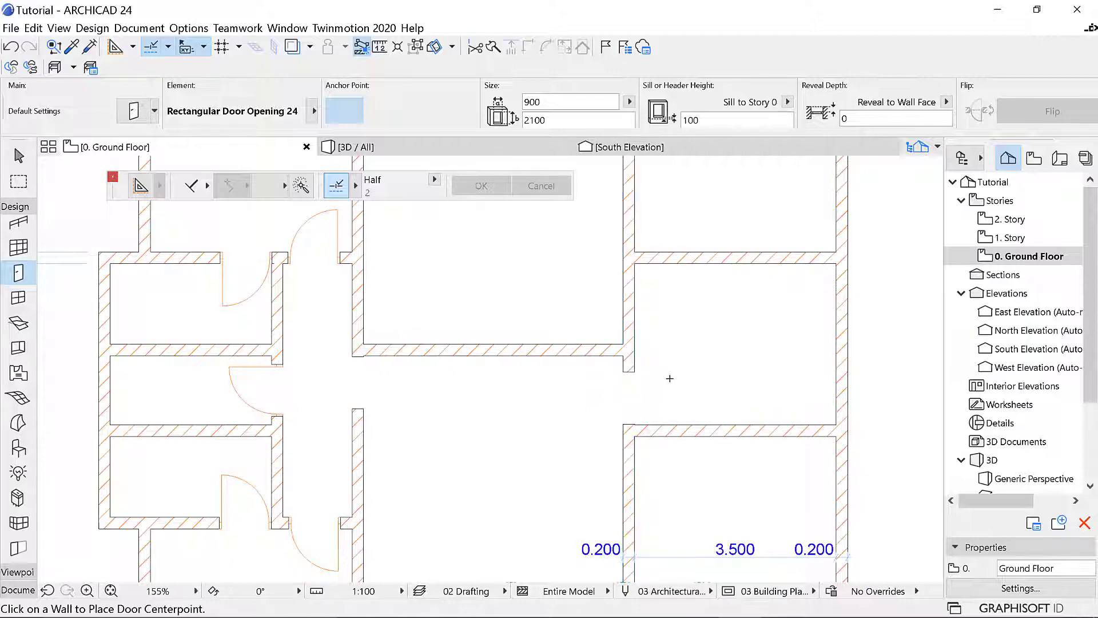
Step: Stretch the middle east room's opening northward to the inner corner at that room's north partition
{"action": "key", "text": "Escape"}
{"action": "left_click", "coordinate": [634, 370]}
{"action": "left_click", "coordinate": [633, 372]}
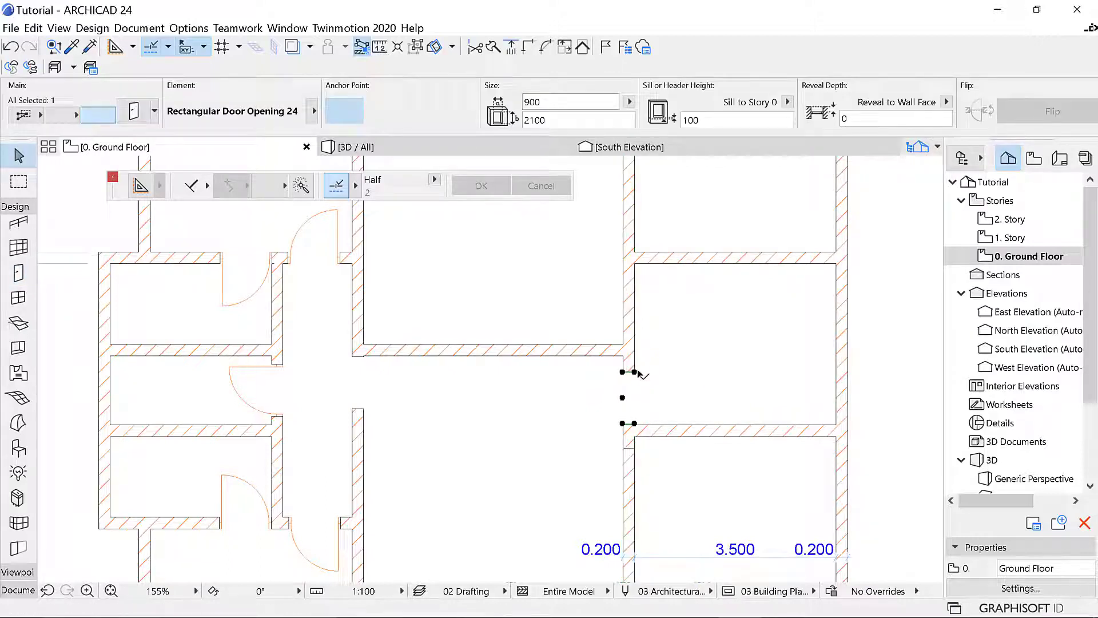
{"action": "left_click", "coordinate": [634, 372]}
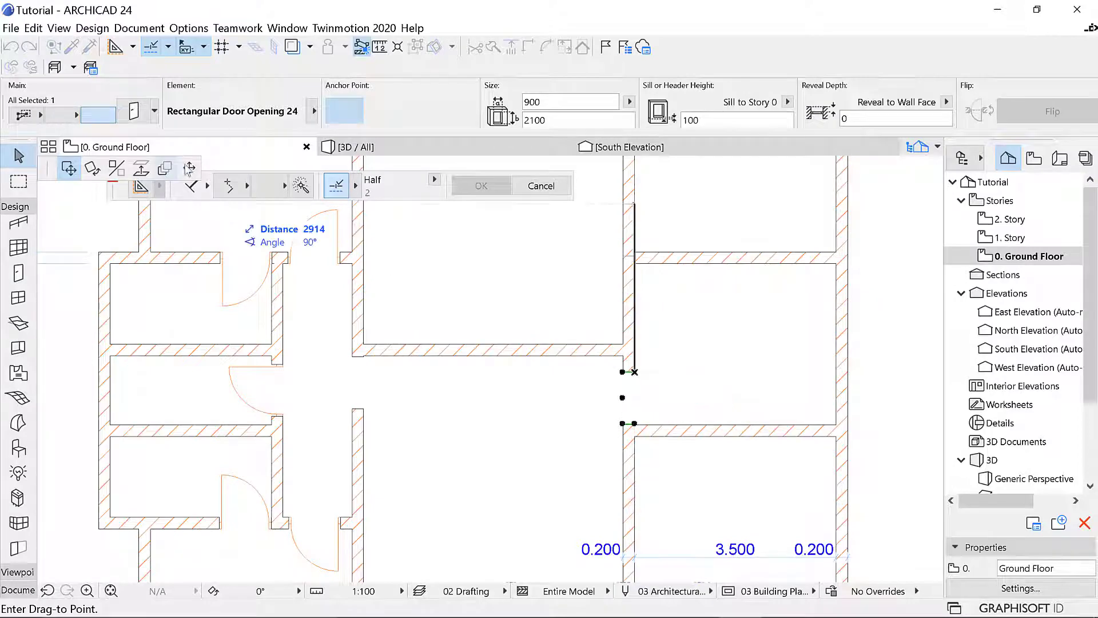
{"action": "left_click", "coordinate": [189, 167]}
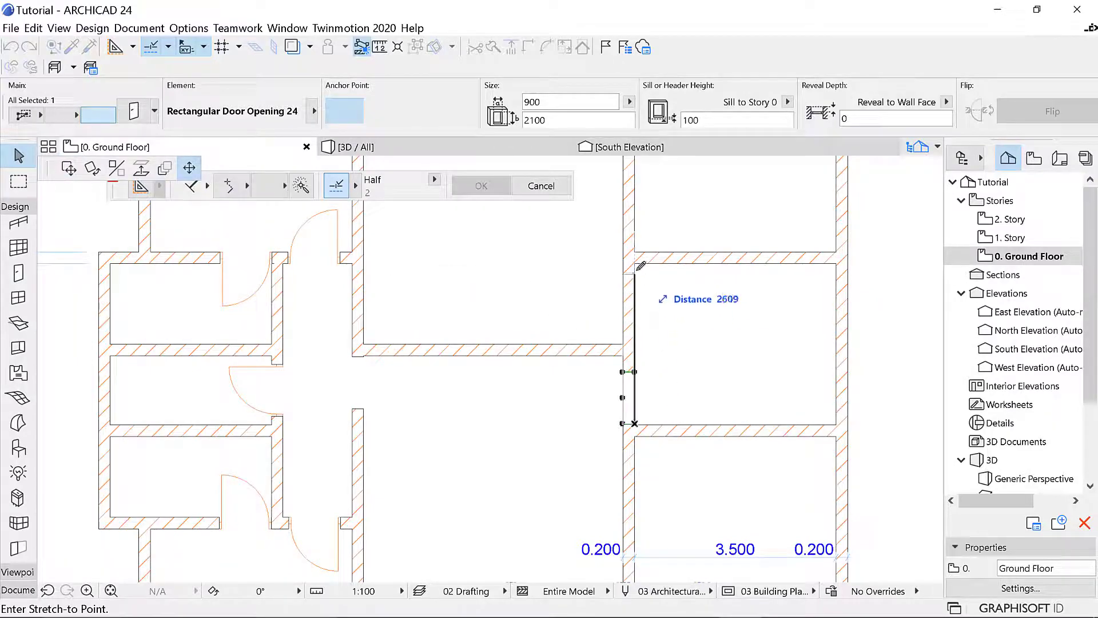
{"action": "left_click", "coordinate": [635, 264]}
{"action": "key", "text": "Escape"}
Step: Delete the horizontal partition wall between the north and south central rooms
{"action": "scroll", "coordinate": [754, 376], "scroll_direction": "down", "scroll_amount": 4}
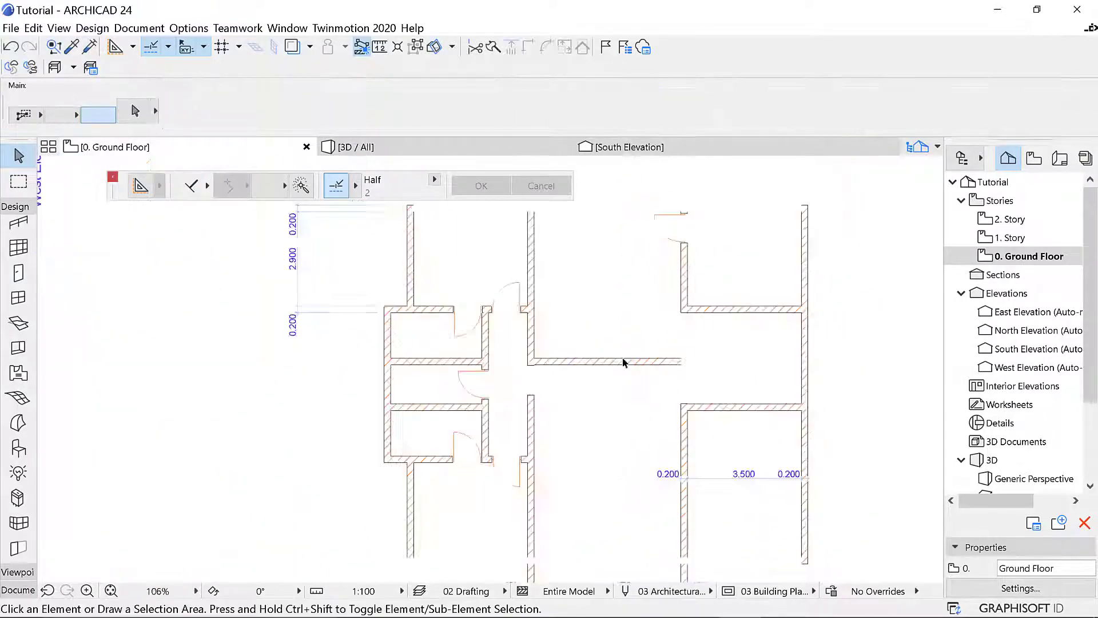
{"action": "left_click", "coordinate": [667, 365]}
{"action": "scroll", "coordinate": [667, 365], "scroll_direction": "up", "scroll_amount": 2}
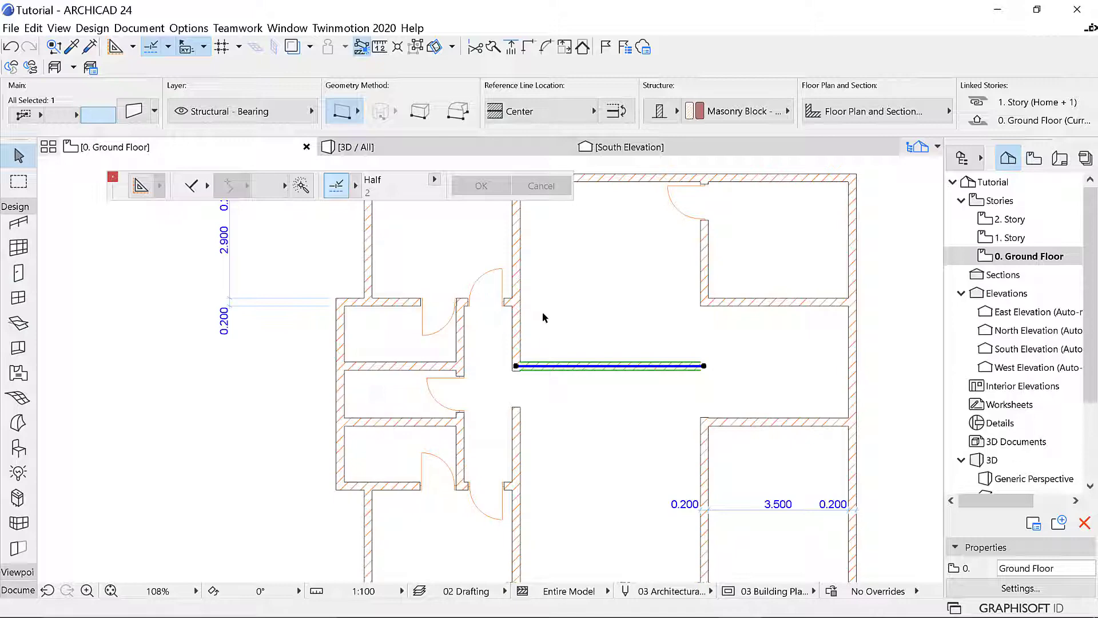
{"action": "left_click", "coordinate": [519, 354]}
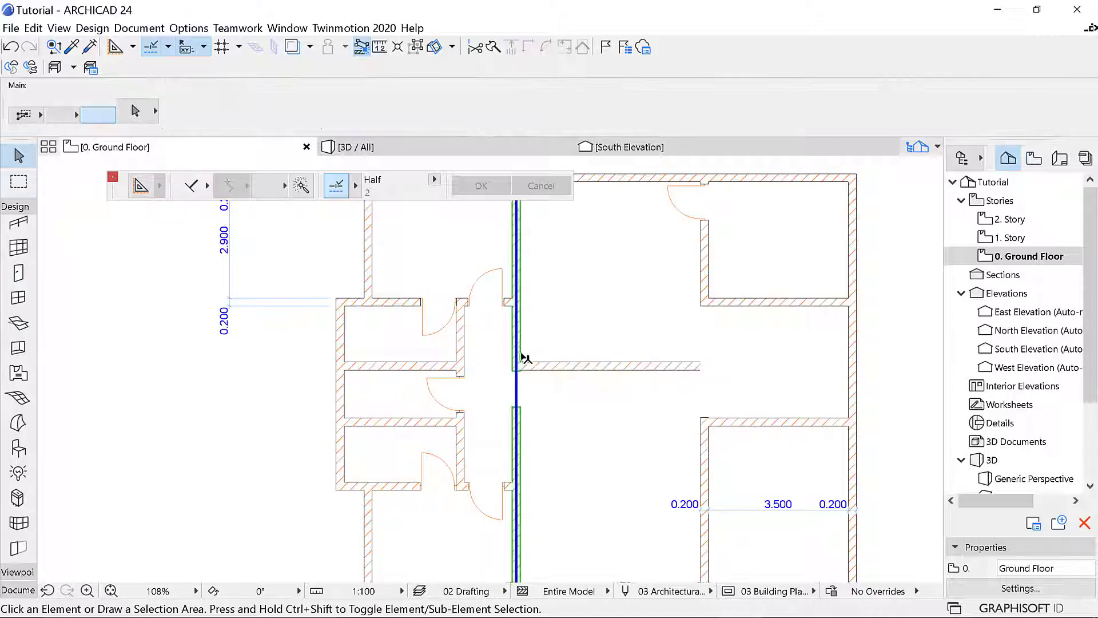
{"action": "left_click", "coordinate": [579, 370]}
{"action": "key", "text": "Delete"}
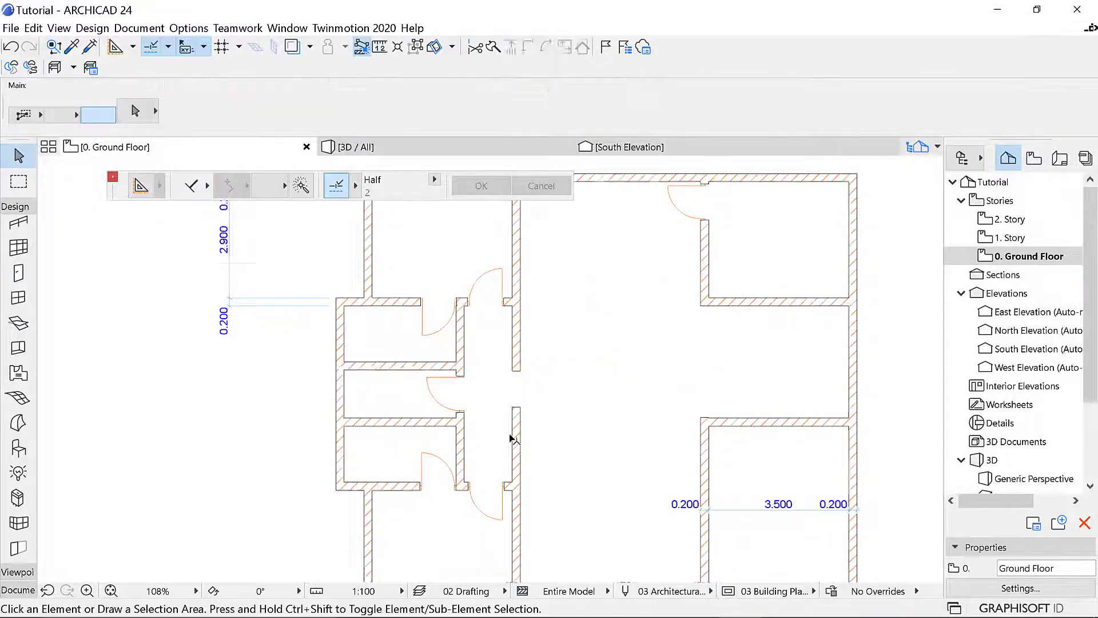
Step: Stretch the opening between the corridor and the central room southward to a width of 1200
{"action": "scroll", "coordinate": [509, 435], "scroll_direction": "up", "scroll_amount": 5}
{"action": "left_click", "coordinate": [538, 369]}
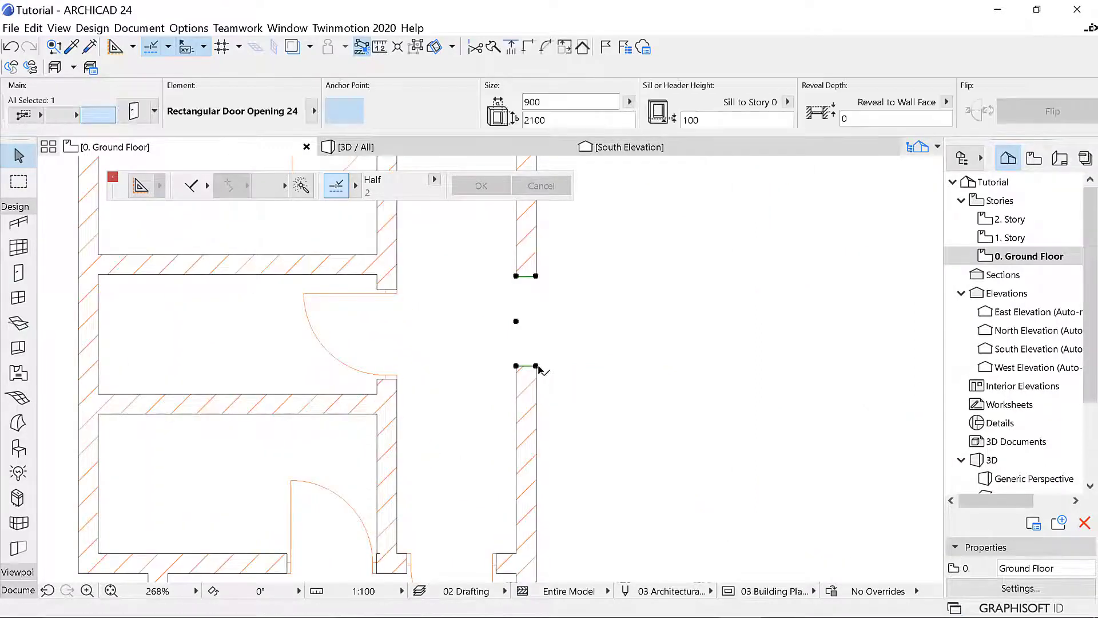
{"action": "left_click", "coordinate": [536, 366]}
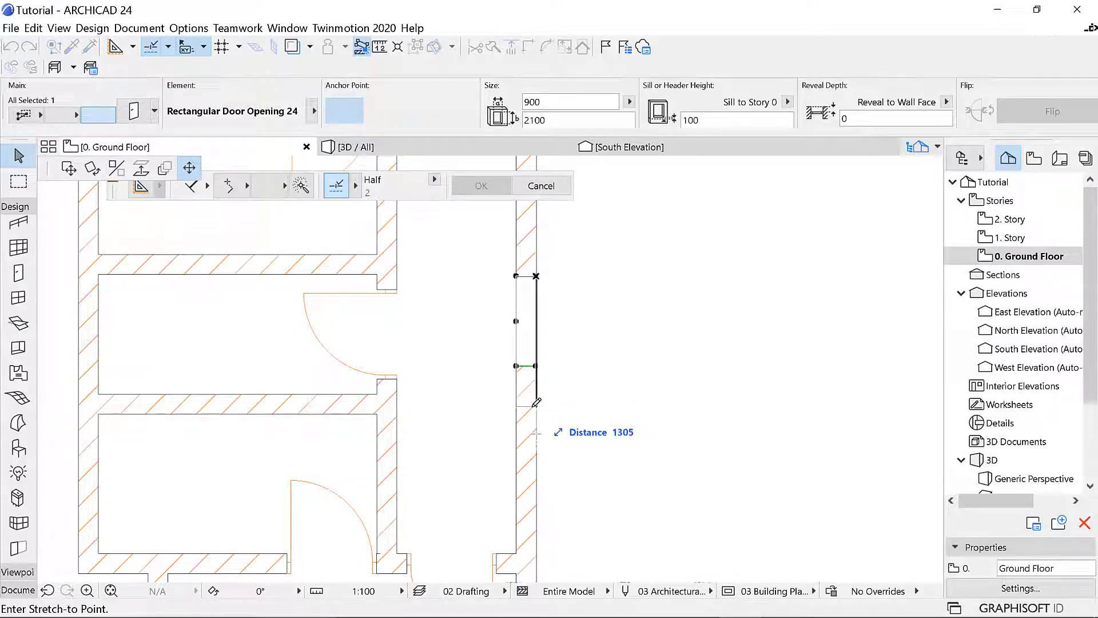
{"action": "type", "text": "1200"}
{"action": "key", "text": "Return"}
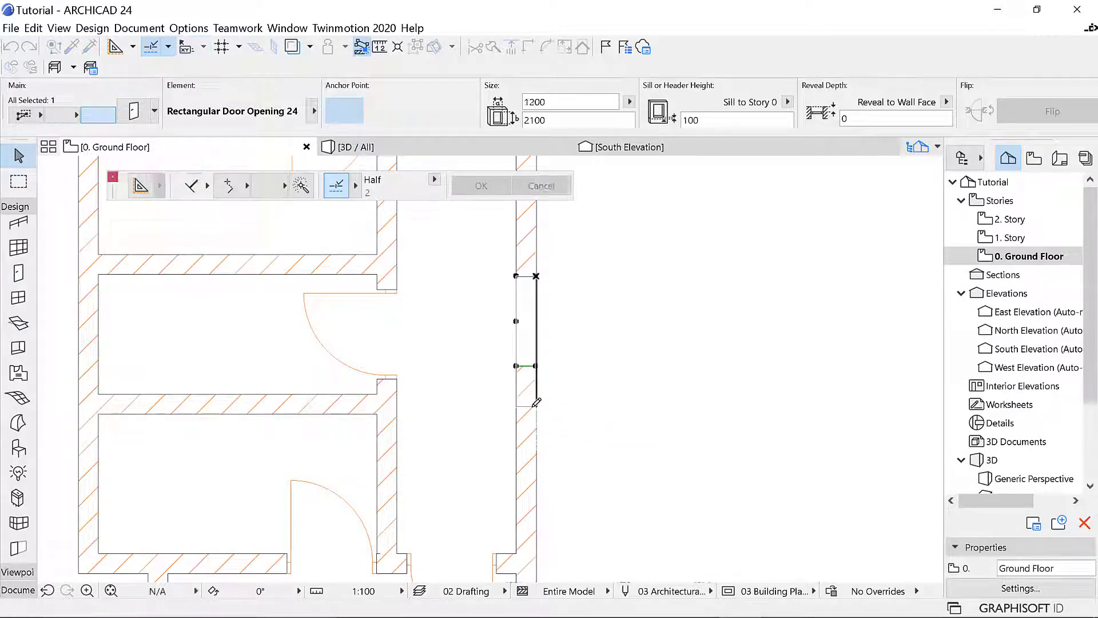
{"action": "key", "text": "Escape"}
{"action": "scroll", "coordinate": [544, 361], "scroll_direction": "down", "scroll_amount": 6}
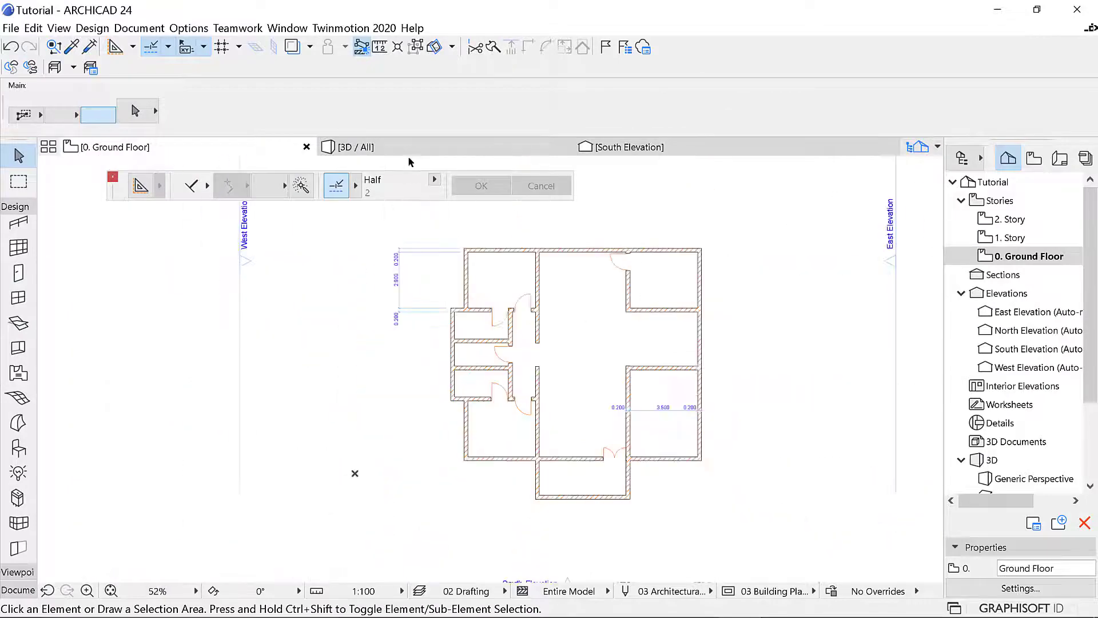
{"action": "scroll", "coordinate": [646, 314], "scroll_direction": "up", "scroll_amount": 2}
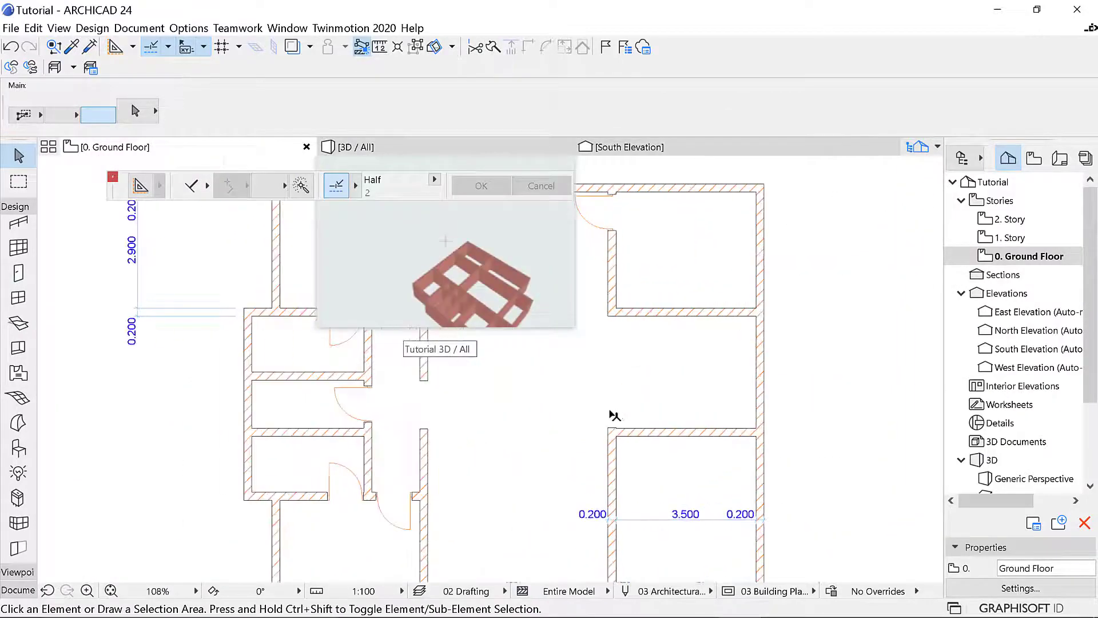
{"action": "scroll", "coordinate": [633, 398], "scroll_direction": "down", "scroll_amount": 2}
{"action": "scroll", "coordinate": [518, 392], "scroll_direction": "up", "scroll_amount": 1}
{"action": "scroll", "coordinate": [518, 396], "scroll_direction": "up", "scroll_amount": 2}
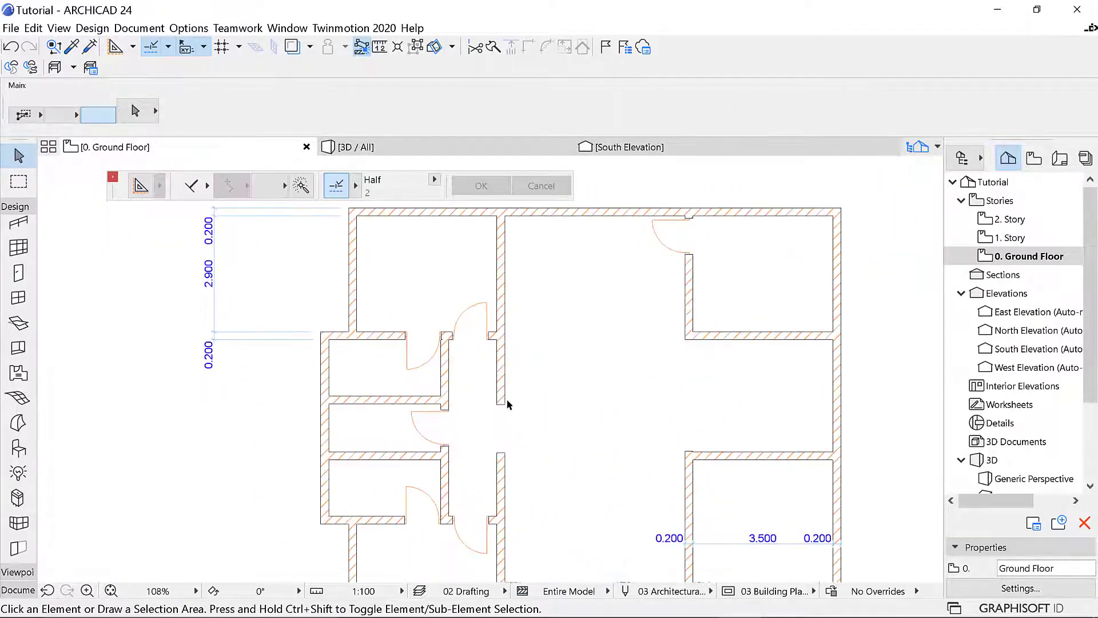
{"action": "scroll", "coordinate": [611, 331], "scroll_direction": "down", "scroll_amount": 3}
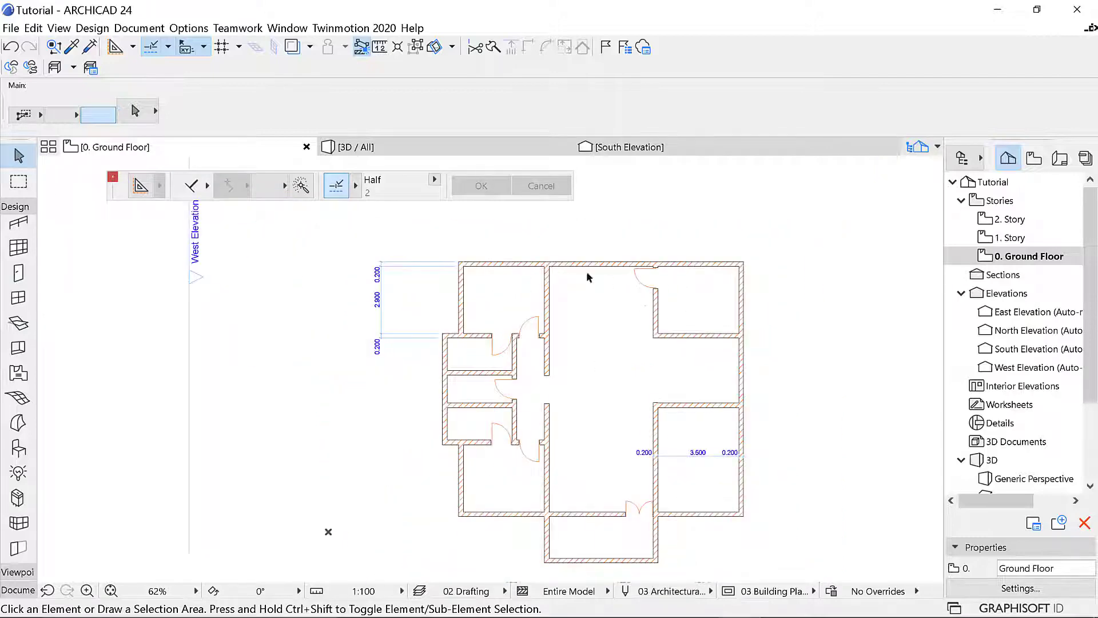
{"action": "scroll", "coordinate": [592, 309], "scroll_direction": "up", "scroll_amount": 1}
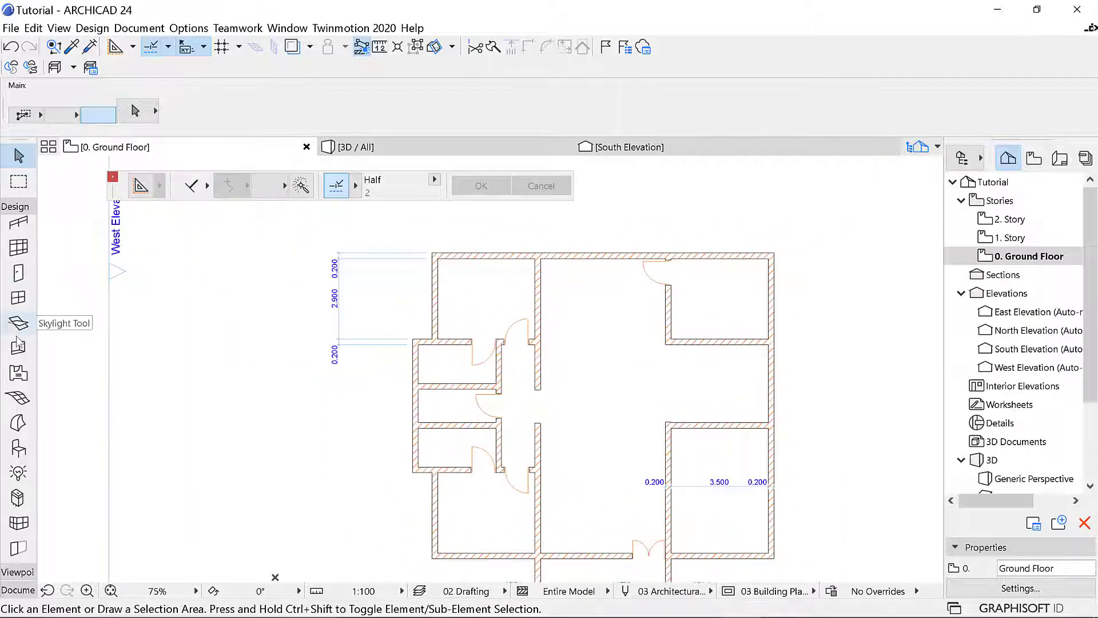
{"action": "scroll", "coordinate": [17, 320], "scroll_direction": "up", "scroll_amount": 5}
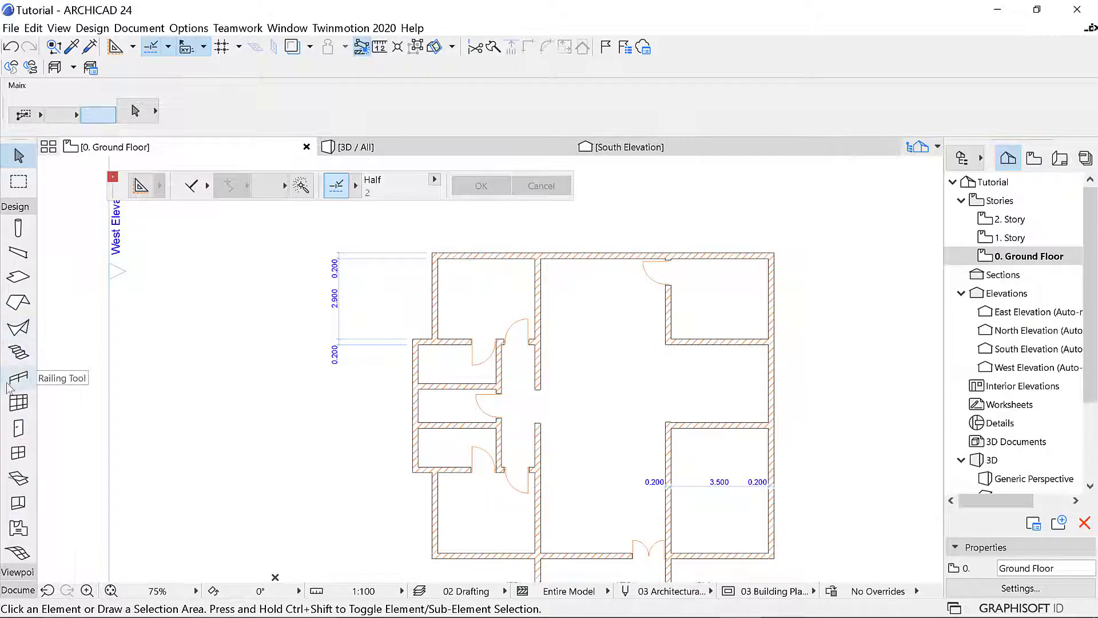
Step: Open the default settings of the Window tool and search the library for "window"
{"action": "scroll", "coordinate": [17, 344], "scroll_direction": "down", "scroll_amount": 6}
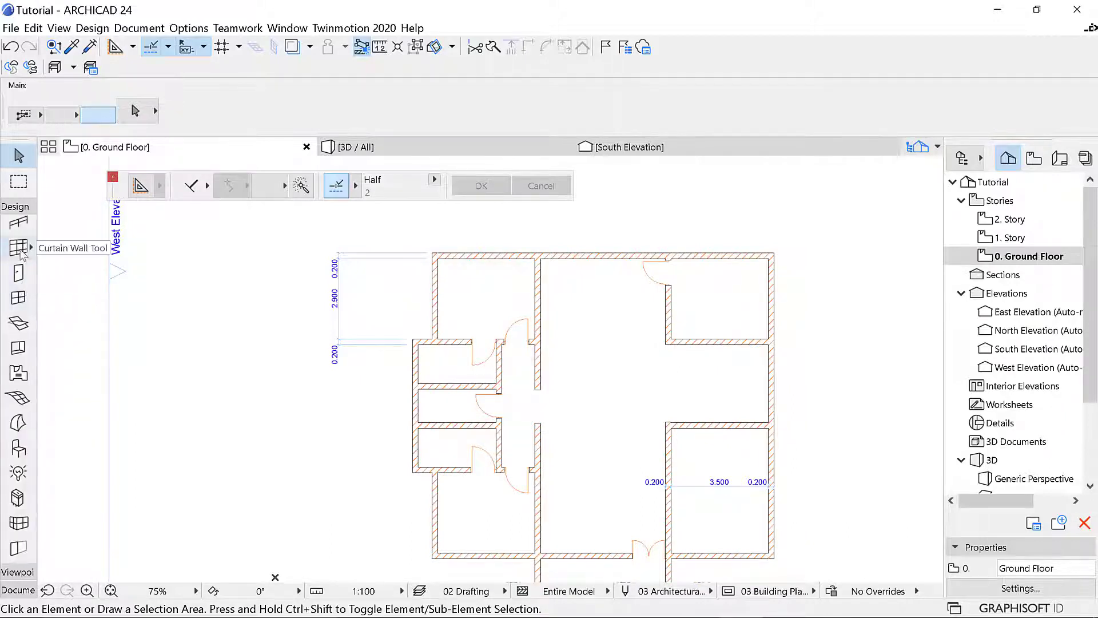
{"action": "left_click", "coordinate": [20, 300]}
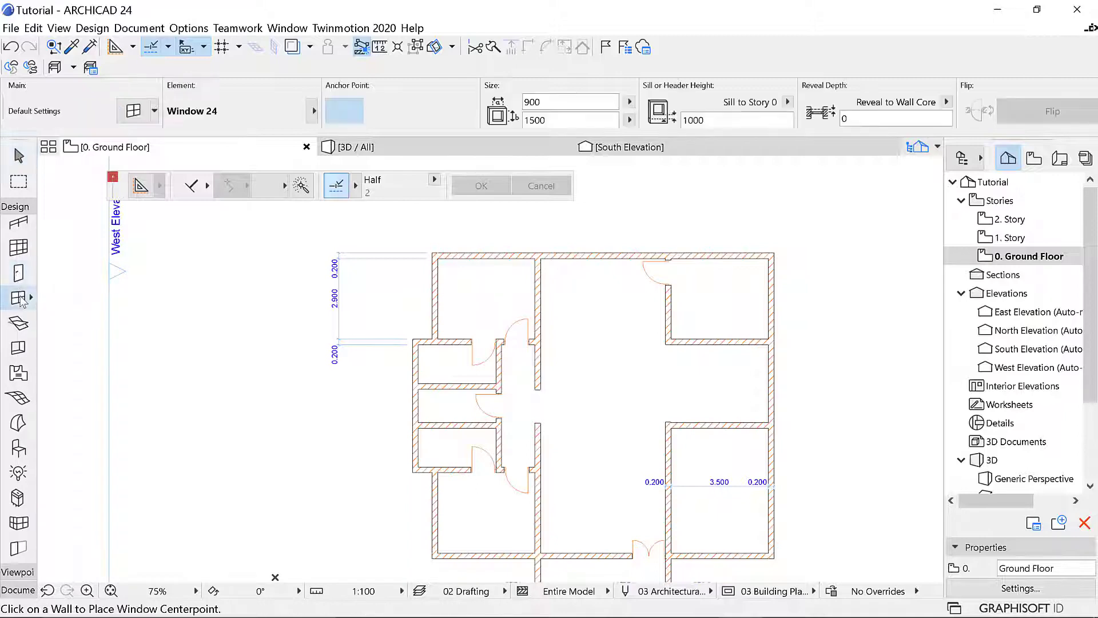
{"action": "double_click", "coordinate": [21, 299]}
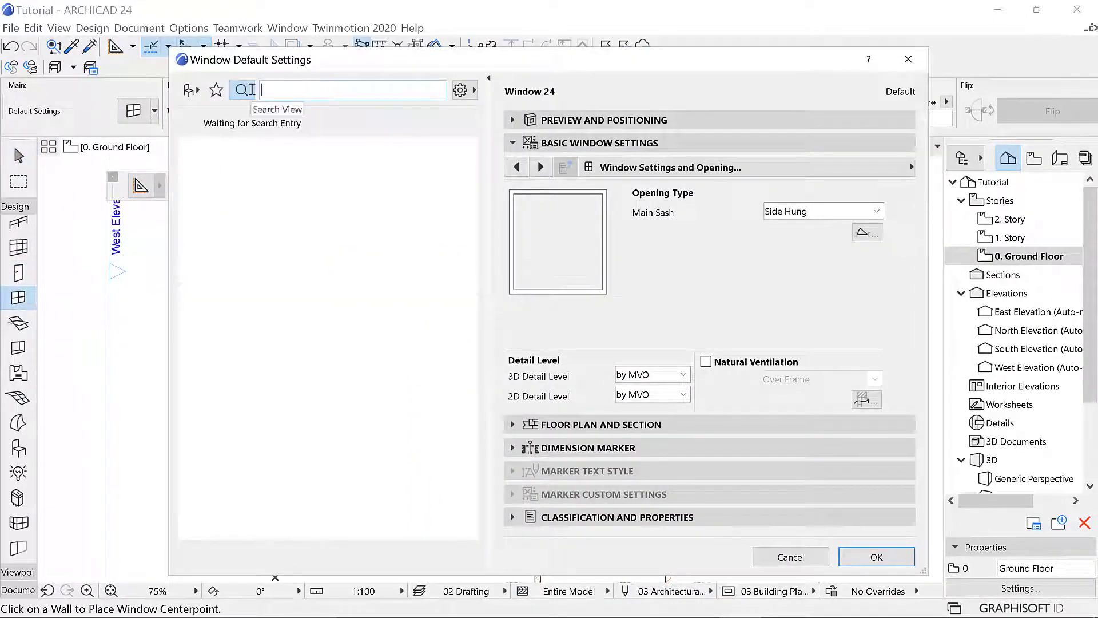
{"action": "type", "text": "window"}
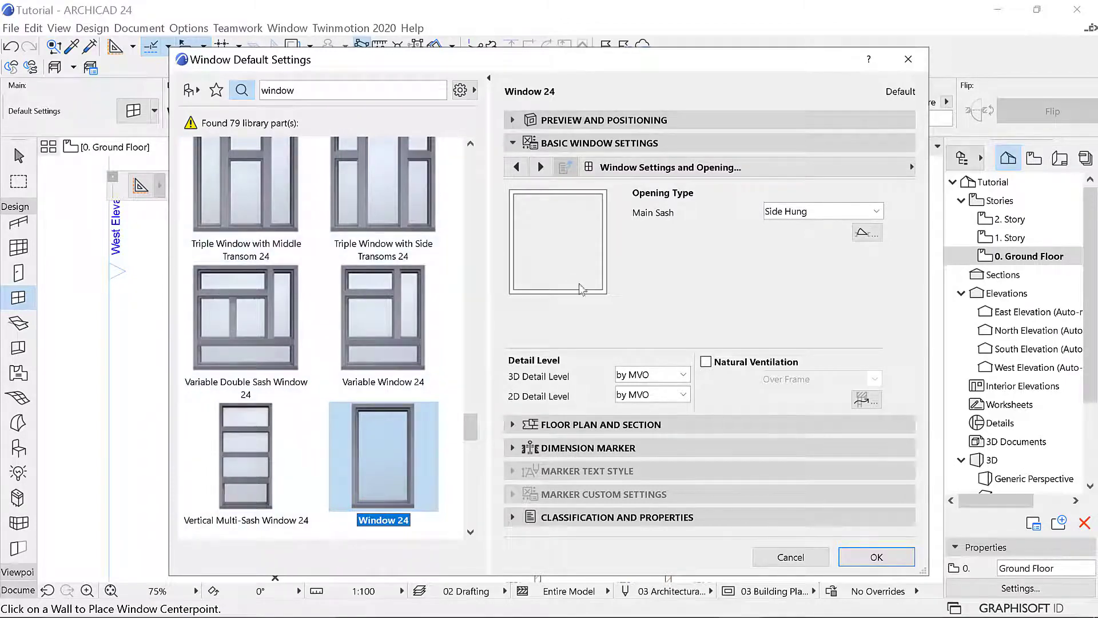
Step: Examine Window 24's nominal size, shape, opening type, and frame and sash settings
{"action": "left_click", "coordinate": [524, 170]}
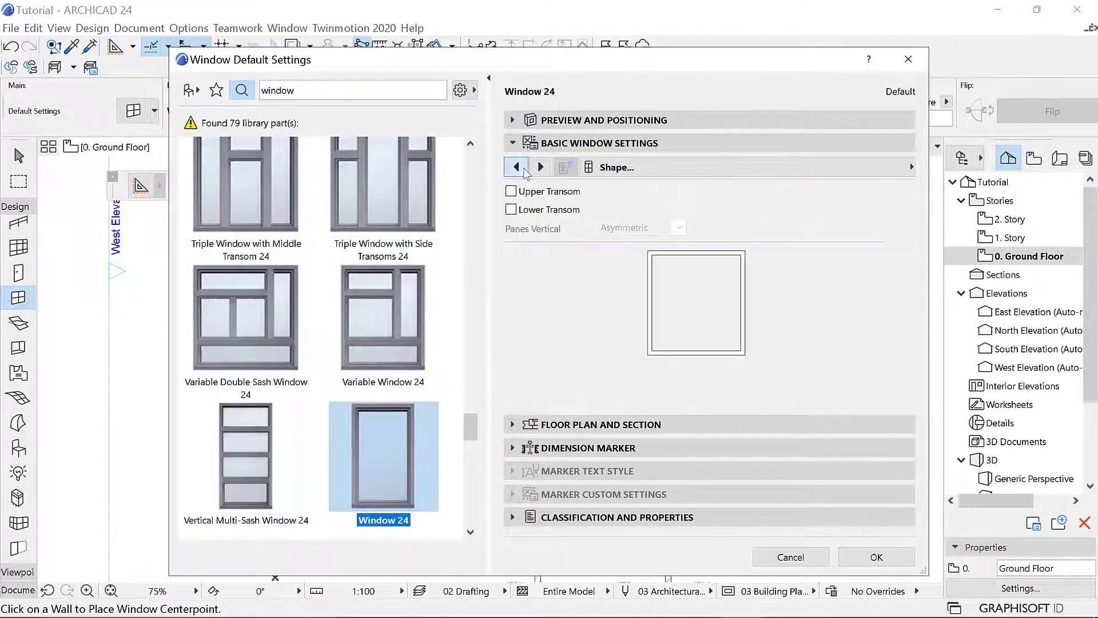
{"action": "left_click", "coordinate": [524, 170]}
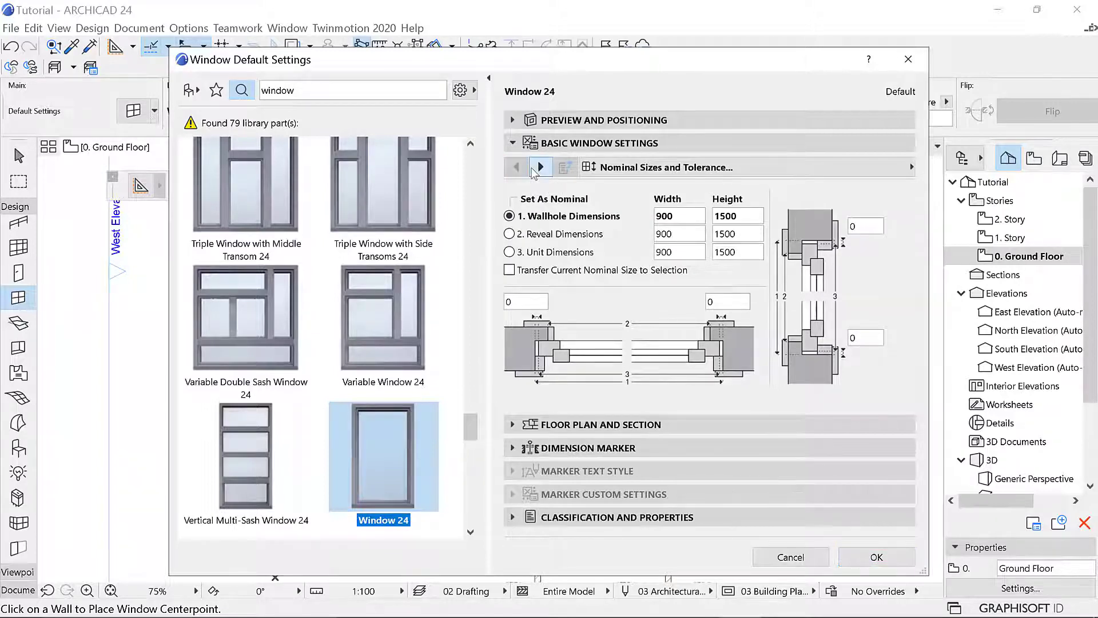
{"action": "left_click", "coordinate": [532, 172]}
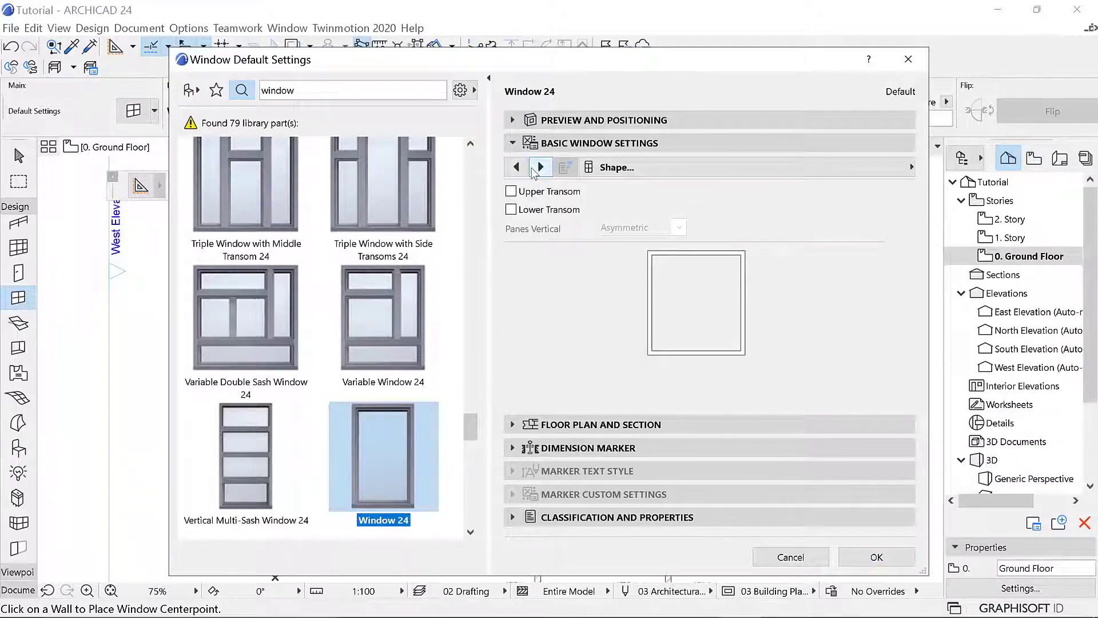
{"action": "left_click", "coordinate": [518, 170]}
{"action": "left_click", "coordinate": [540, 168]}
{"action": "left_click", "coordinate": [541, 168]}
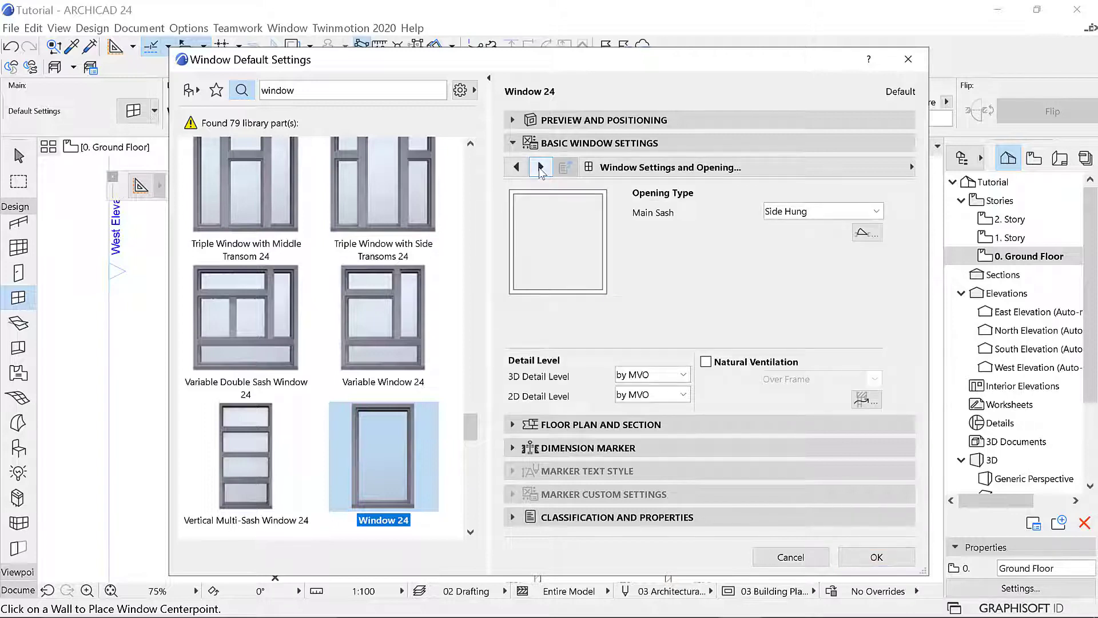
{"action": "left_click", "coordinate": [540, 167]}
{"action": "left_click", "coordinate": [540, 168]}
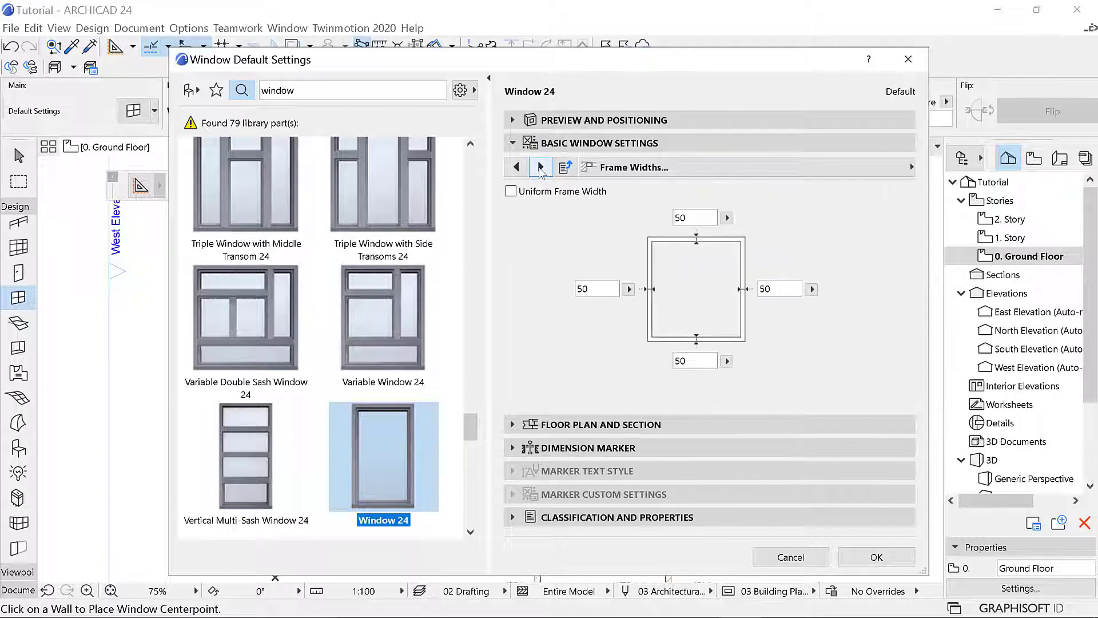
{"action": "left_click", "coordinate": [517, 167]}
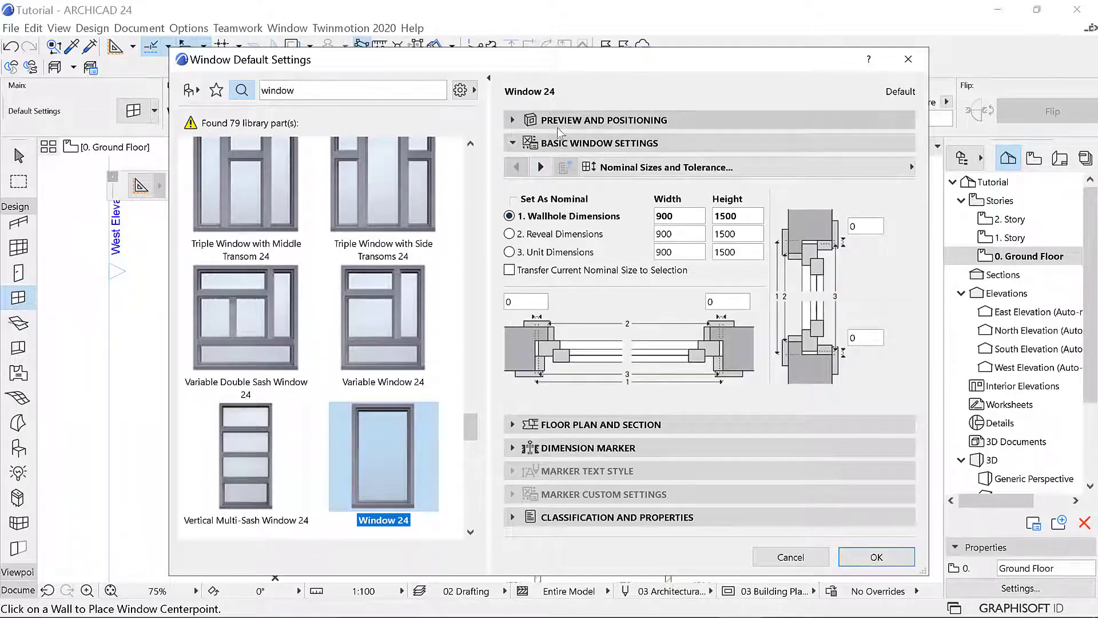
{"action": "left_click", "coordinate": [540, 167]}
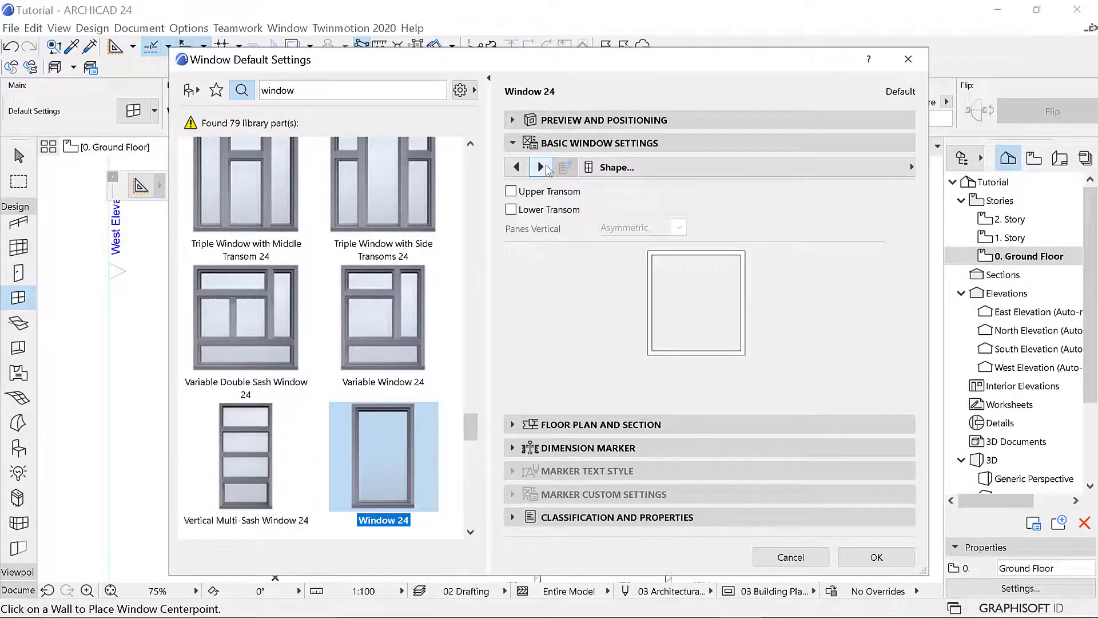
{"action": "left_click", "coordinate": [540, 167]}
{"action": "left_click", "coordinate": [543, 168]}
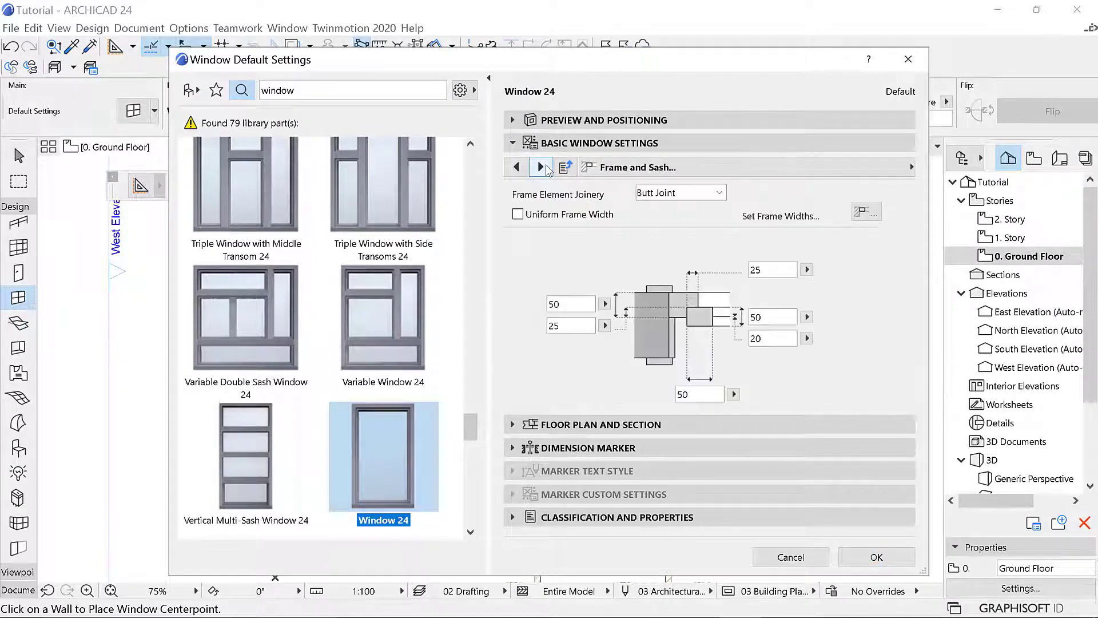
{"action": "left_click", "coordinate": [540, 167]}
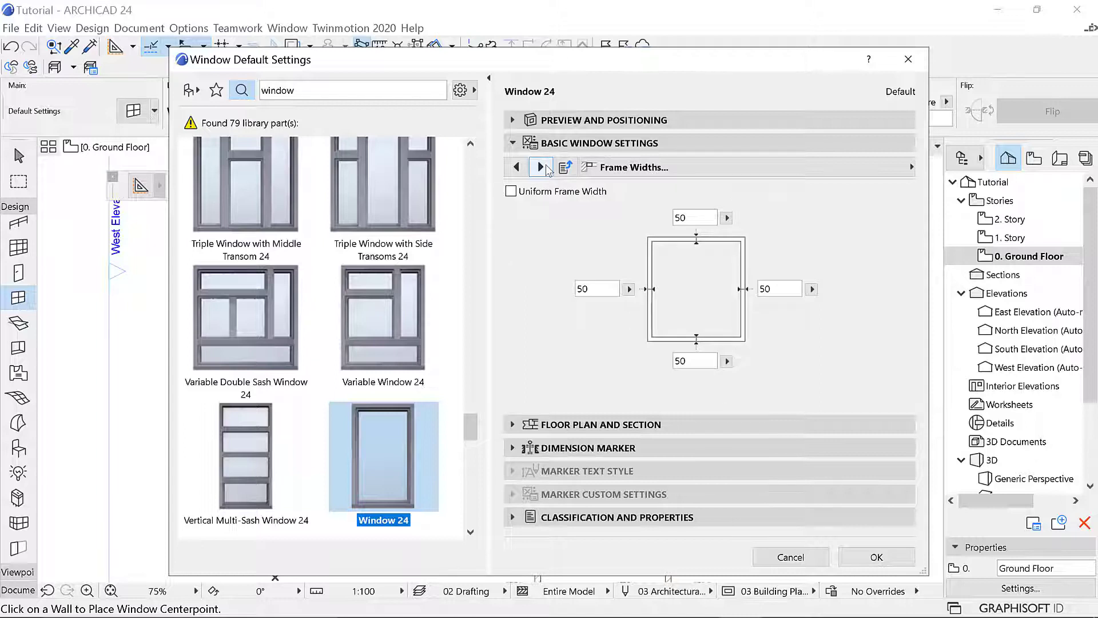
Step: Give Window 24 an H-V Grid sash with the grid width and thickness both set to 45
{"action": "left_click", "coordinate": [540, 167]}
{"action": "left_click", "coordinate": [657, 280]}
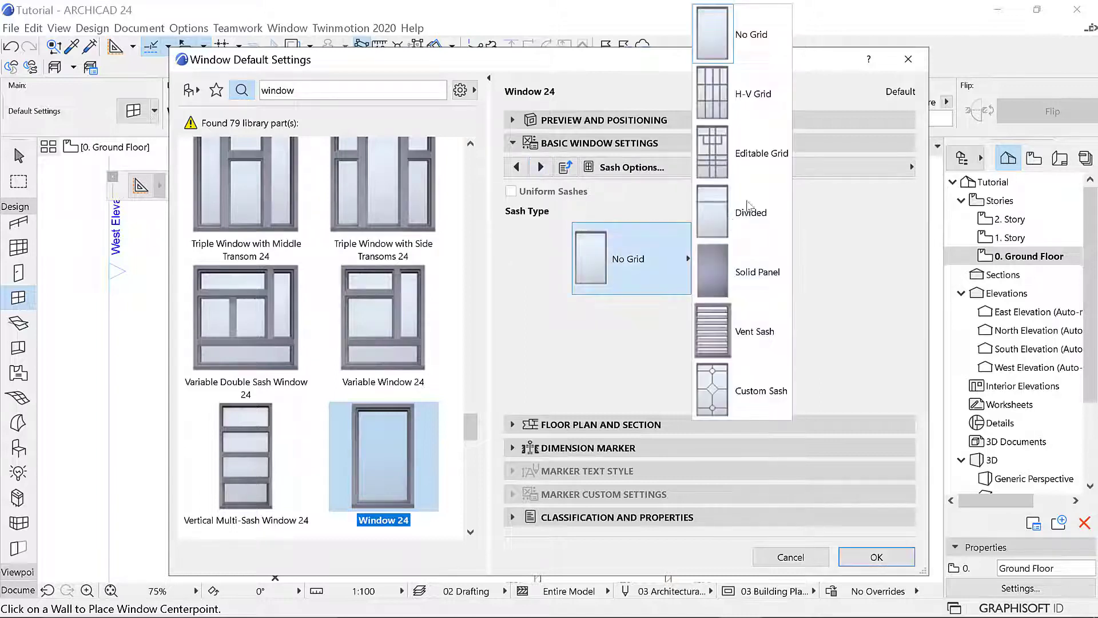
{"action": "left_click", "coordinate": [753, 108]}
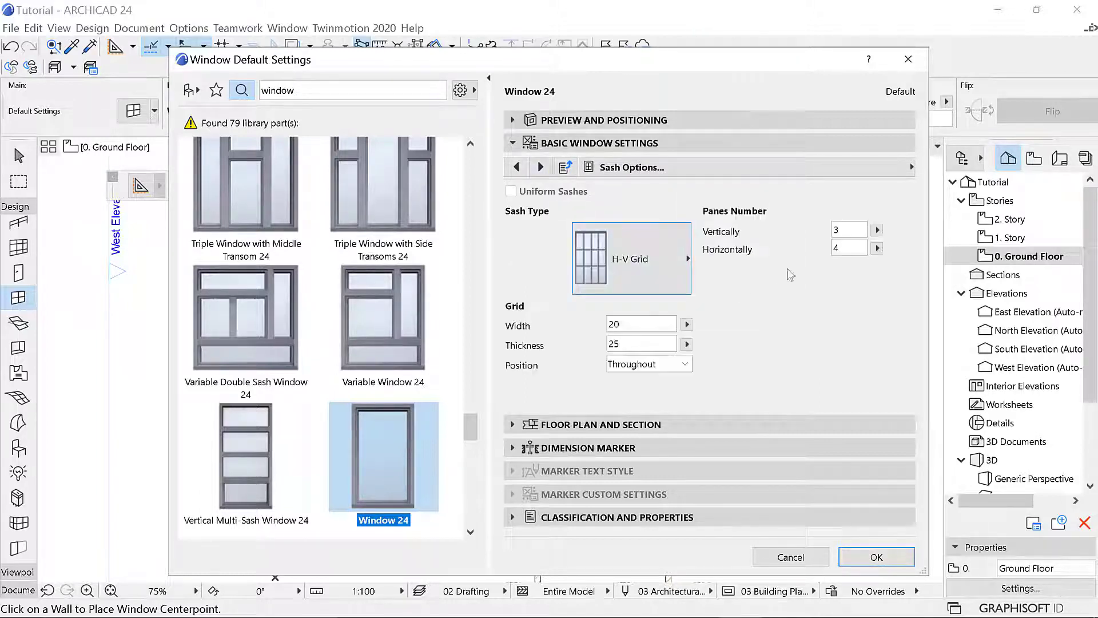
{"action": "left_click", "coordinate": [847, 230]}
{"action": "left_click_drag", "start_coordinate": [630, 323], "coordinate": [599, 324]}
{"action": "type", "text": "4"}
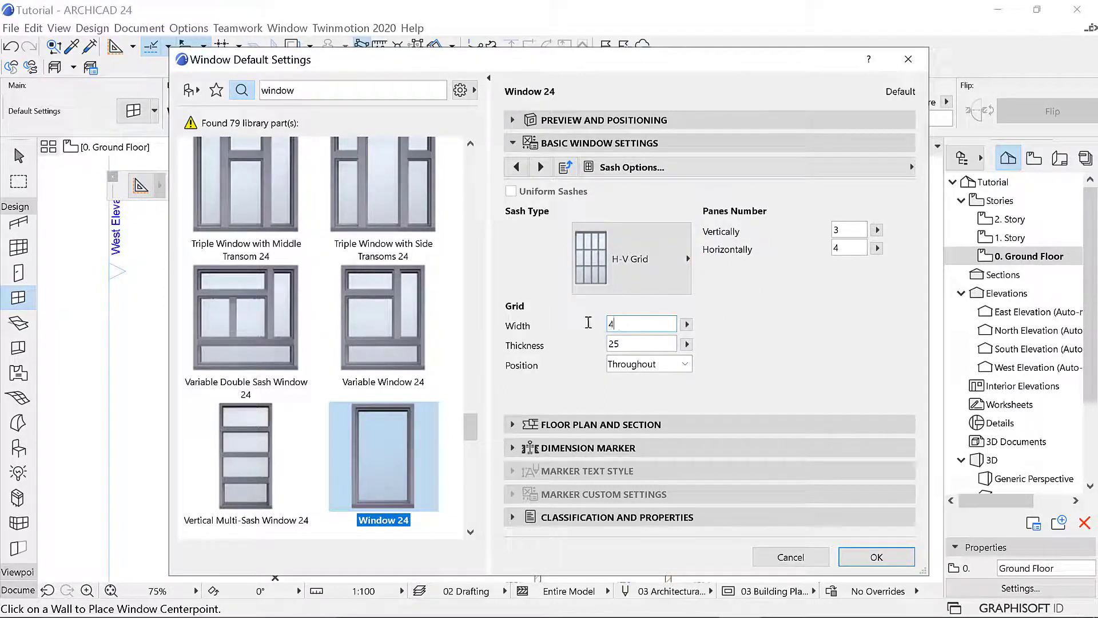
{"action": "type", "text": "5"}
{"action": "key", "text": "Tab"}
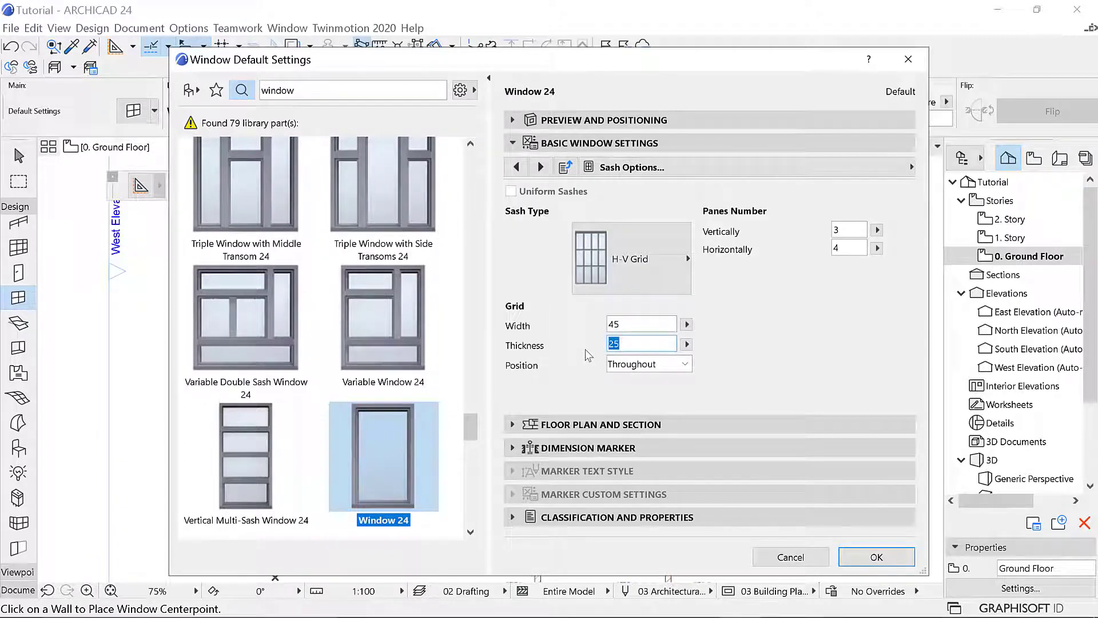
{"action": "type", "text": "45"}
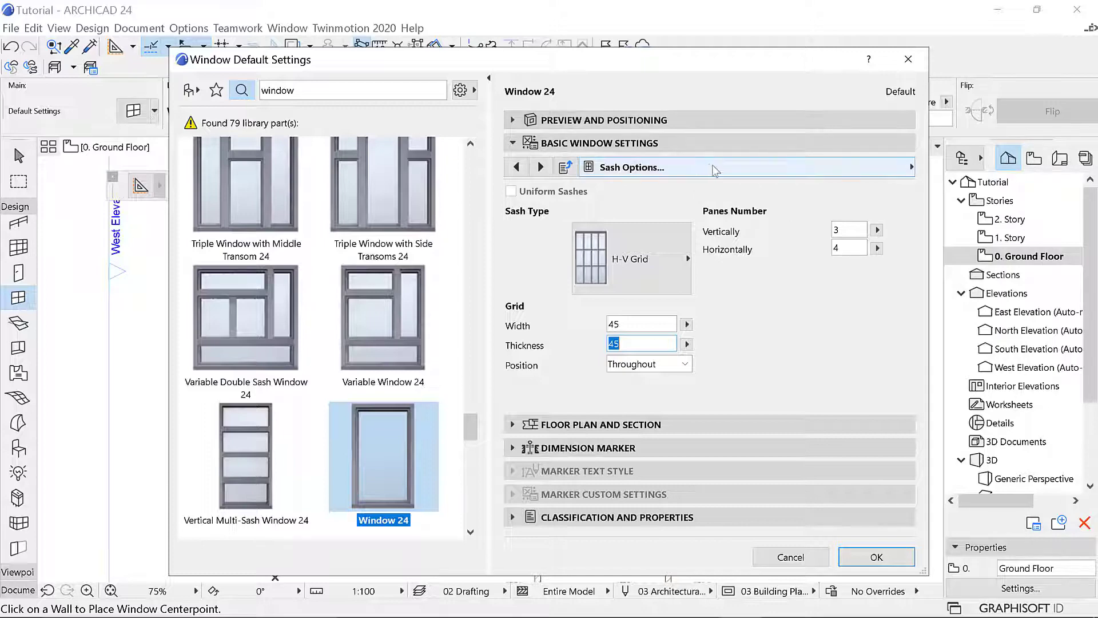
Step: Enable uniform window surfaces and set the frame, sash and grid surface to Paint - Anthracite
{"action": "left_click", "coordinate": [898, 167]}
{"action": "left_click", "coordinate": [994, 289]}
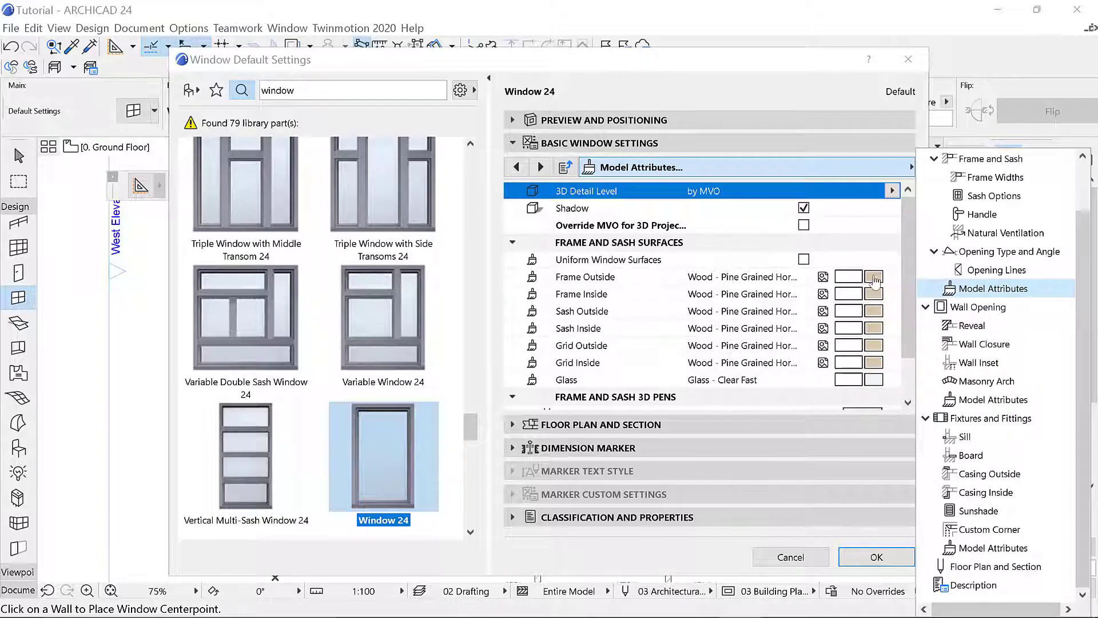
{"action": "left_click", "coordinate": [803, 263]}
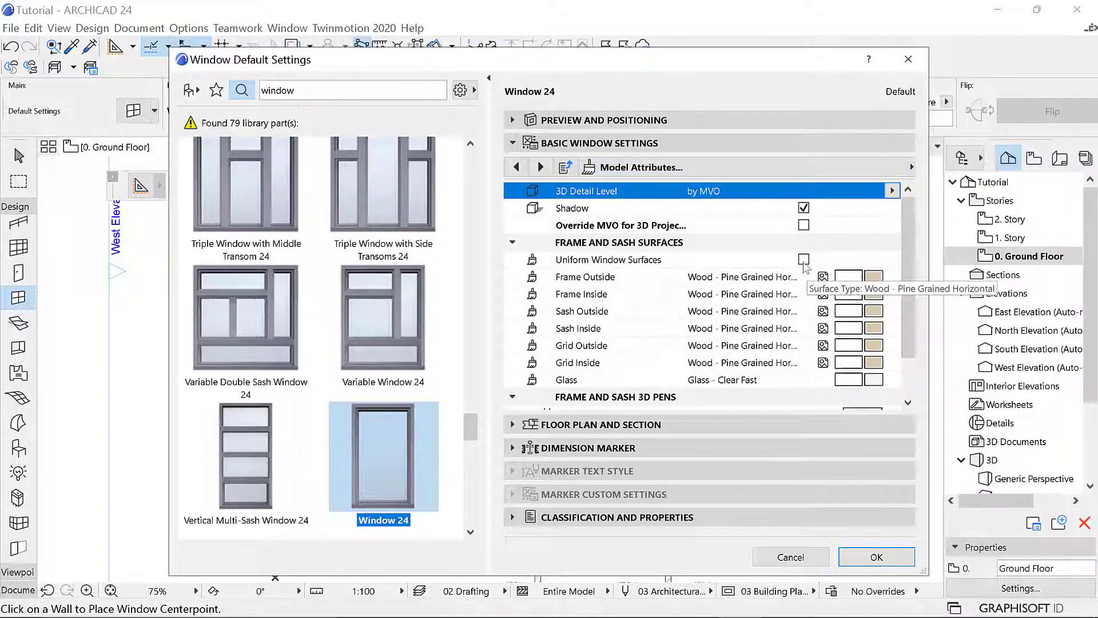
{"action": "left_click", "coordinate": [803, 259]}
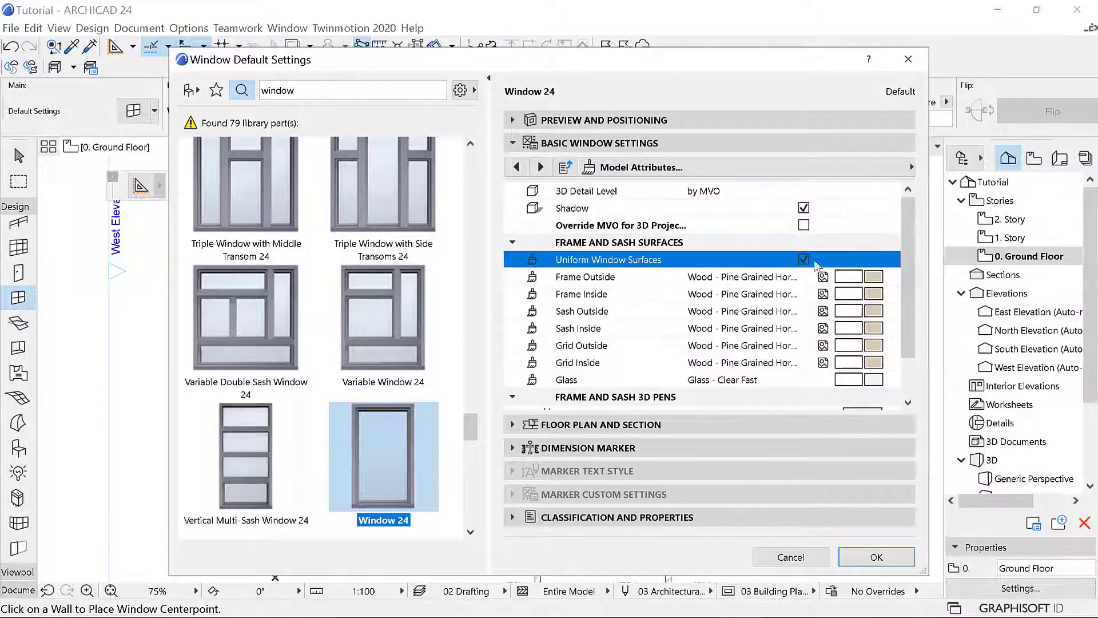
{"action": "left_click", "coordinate": [875, 278]}
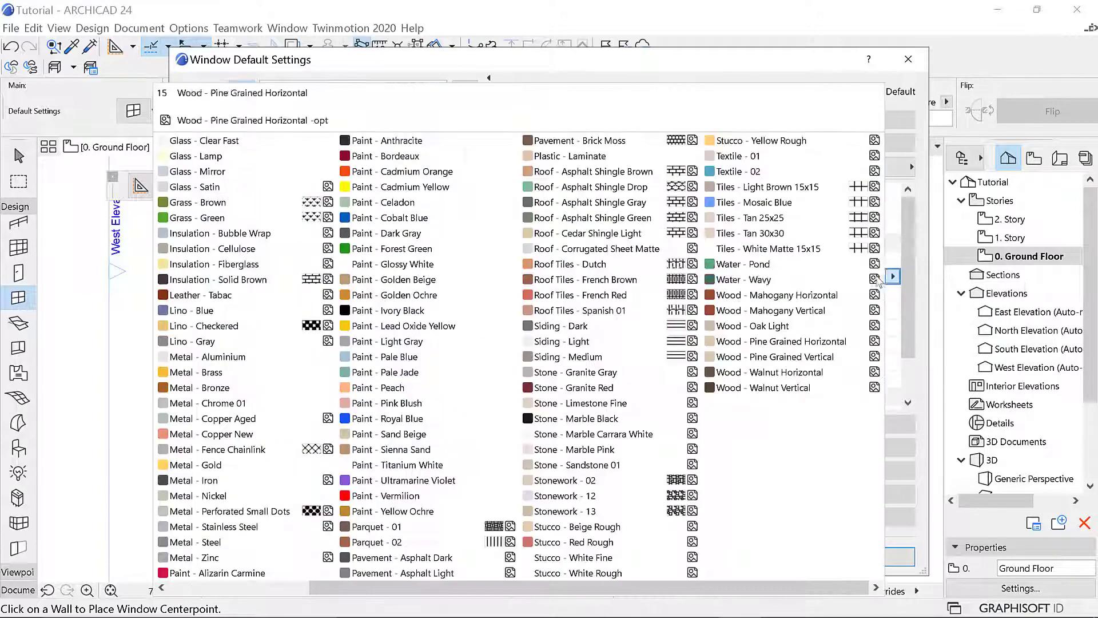
{"action": "left_click", "coordinate": [410, 146]}
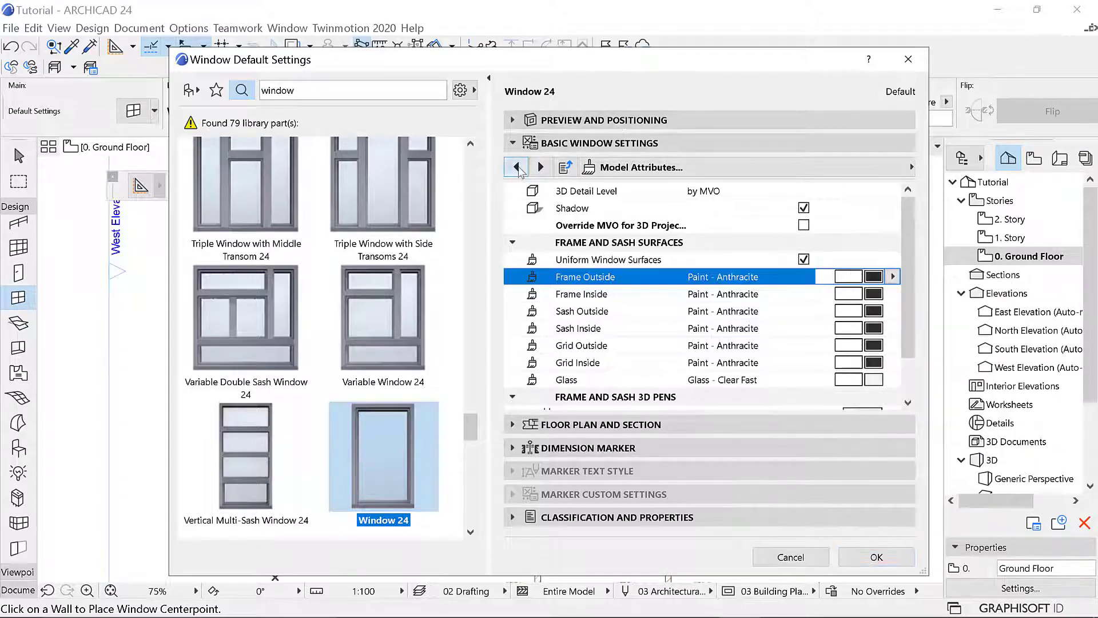
Step: Examine the window's opening angle, wall opening, reveal and wall inset settings
{"action": "left_click", "coordinate": [518, 168]}
{"action": "left_click", "coordinate": [518, 167]}
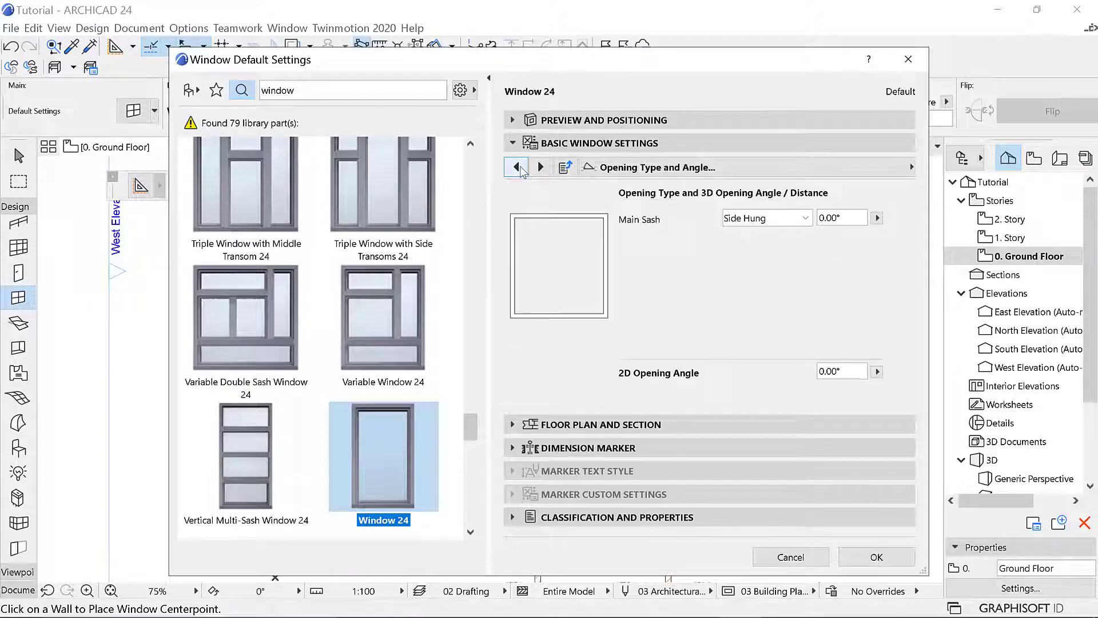
{"action": "left_click", "coordinate": [518, 167]}
{"action": "left_click", "coordinate": [535, 168]}
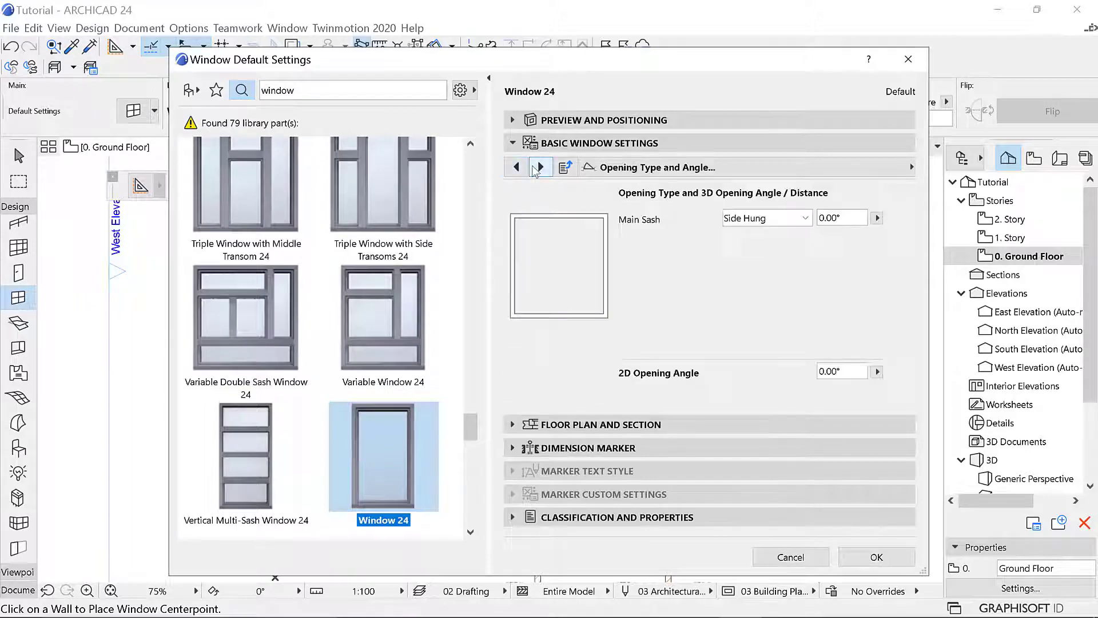
{"action": "left_click", "coordinate": [534, 169]}
{"action": "left_click", "coordinate": [535, 169]}
{"action": "left_click", "coordinate": [535, 169]}
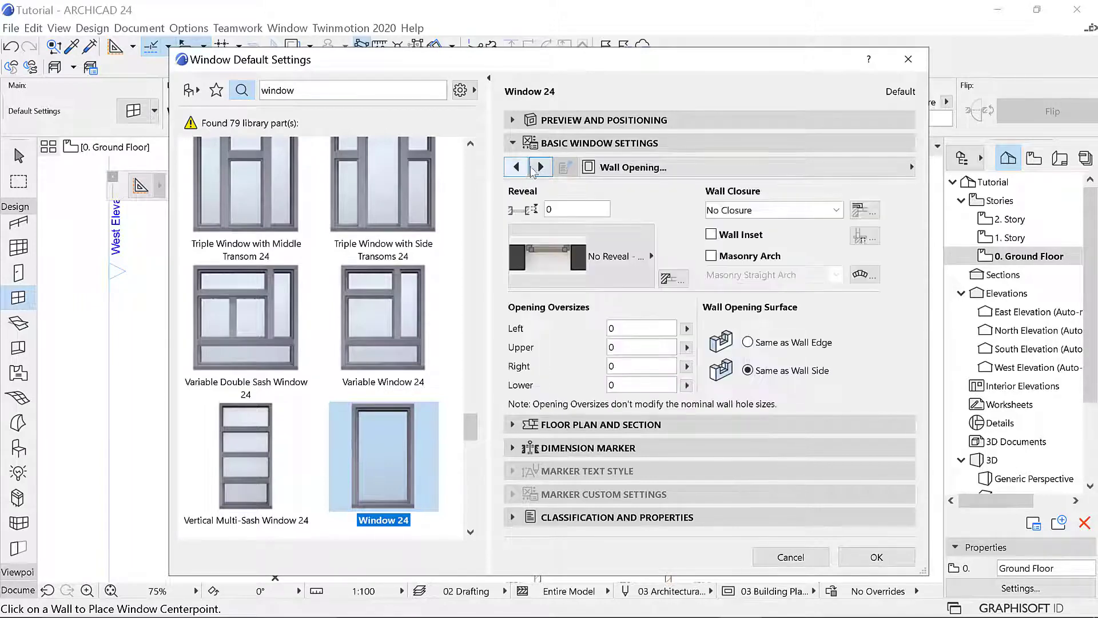
{"action": "left_click", "coordinate": [539, 169]}
{"action": "left_click", "coordinate": [539, 167]}
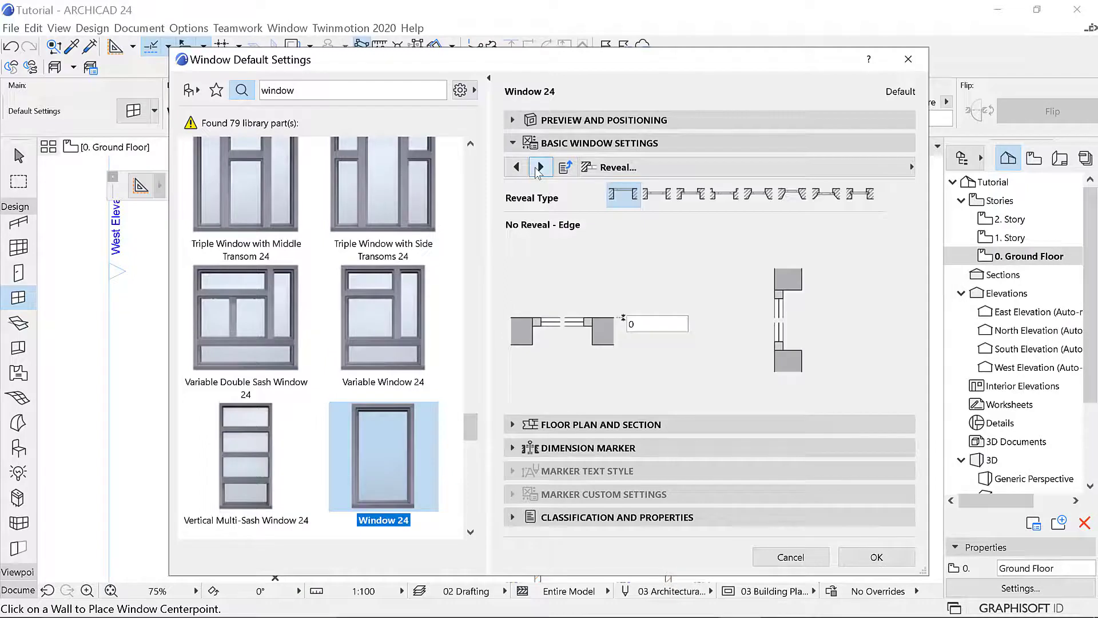
{"action": "left_click", "coordinate": [540, 167]}
{"action": "left_click", "coordinate": [540, 167]}
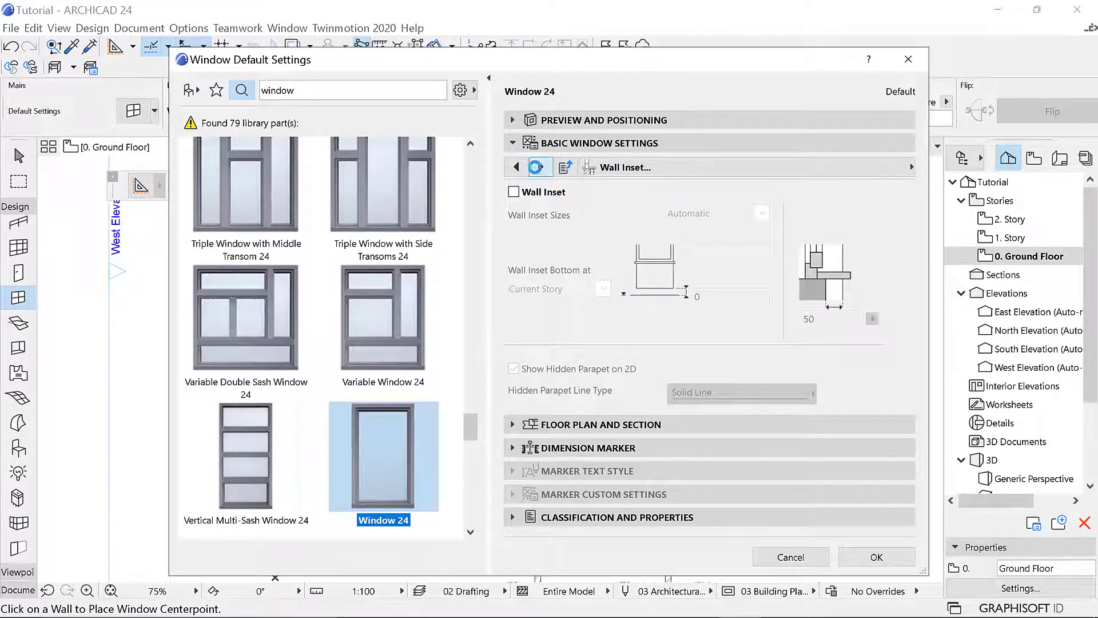
Step: Enable the outside casing in the window's fixtures and fittings
{"action": "left_click", "coordinate": [540, 167]}
{"action": "left_click", "coordinate": [539, 167]}
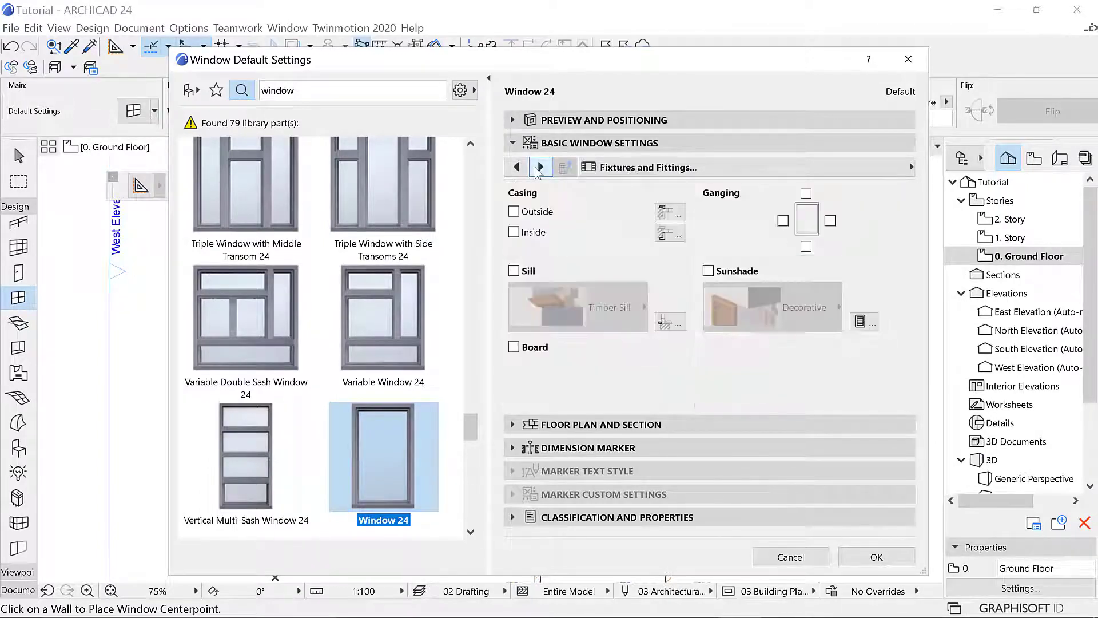
{"action": "left_click", "coordinate": [514, 211]}
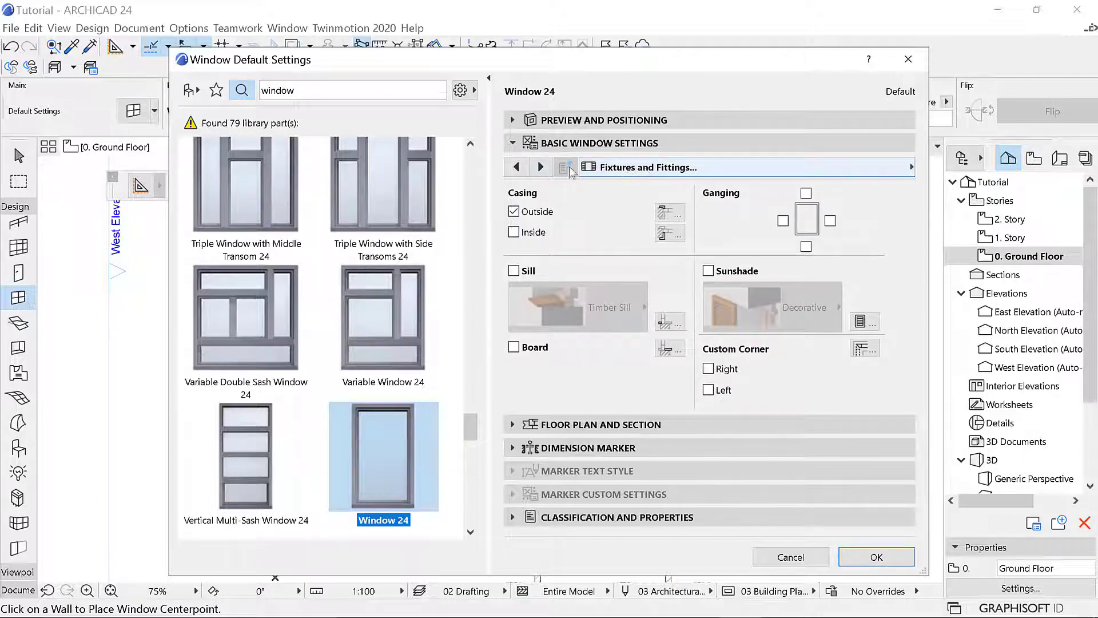
Step: Set the outside casing surface of Window 24 to Paint - Glossy White in the casing's model attributes
{"action": "left_click", "coordinate": [541, 167]}
{"action": "left_click", "coordinate": [542, 167]}
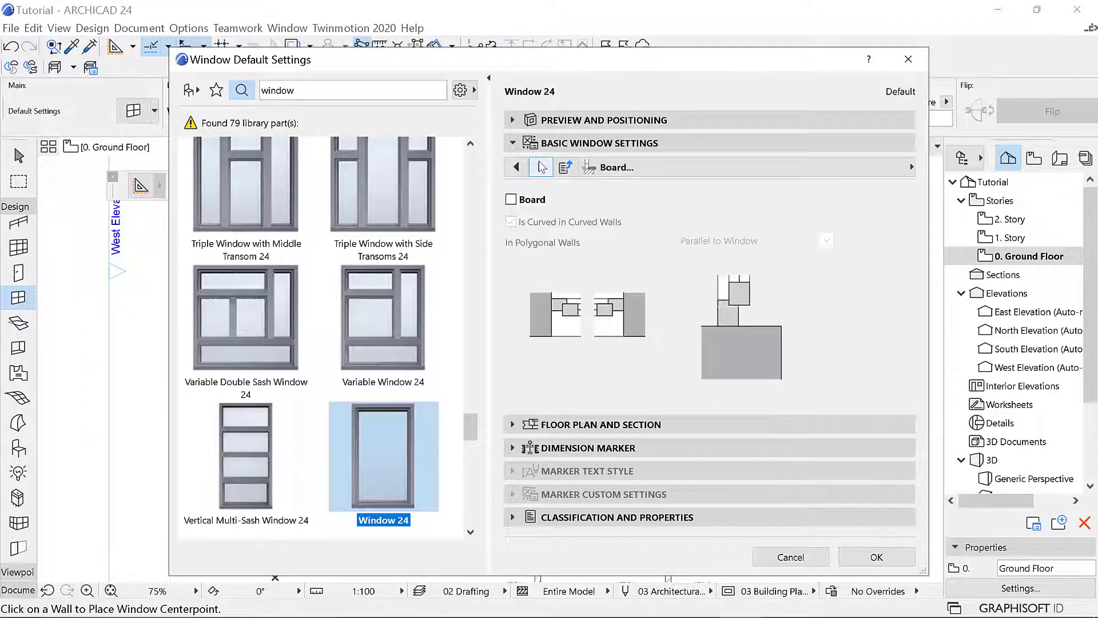
{"action": "left_click", "coordinate": [541, 167]}
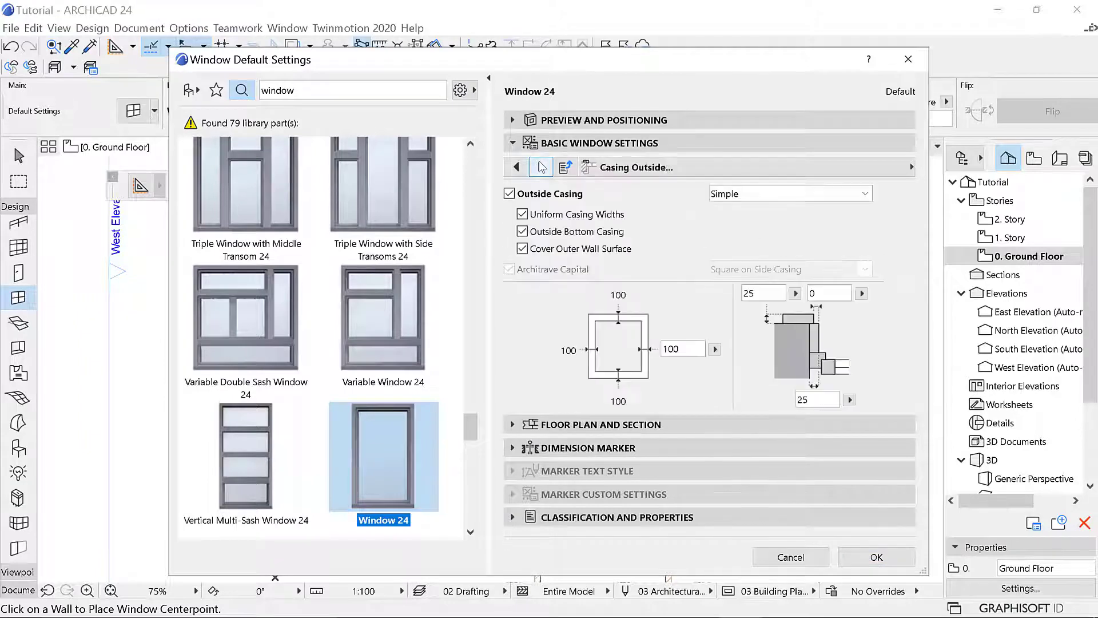
{"action": "left_click", "coordinate": [541, 167]}
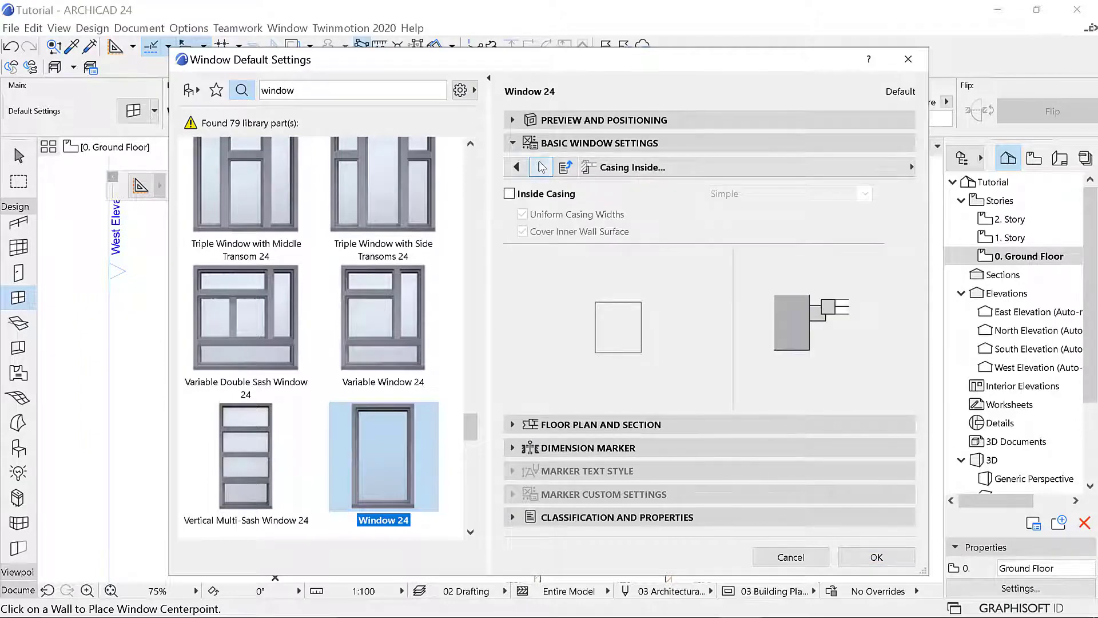
{"action": "left_click", "coordinate": [541, 167]}
{"action": "left_click", "coordinate": [541, 167]}
{"action": "left_click", "coordinate": [542, 167]}
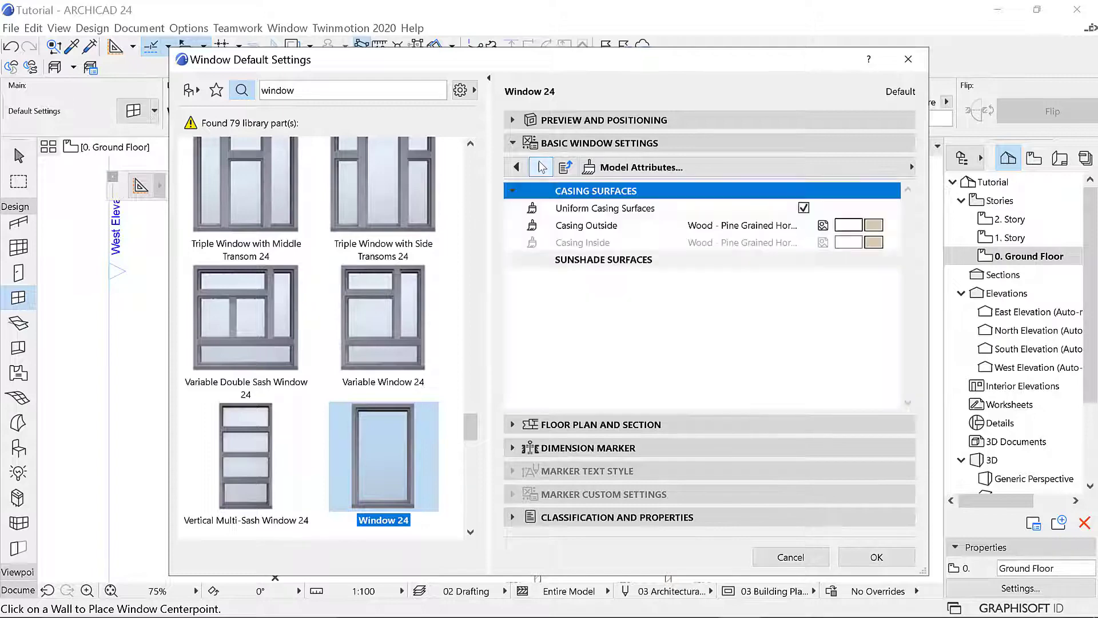
{"action": "left_click", "coordinate": [874, 225]}
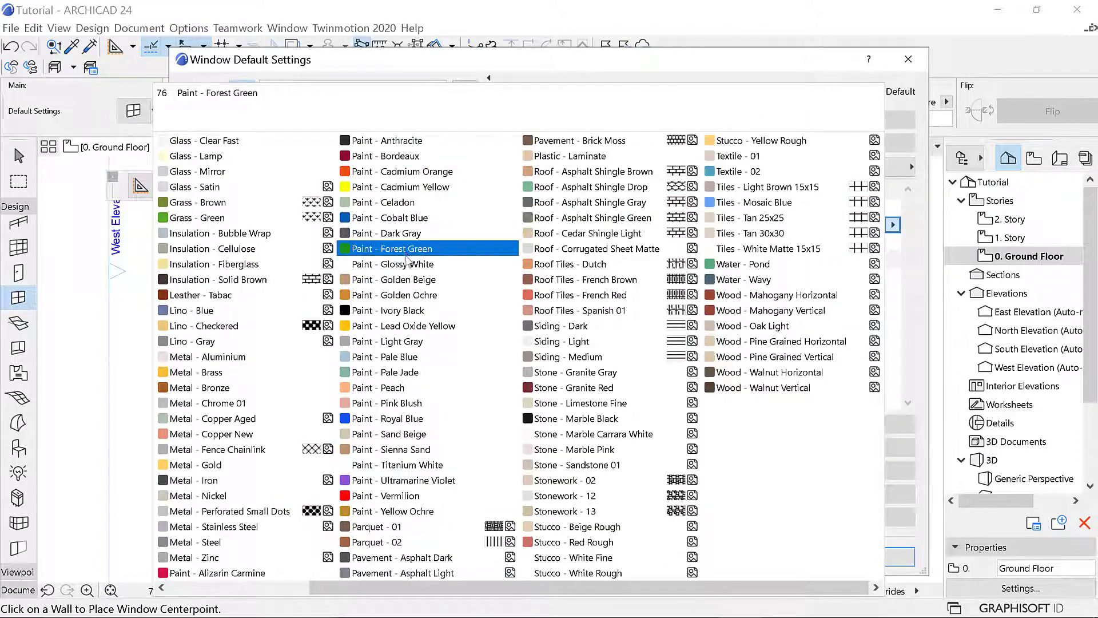
{"action": "left_click", "coordinate": [483, 264]}
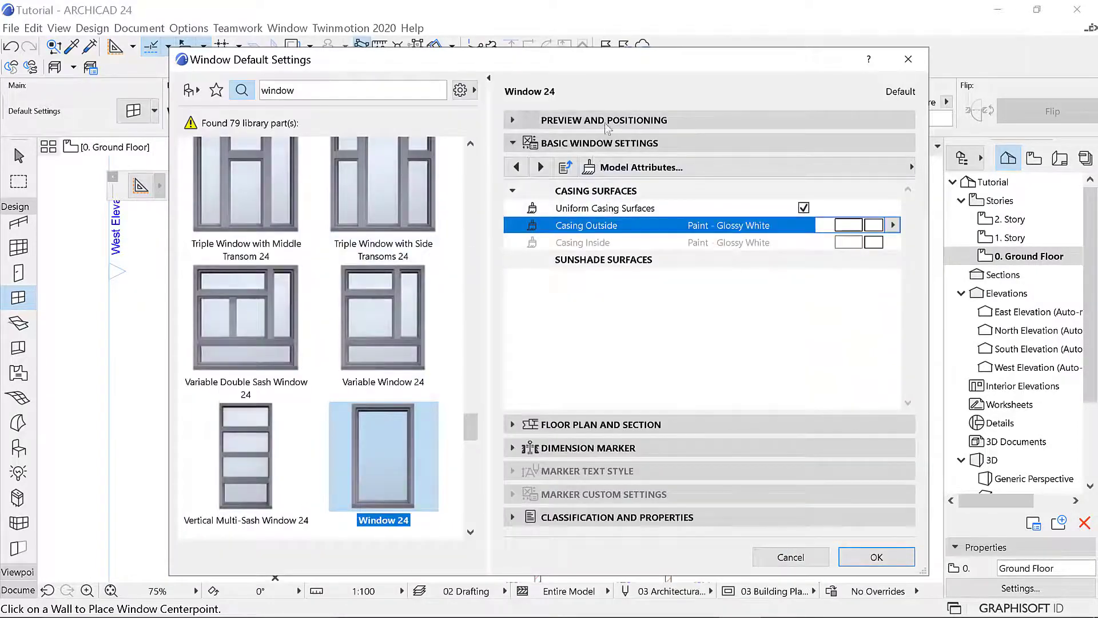
Step: Set the default window width to 1400 and the sill height to 700, and apply the settings
{"action": "left_click", "coordinate": [595, 120]}
{"action": "left_click_drag", "start_coordinate": [604, 152], "coordinate": [565, 154]}
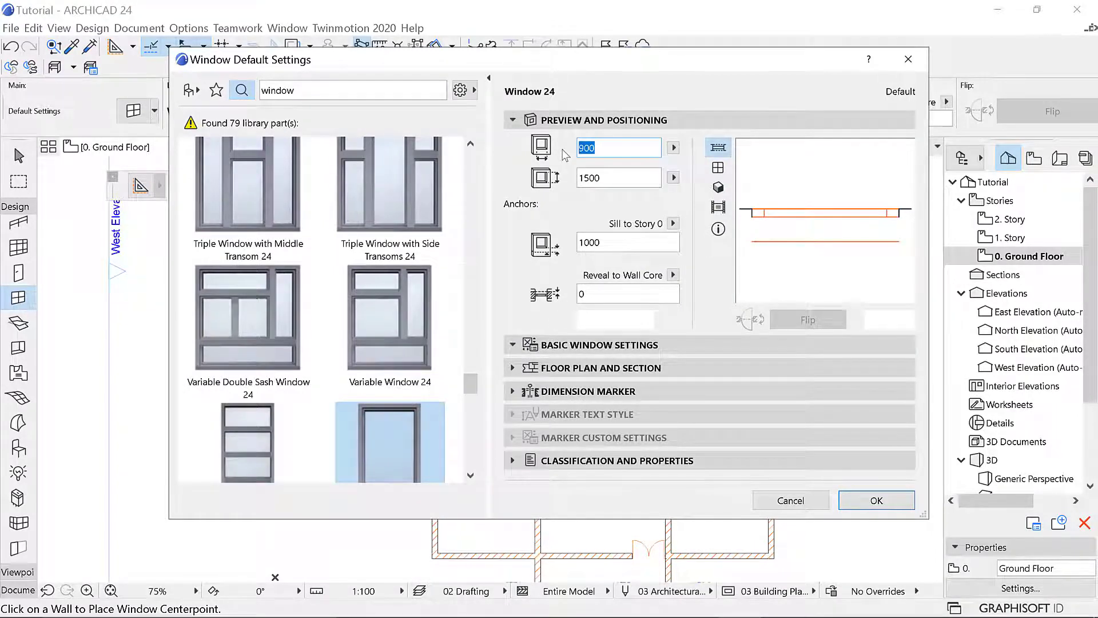
{"action": "type", "text": "14"}
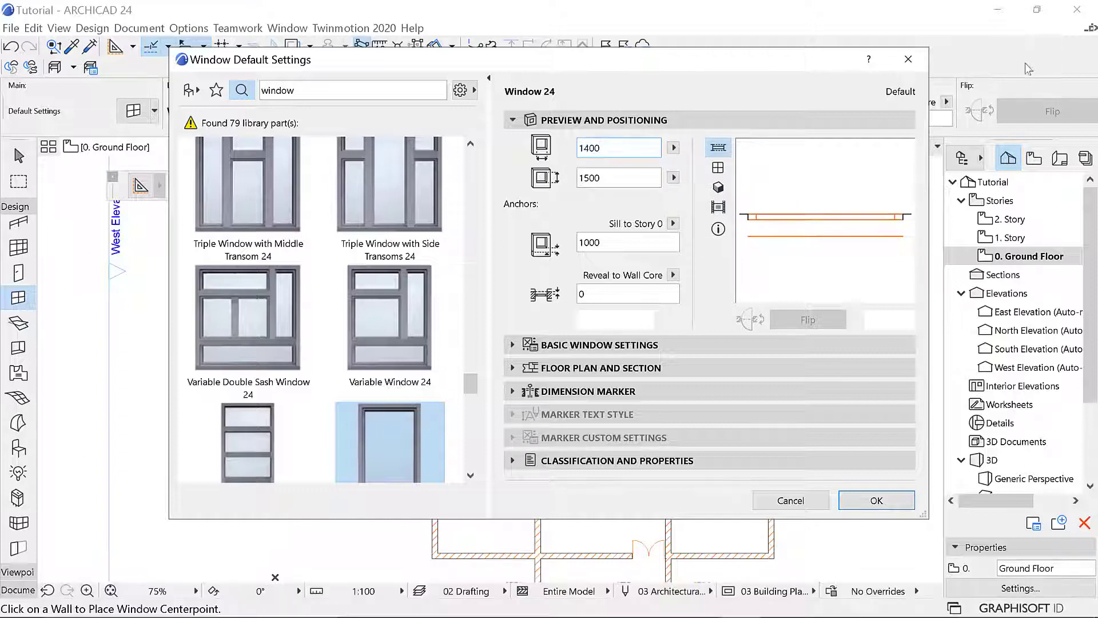
{"action": "left_click", "coordinate": [611, 178]}
{"action": "double_click", "coordinate": [606, 243]}
{"action": "type", "text": "7"}
{"action": "left_click", "coordinate": [604, 178]}
{"action": "left_click", "coordinate": [865, 502]}
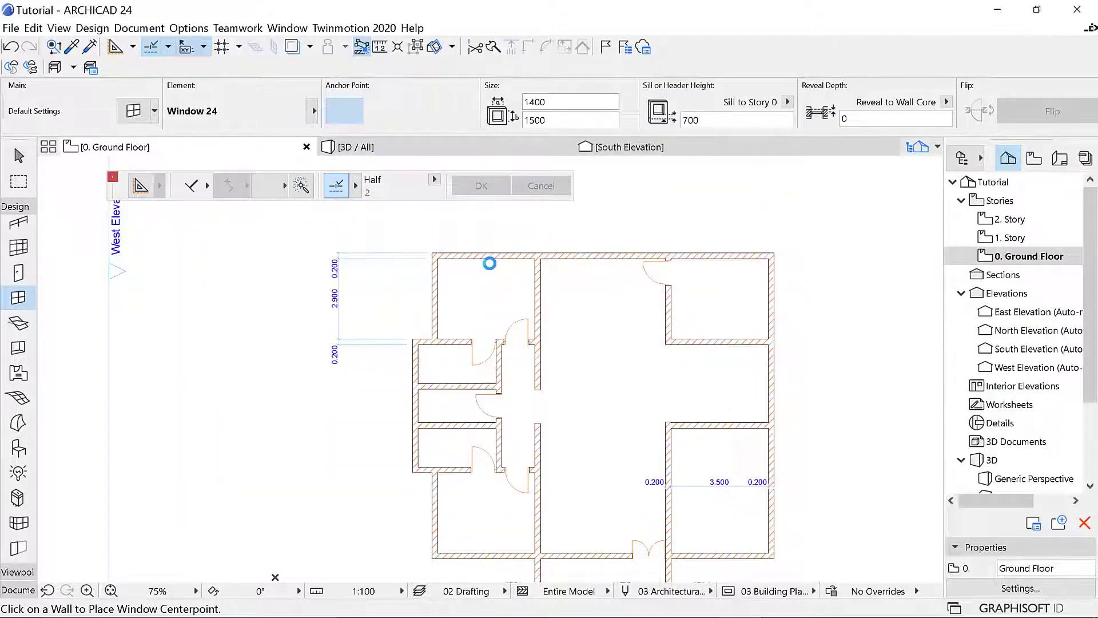
Step: Place a window in the north exterior wall of the northwest room
{"action": "scroll", "coordinate": [486, 262], "scroll_direction": "up", "scroll_amount": 4}
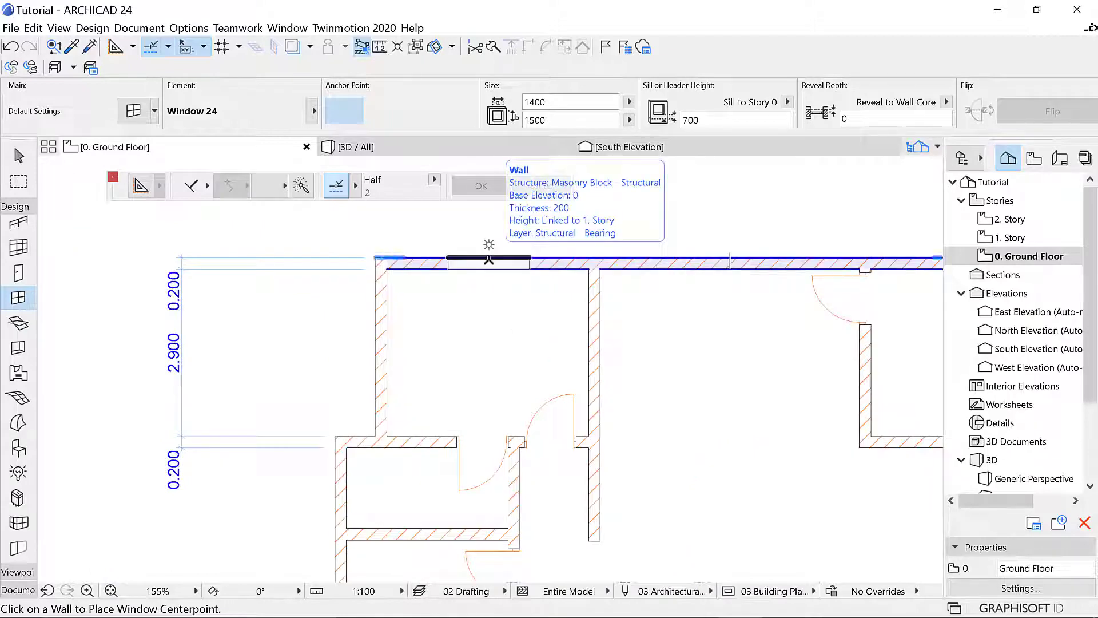
{"action": "left_click", "coordinate": [487, 262]}
{"action": "left_click", "coordinate": [518, 277]}
Step: Place a matching window in the south exterior wall of the southwest room
{"action": "scroll", "coordinate": [518, 277], "scroll_direction": "down", "scroll_amount": 6}
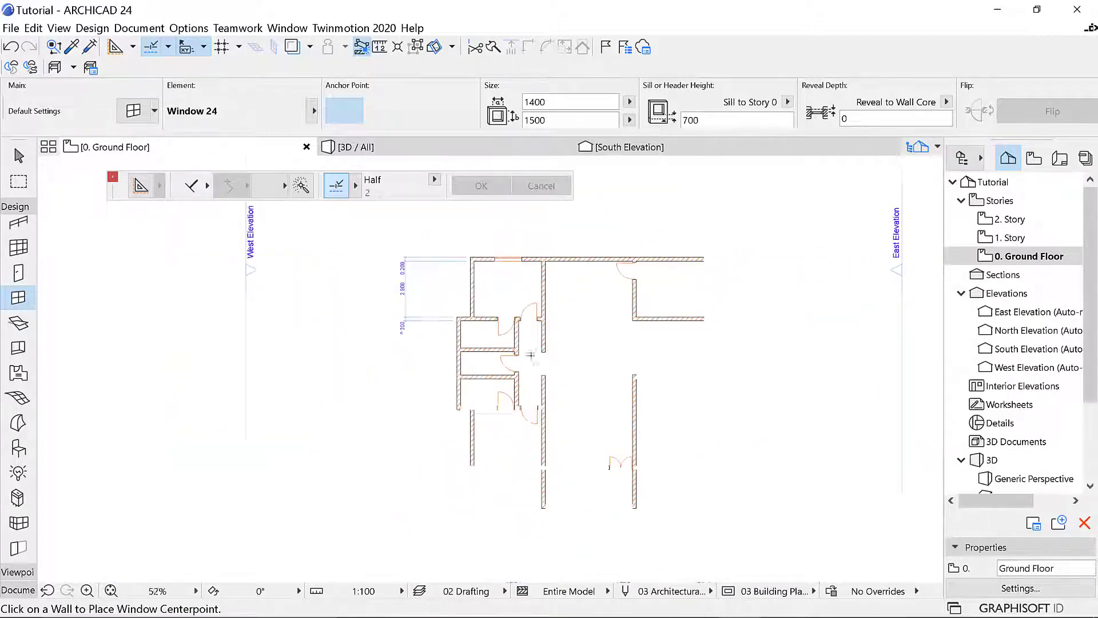
{"action": "scroll", "coordinate": [495, 299], "scroll_direction": "up", "scroll_amount": 6}
{"action": "scroll", "coordinate": [495, 299], "scroll_direction": "up", "scroll_amount": 1}
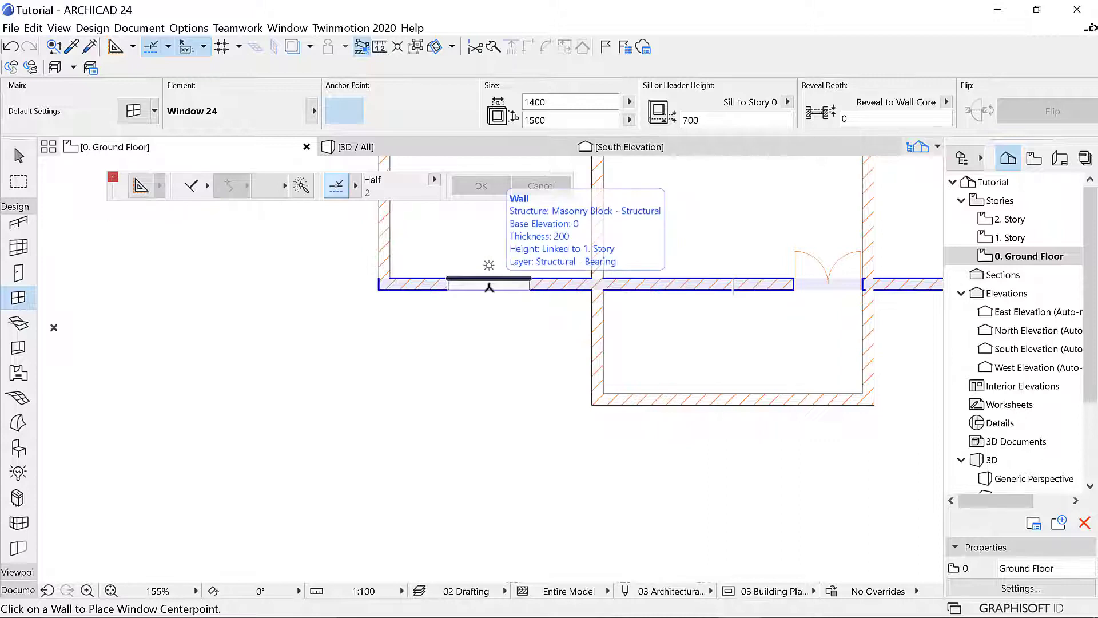
{"action": "left_click", "coordinate": [490, 286]}
{"action": "left_click", "coordinate": [456, 244]}
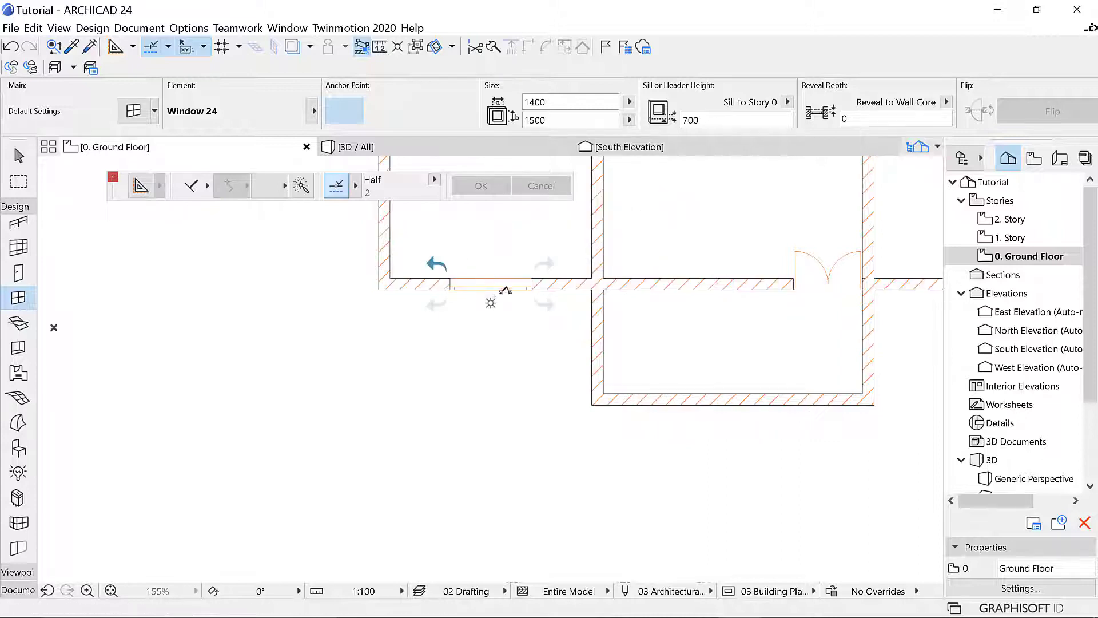
Step: Place a third window in the north exterior wall of the large central room
{"action": "scroll", "coordinate": [638, 319], "scroll_direction": "down", "scroll_amount": 3}
{"action": "scroll", "coordinate": [678, 382], "scroll_direction": "down", "scroll_amount": 2}
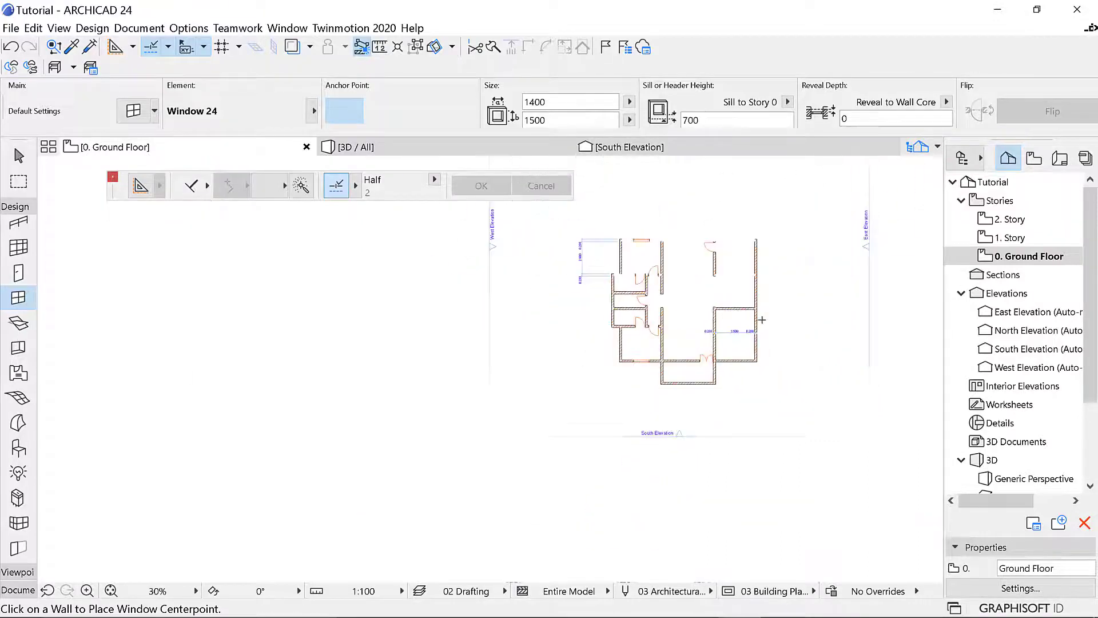
{"action": "scroll", "coordinate": [728, 394], "scroll_direction": "up", "scroll_amount": 5}
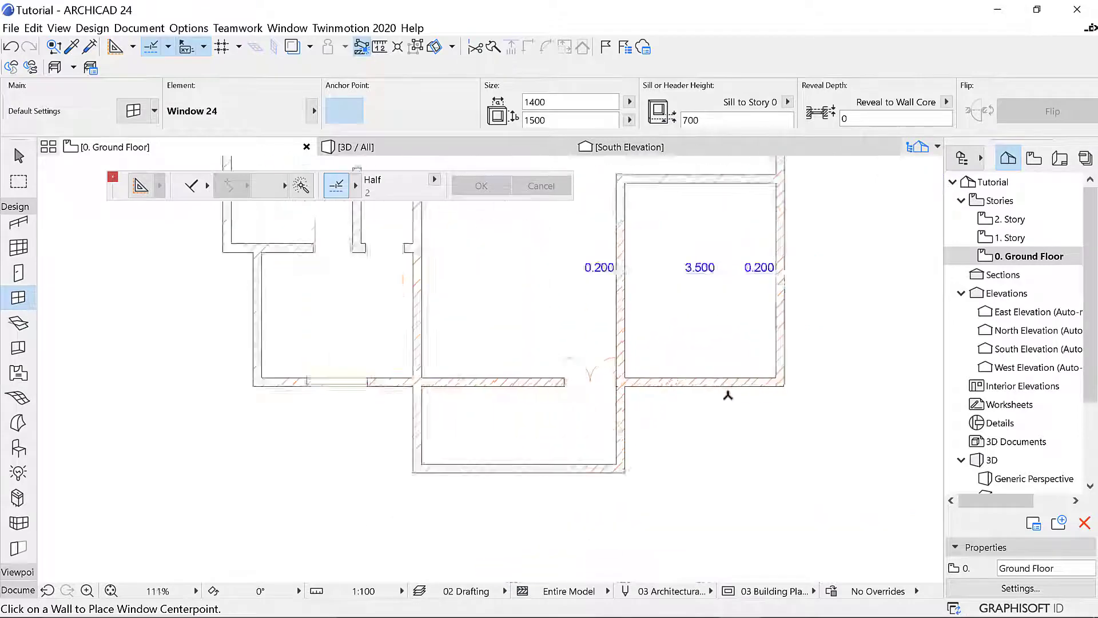
{"action": "scroll", "coordinate": [683, 399], "scroll_direction": "down", "scroll_amount": 4}
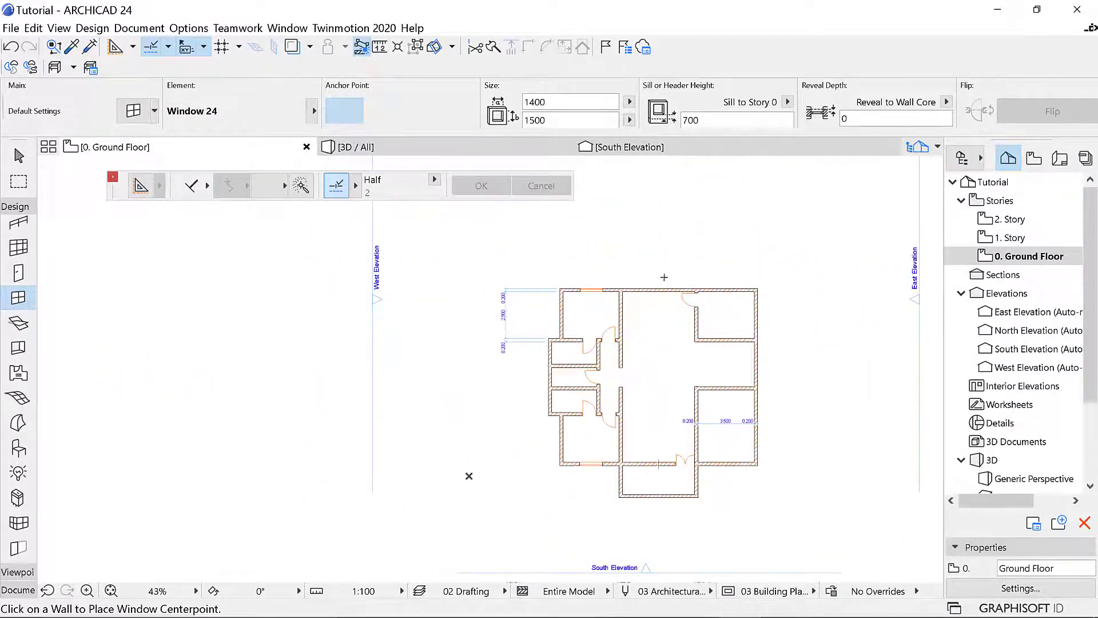
{"action": "scroll", "coordinate": [686, 311], "scroll_direction": "up", "scroll_amount": 6}
{"action": "scroll", "coordinate": [659, 319], "scroll_direction": "up", "scroll_amount": 1}
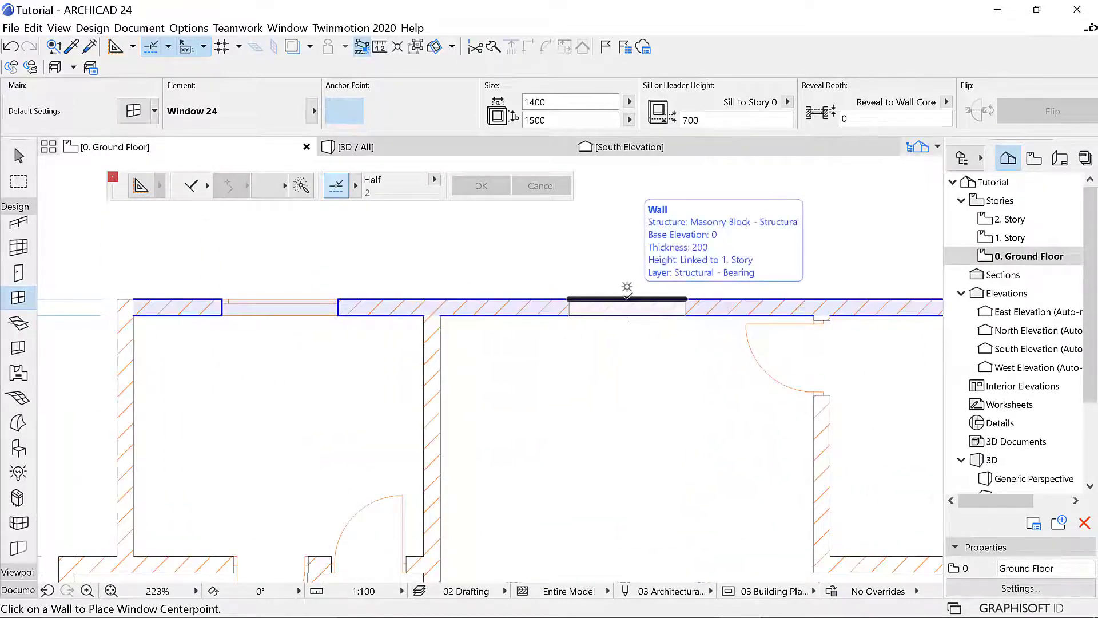
{"action": "left_click", "coordinate": [627, 296]}
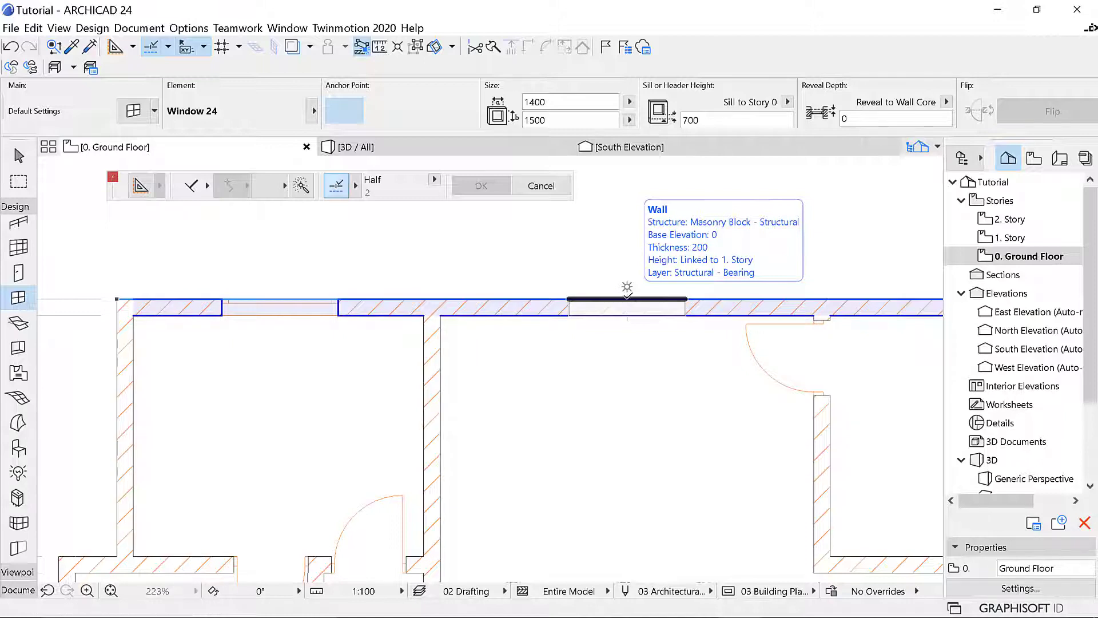
{"action": "left_click", "coordinate": [625, 247]}
Step: Select the central room's north window and examine up close how its frame sits in the wall in plan
{"action": "scroll", "coordinate": [591, 265], "scroll_direction": "up", "scroll_amount": 1}
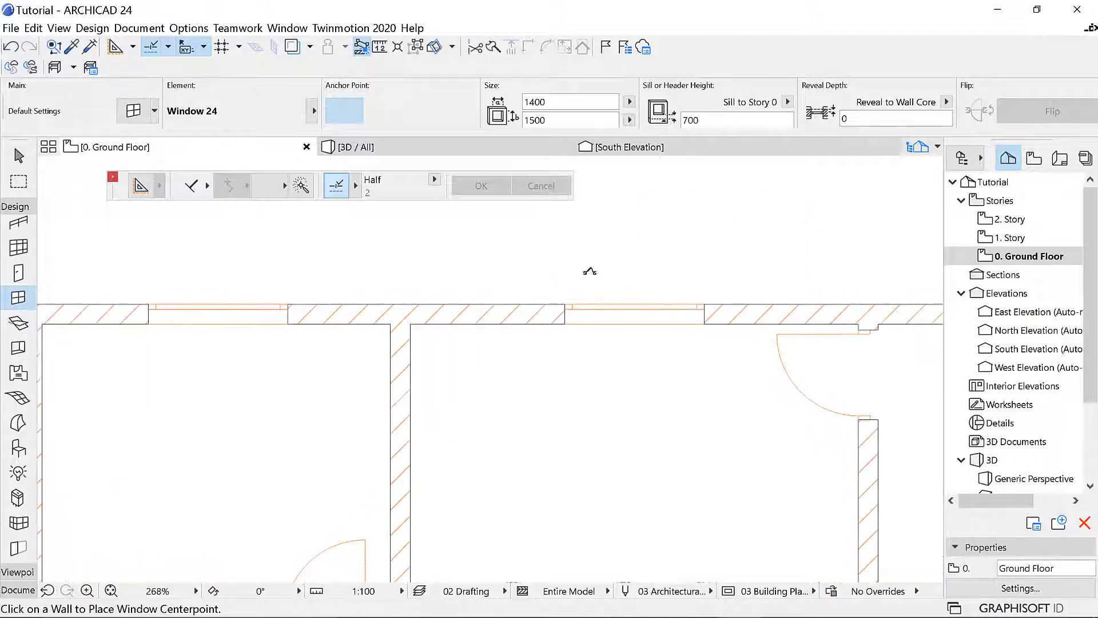
{"action": "scroll", "coordinate": [588, 274], "scroll_direction": "up", "scroll_amount": 7}
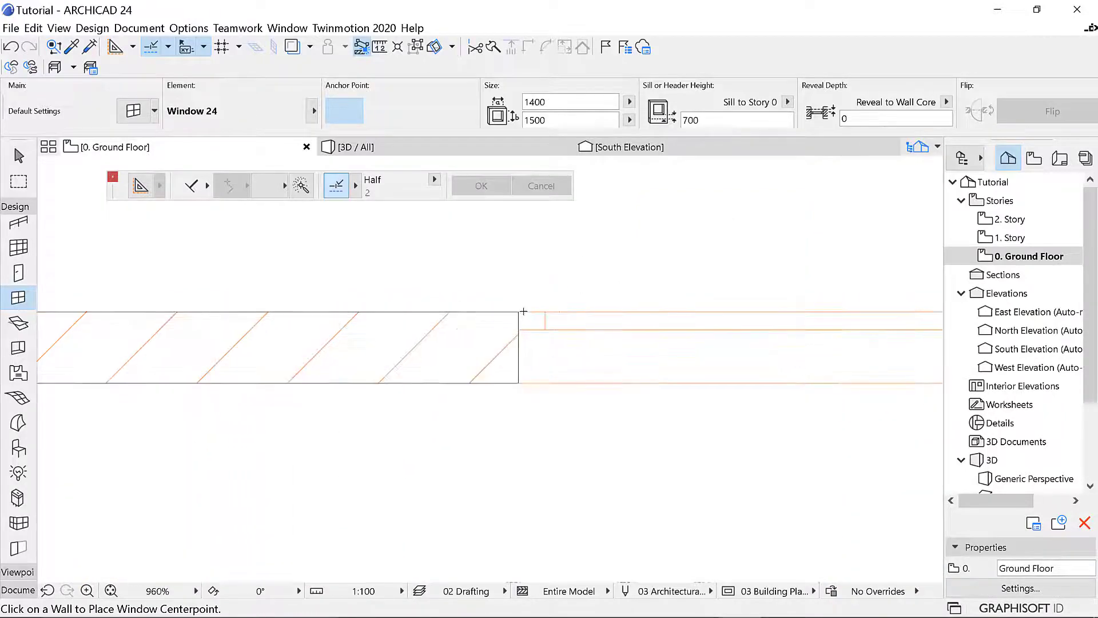
{"action": "key", "text": "Escape"}
{"action": "scroll", "coordinate": [475, 320], "scroll_direction": "down", "scroll_amount": 10}
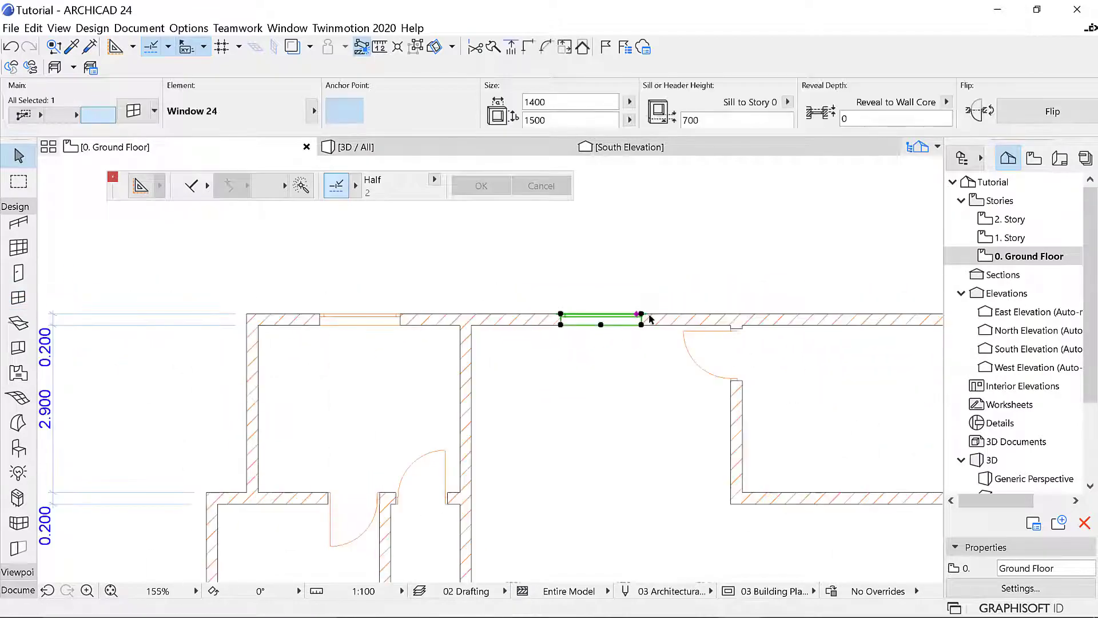
{"action": "scroll", "coordinate": [640, 337], "scroll_direction": "up", "scroll_amount": 6}
{"action": "scroll", "coordinate": [648, 338], "scroll_direction": "down", "scroll_amount": 5}
{"action": "scroll", "coordinate": [645, 313], "scroll_direction": "up", "scroll_amount": 1}
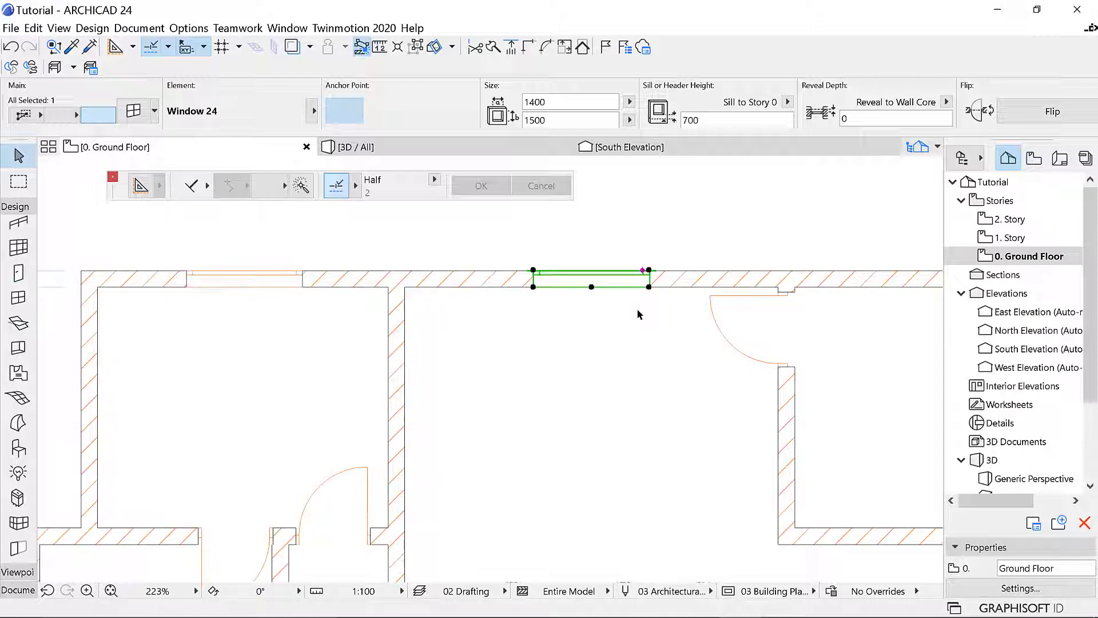
{"action": "scroll", "coordinate": [629, 309], "scroll_direction": "down", "scroll_amount": 6}
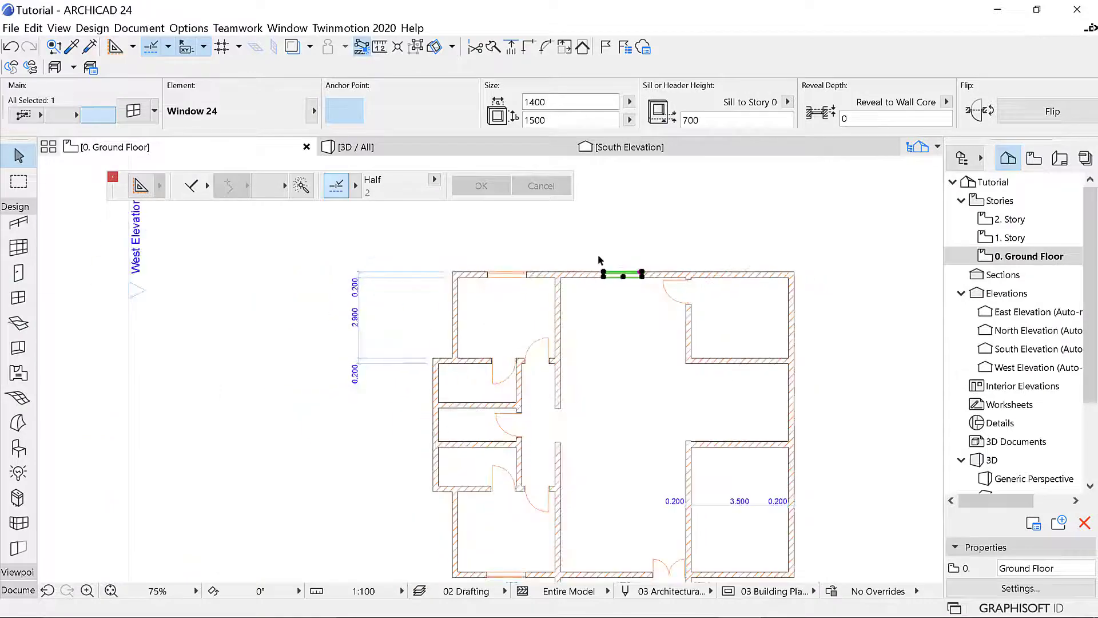
Step: Inspect the building's placed windows in 3D from several angles, and return to the ground floor plan
{"action": "key", "text": "F3"}
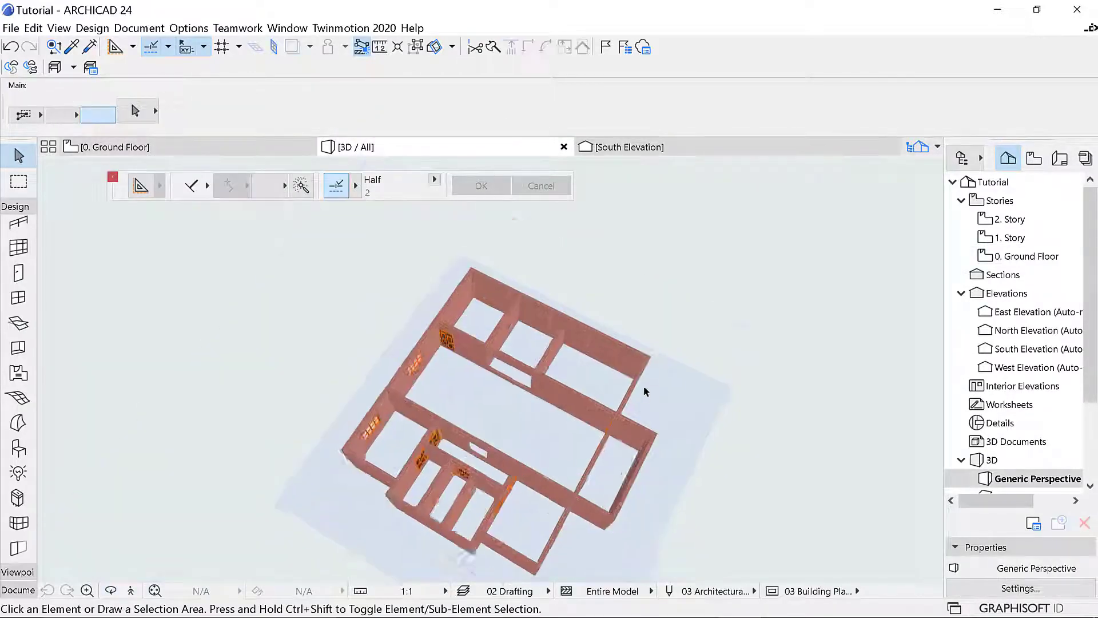
{"action": "middle_click_drag", "start_coordinate": [678, 509], "coordinate": [377, 472], "text": "shift"}
{"action": "scroll", "coordinate": [439, 486], "scroll_direction": "up", "scroll_amount": 3}
{"action": "middle_click_drag", "start_coordinate": [441, 490], "coordinate": [674, 451], "text": "shift"}
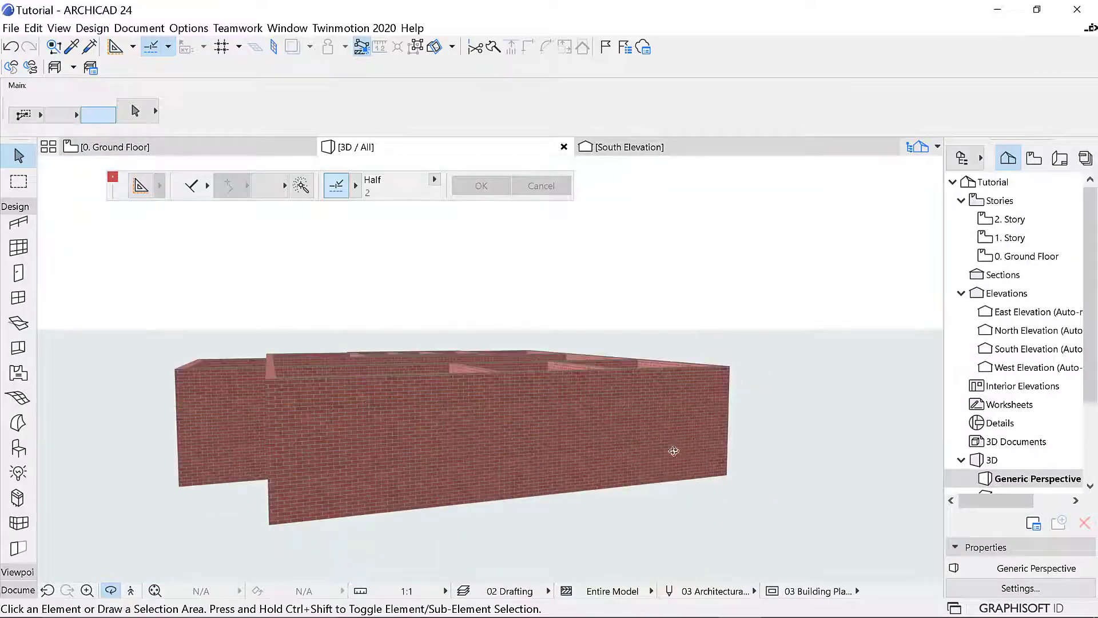
{"action": "middle_click_drag", "start_coordinate": [524, 415], "coordinate": [570, 442], "text": "shift"}
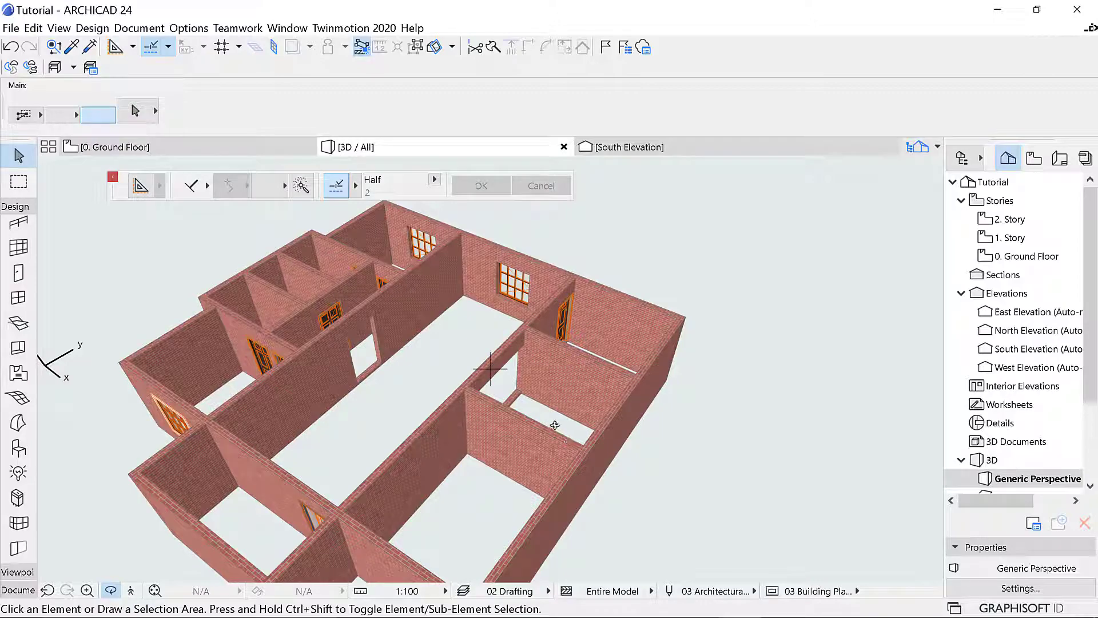
{"action": "middle_click_drag", "start_coordinate": [554, 425], "coordinate": [246, 249], "text": "shift"}
{"action": "left_click", "coordinate": [191, 147]}
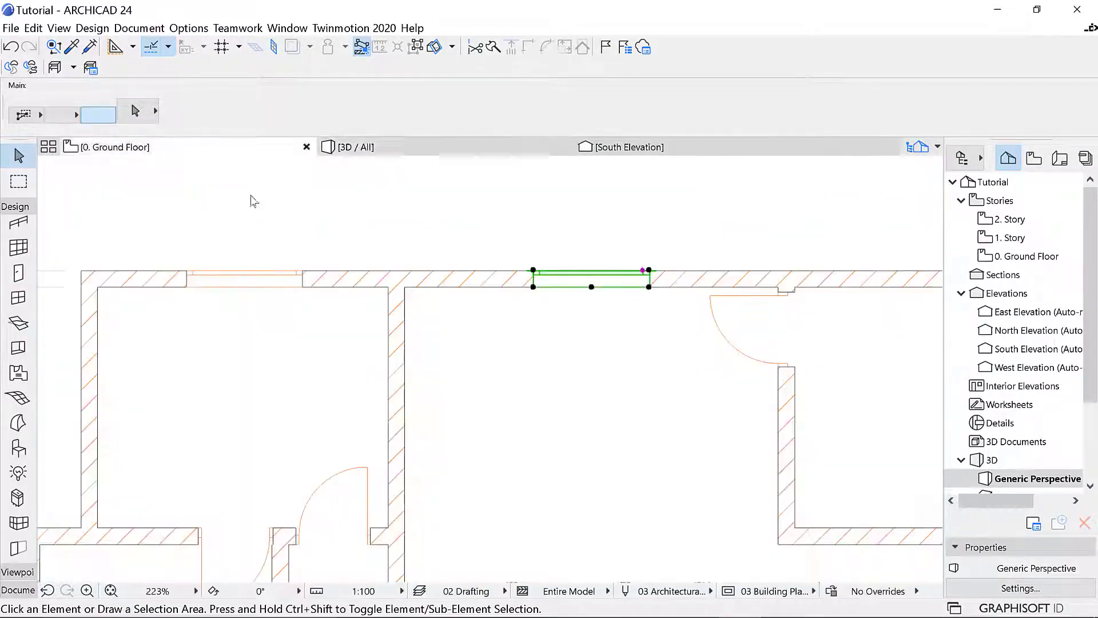
Step: Clear the window selection and set the default Window 24 to 500 wide and 500 high with a 1700 sill height
{"action": "scroll", "coordinate": [615, 261], "scroll_direction": "down", "scroll_amount": 8}
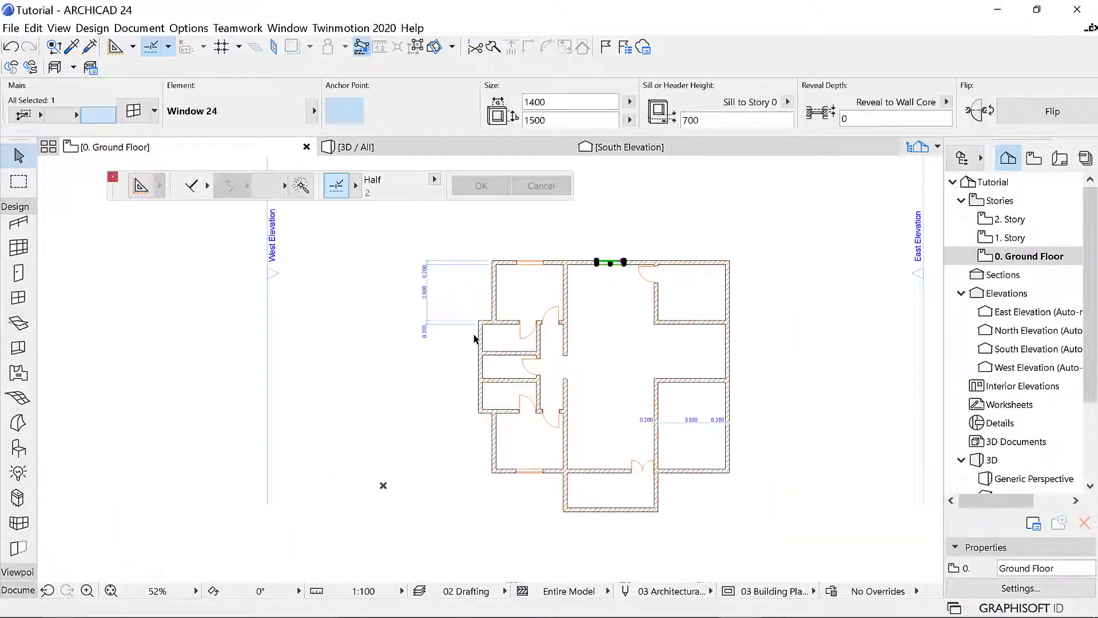
{"action": "key", "text": "Escape"}
{"action": "scroll", "coordinate": [476, 358], "scroll_direction": "down", "scroll_amount": 4}
{"action": "scroll", "coordinate": [490, 396], "scroll_direction": "up", "scroll_amount": 4}
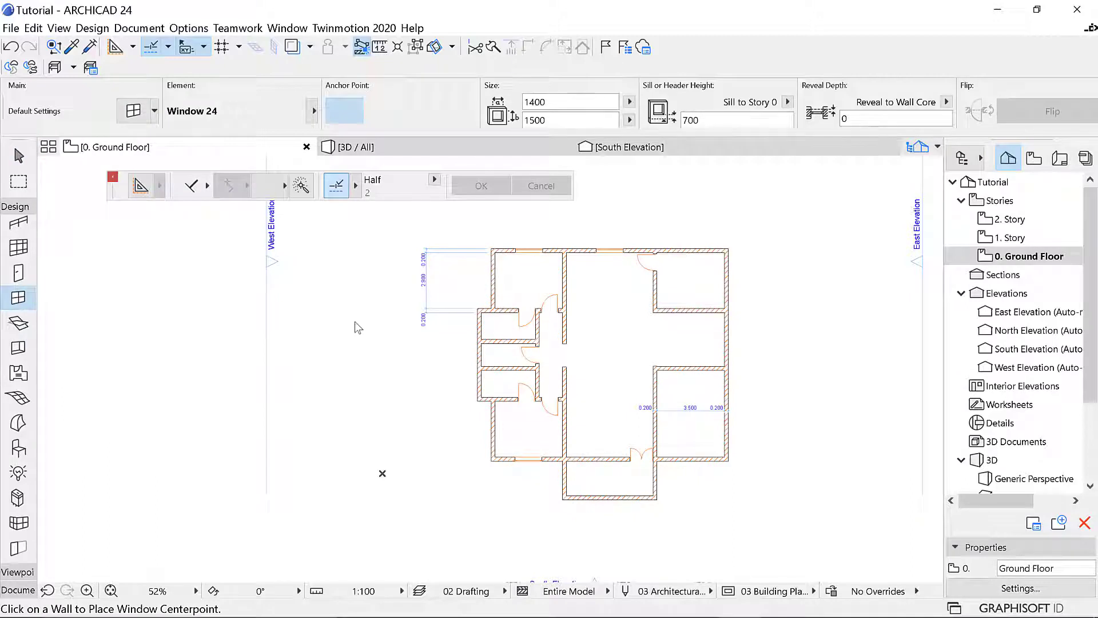
{"action": "key", "text": "ctrl+t"}
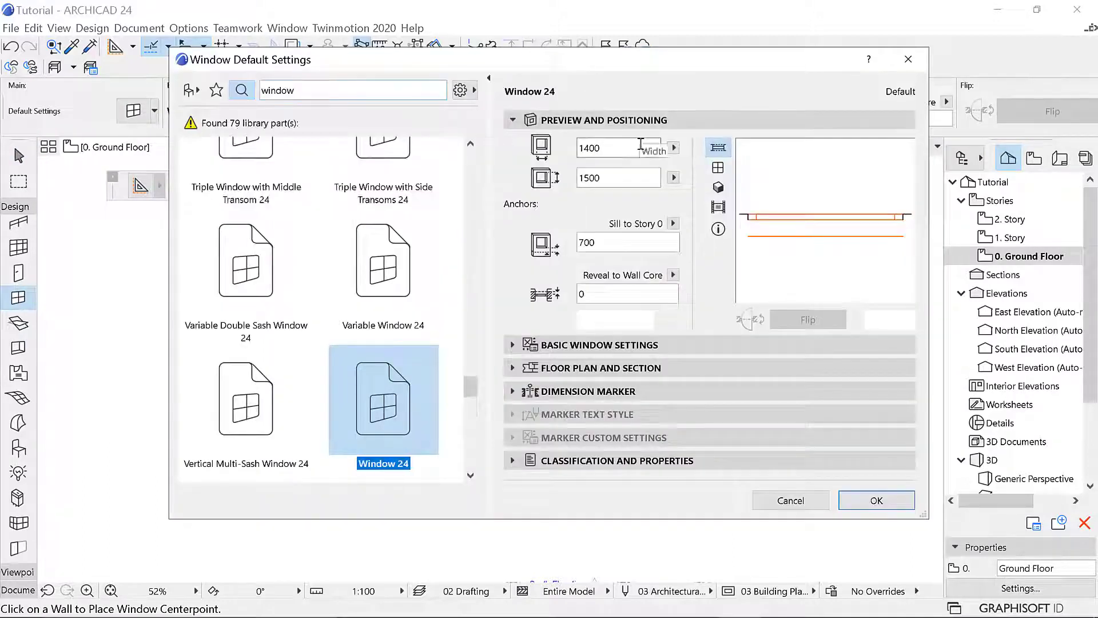
{"action": "double_click", "coordinate": [641, 144]}
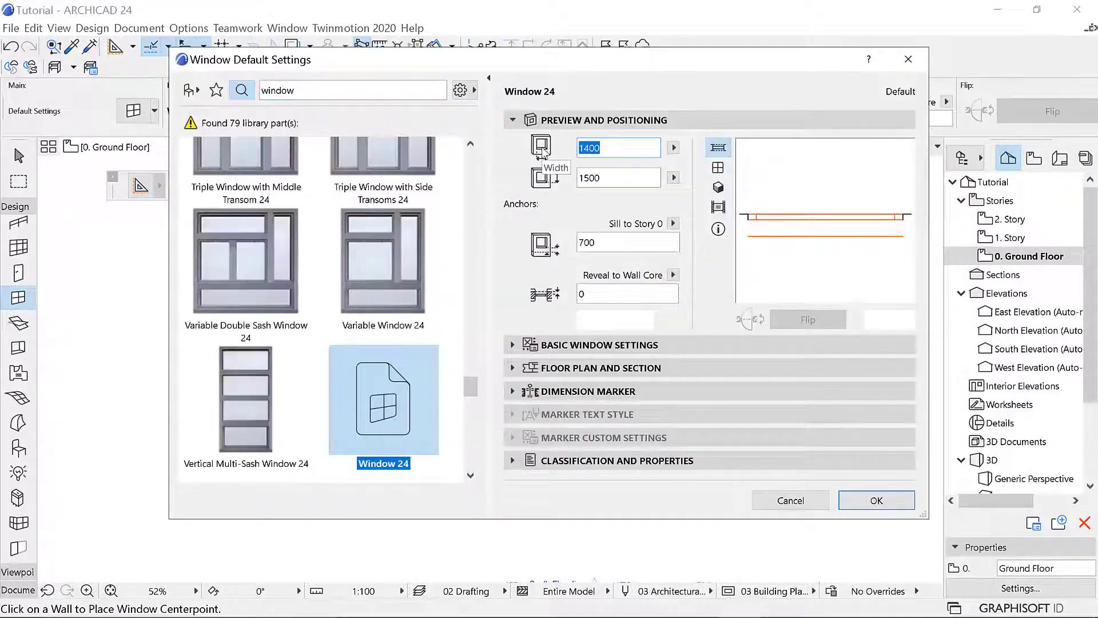
{"action": "type", "text": "500"}
{"action": "key", "text": "Tab"}
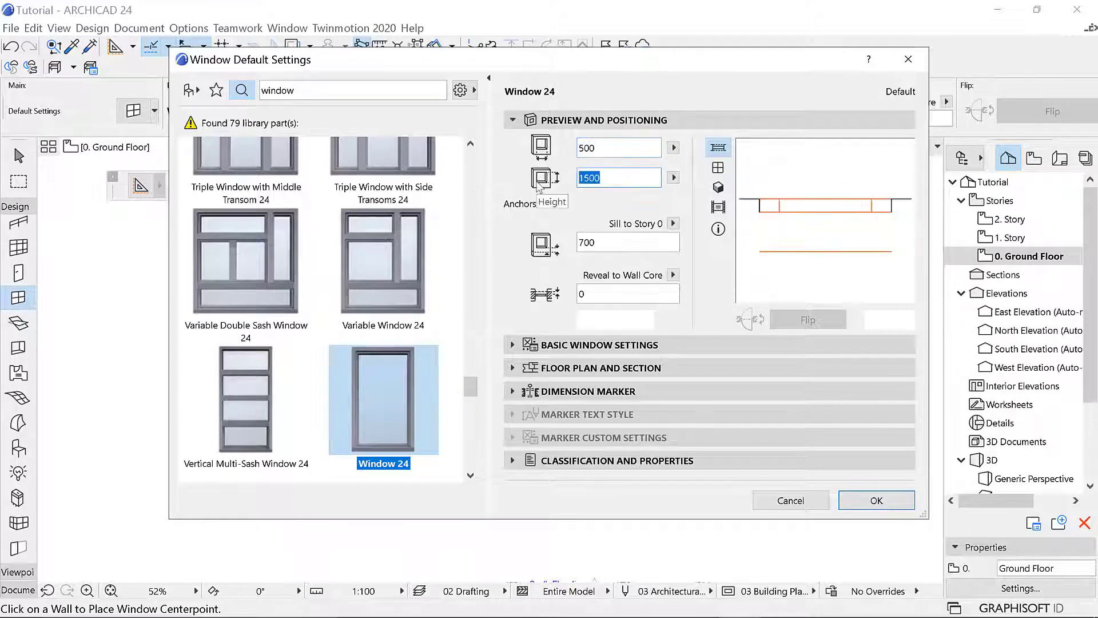
{"action": "type", "text": "500"}
{"action": "double_click", "coordinate": [585, 242]}
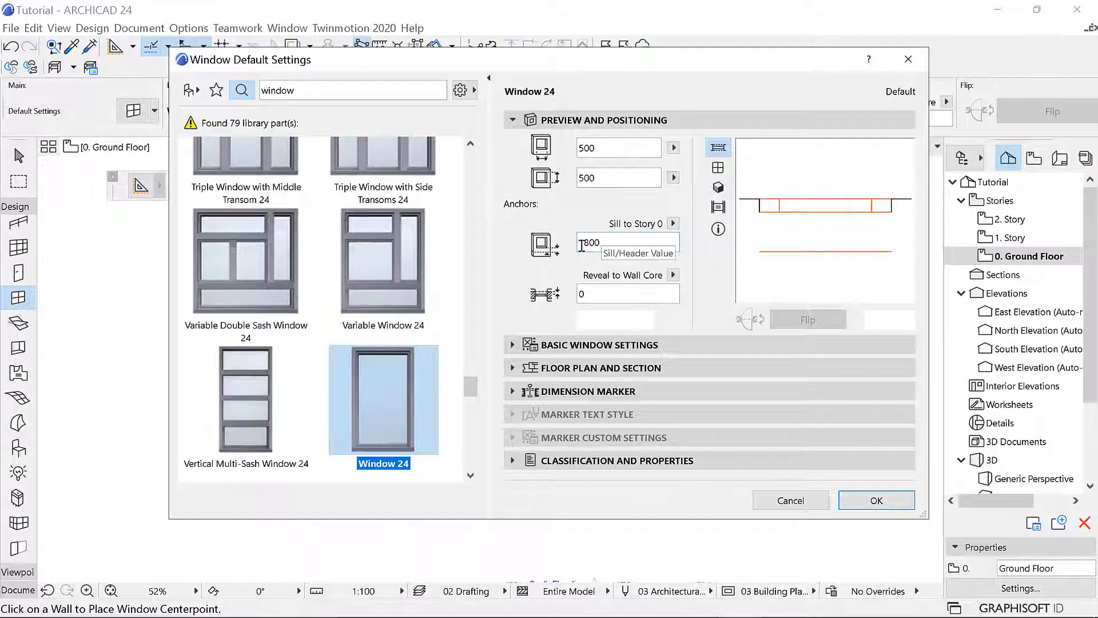
{"action": "left_click_drag", "start_coordinate": [600, 247], "coordinate": [590, 243]}
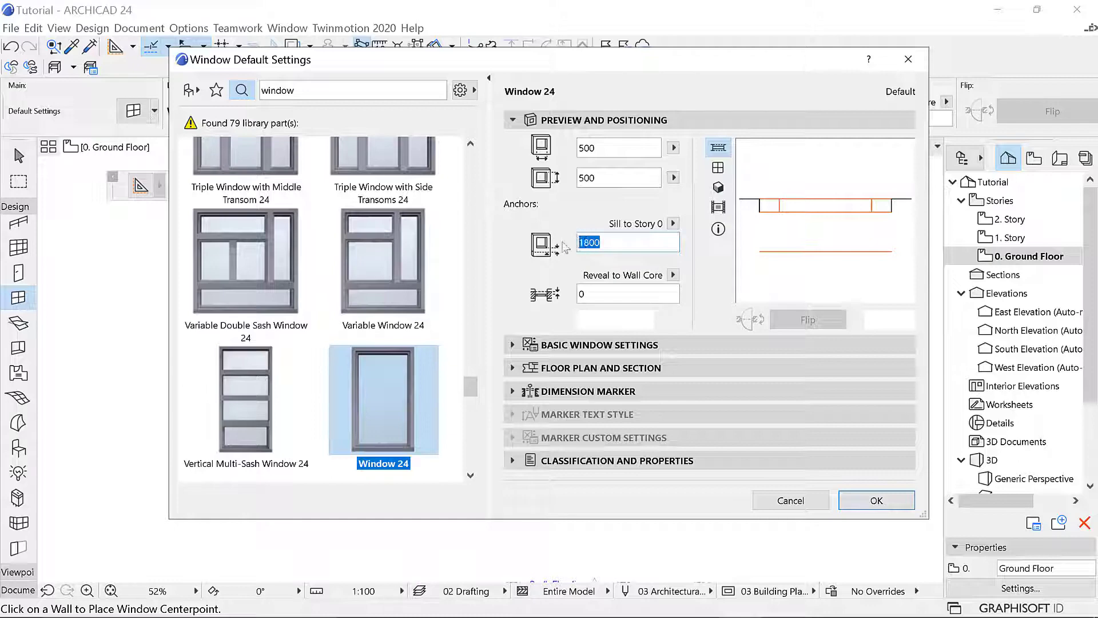
{"action": "type", "text": "1700"}
{"action": "left_click", "coordinate": [865, 501]}
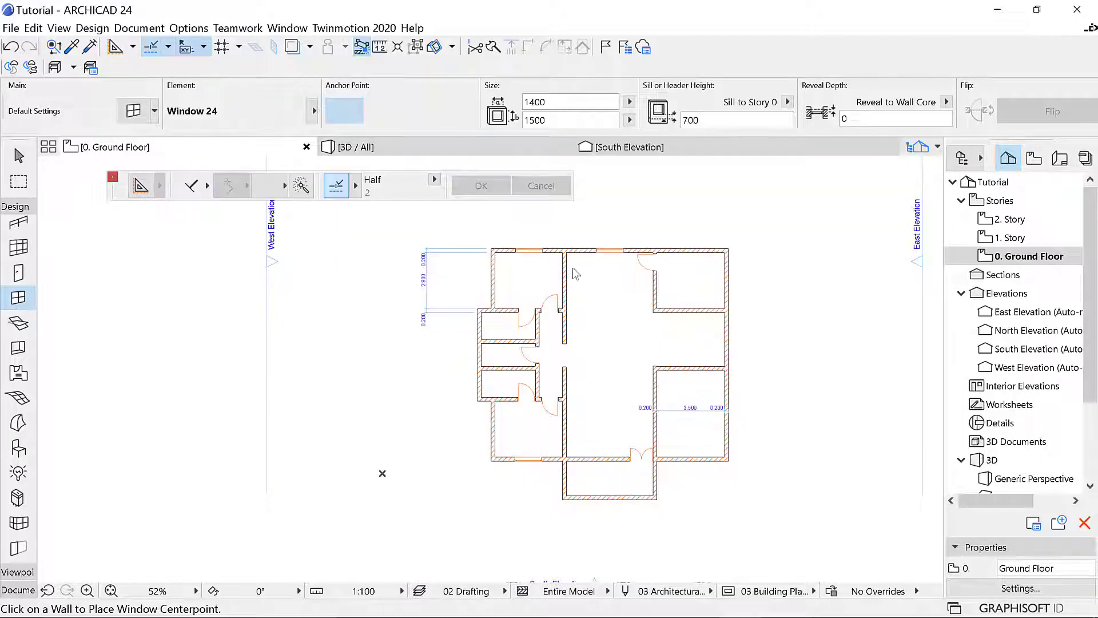
Step: Place a 500 by 500 window in the west exterior wall of each of the three small rooms and check the model in 3D
{"action": "scroll", "coordinate": [510, 338], "scroll_direction": "up", "scroll_amount": 5}
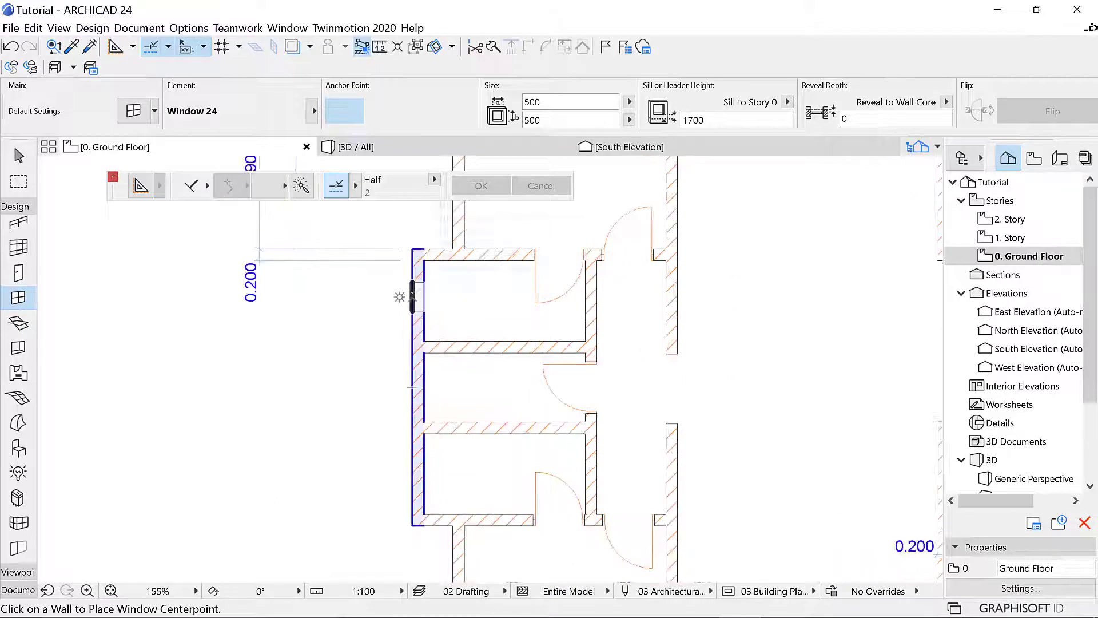
{"action": "left_click", "coordinate": [412, 296]}
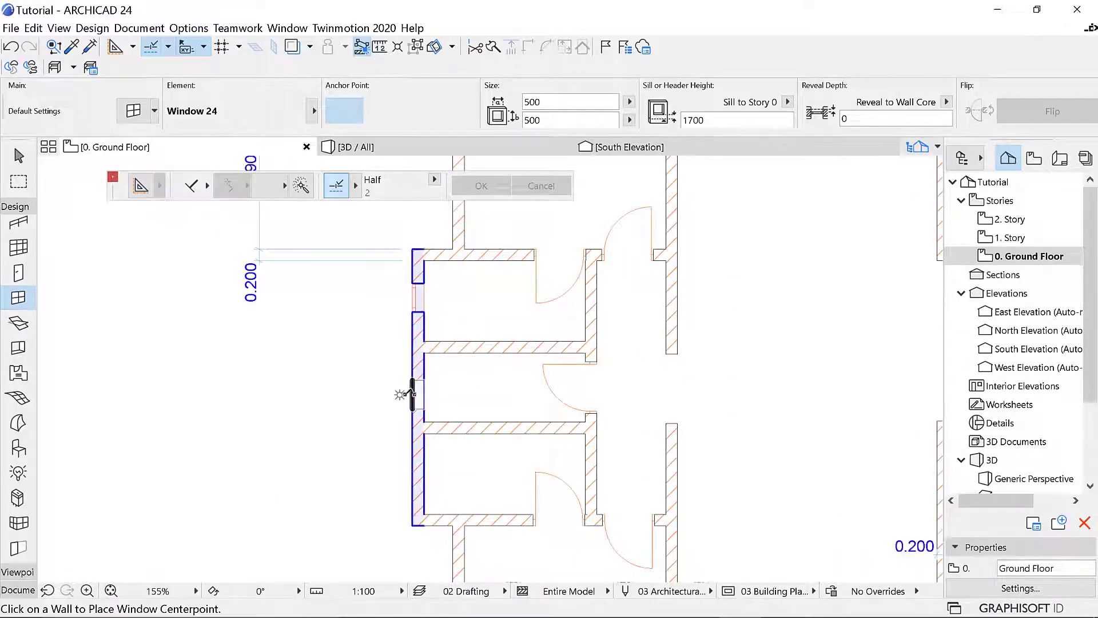
{"action": "left_click", "coordinate": [414, 391]}
{"action": "left_click", "coordinate": [436, 416]}
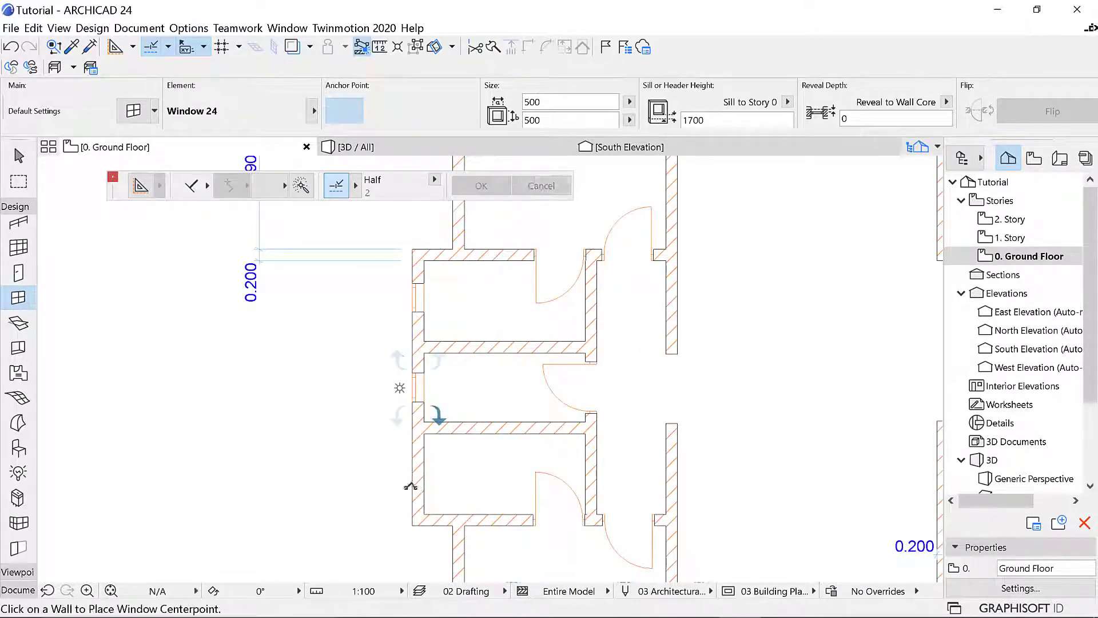
{"action": "left_click", "coordinate": [413, 481]}
{"action": "left_click", "coordinate": [460, 405]}
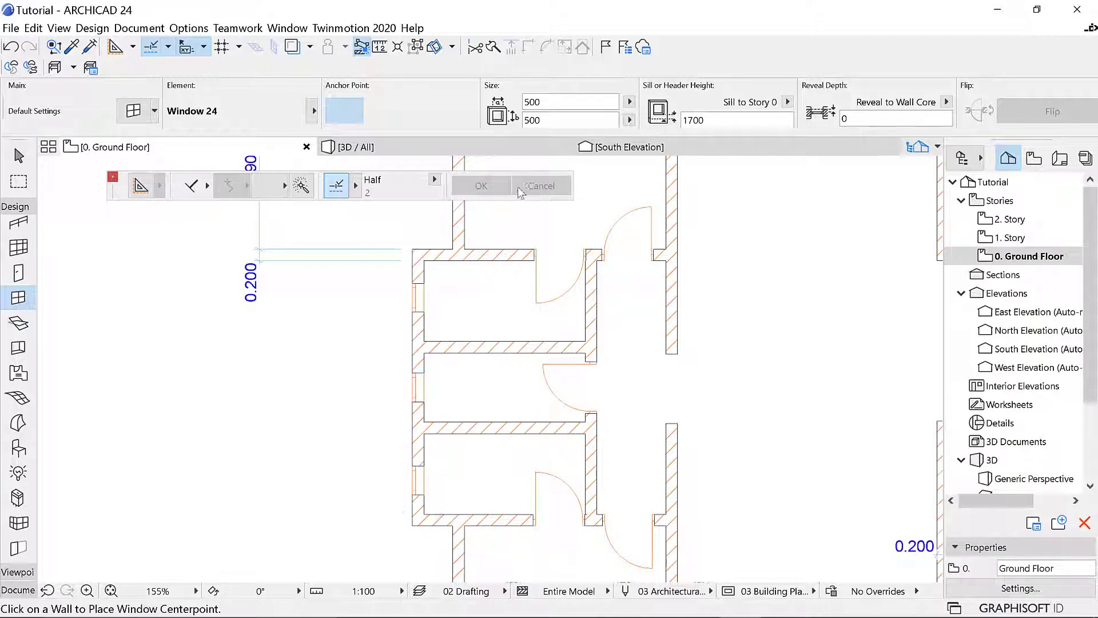
{"action": "left_click", "coordinate": [462, 146]}
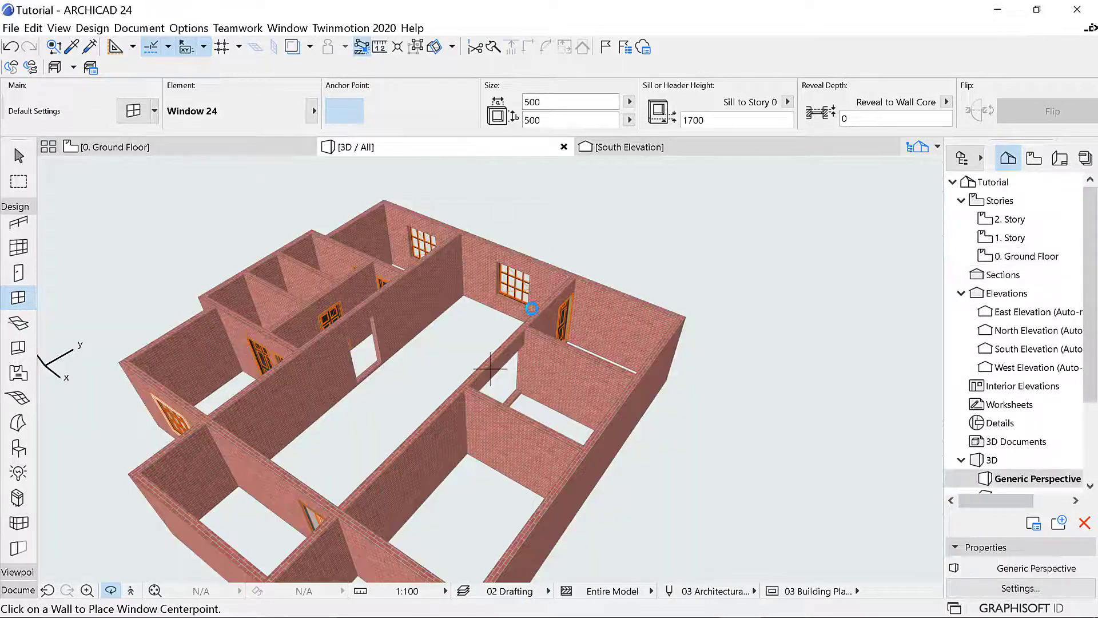
{"action": "middle_click_drag", "start_coordinate": [532, 309], "coordinate": [503, 477], "text": "shift"}
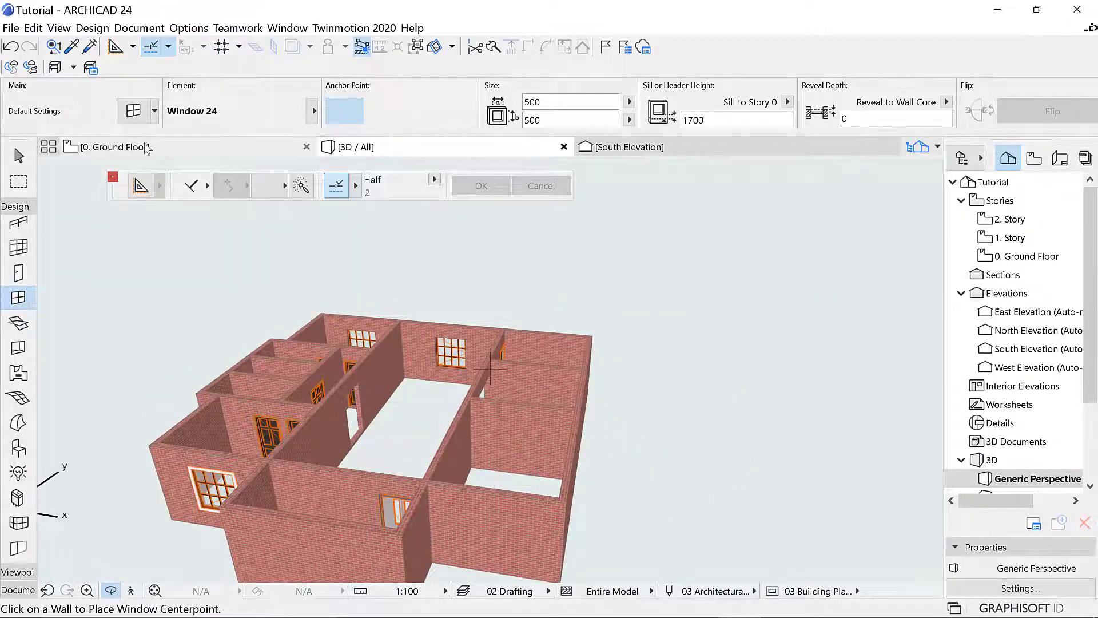
{"action": "left_click", "coordinate": [115, 147]}
Step: Trim away the south exterior wall segment that closes the southeast room, between the central room's east wall and the outer east wall
{"action": "scroll", "coordinate": [533, 344], "scroll_direction": "down", "scroll_amount": 3}
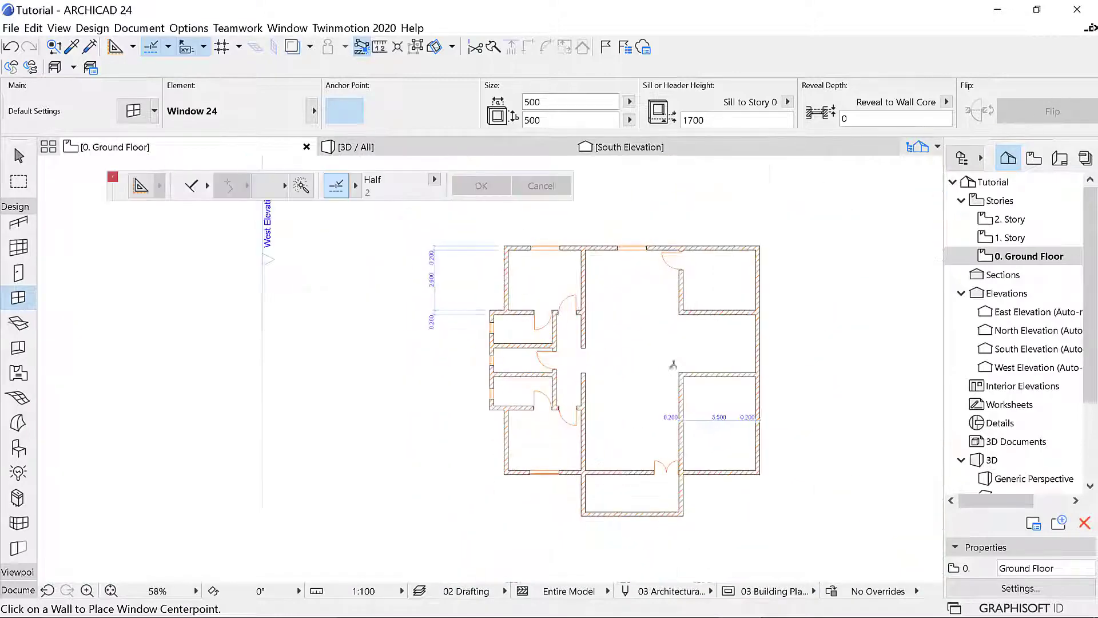
{"action": "scroll", "coordinate": [675, 366], "scroll_direction": "down", "scroll_amount": 1}
{"action": "middle_click_drag", "start_coordinate": [749, 444], "coordinate": [654, 410]}
{"action": "scroll", "coordinate": [655, 412], "scroll_direction": "up", "scroll_amount": 2}
{"action": "key", "text": "Escape"}
{"action": "left_click", "coordinate": [589, 396]}
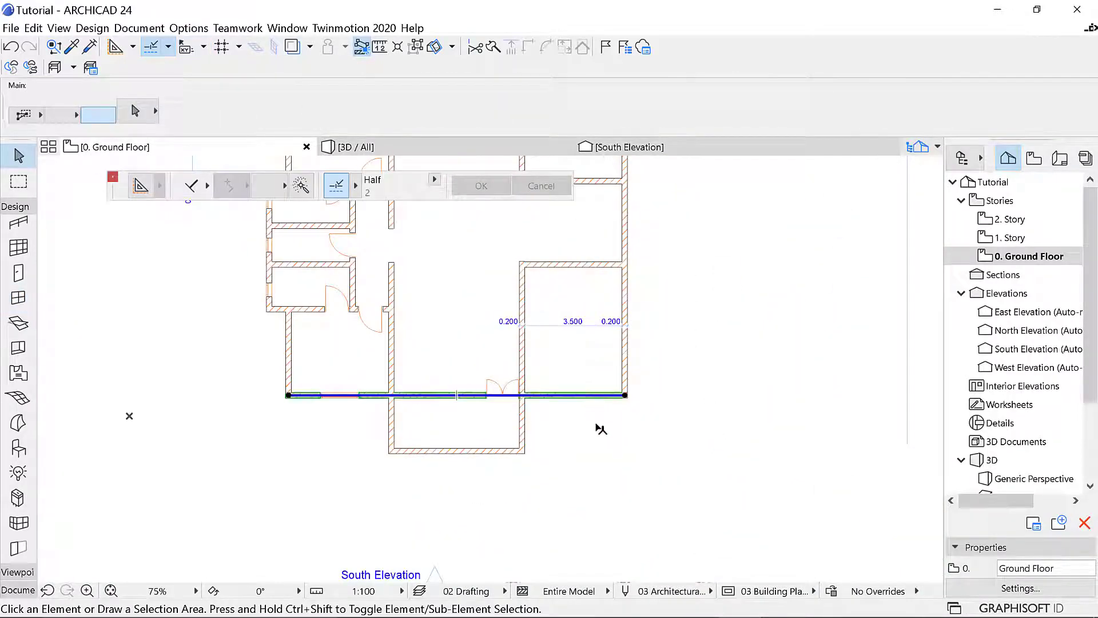
{"action": "key", "text": "Escape"}
{"action": "left_click", "coordinate": [524, 411]}
{"action": "scroll", "coordinate": [554, 433], "scroll_direction": "up", "scroll_amount": 1}
{"action": "scroll", "coordinate": [556, 434], "scroll_direction": "up", "scroll_amount": 3}
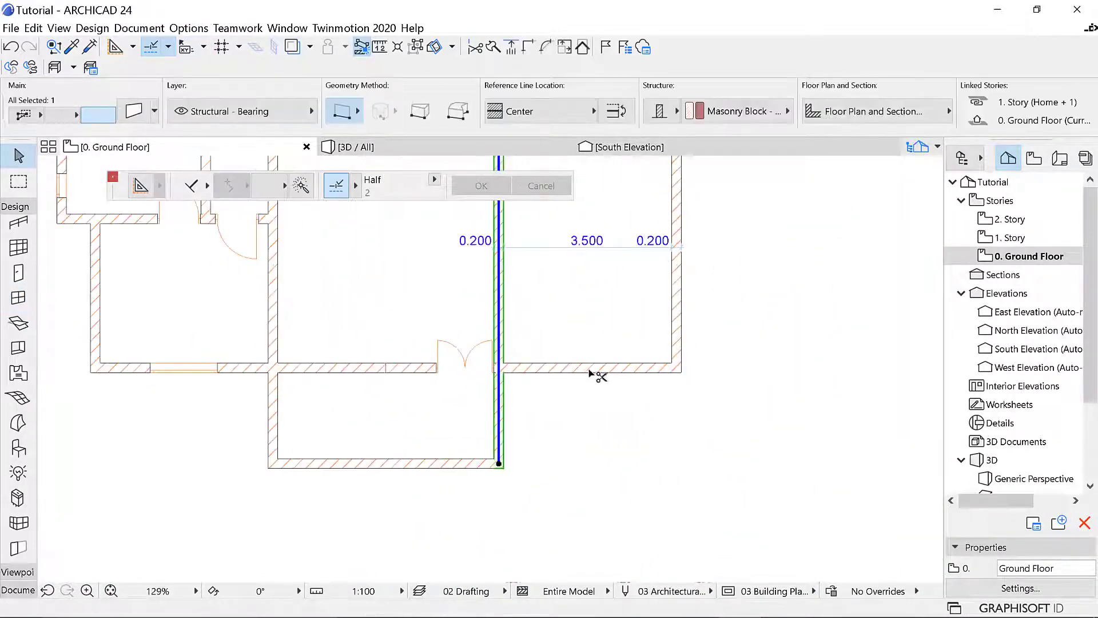
{"action": "key", "text": "Escape"}
{"action": "scroll", "coordinate": [674, 399], "scroll_direction": "down", "scroll_amount": 4}
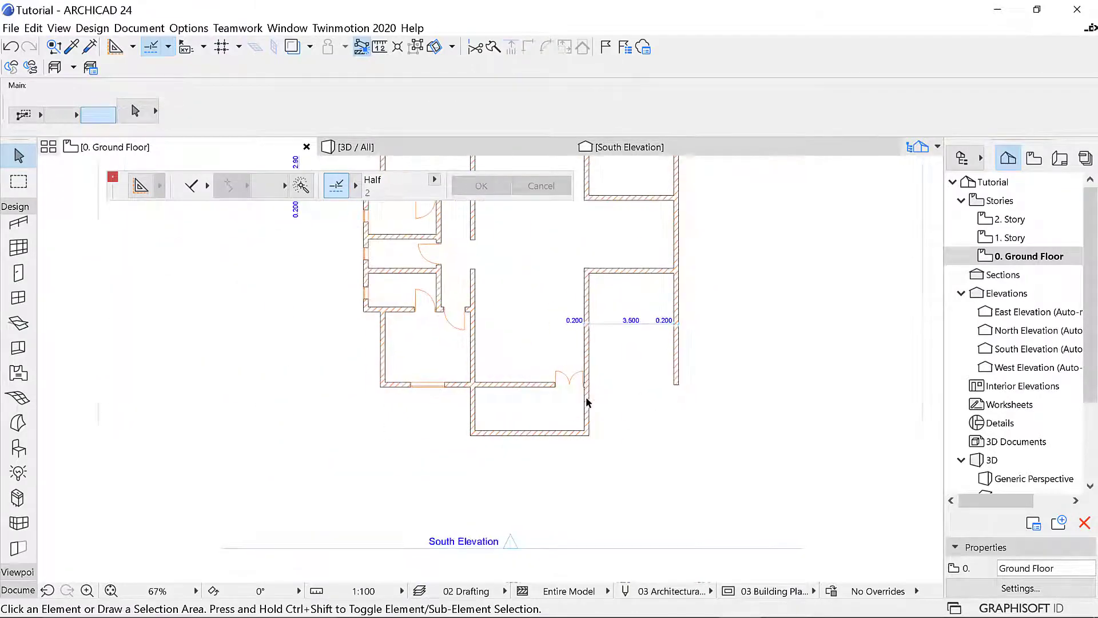
Step: Remove the south wall of the projecting porch in front of the central room, keeping its two side walls
{"action": "scroll", "coordinate": [572, 406], "scroll_direction": "up", "scroll_amount": 4}
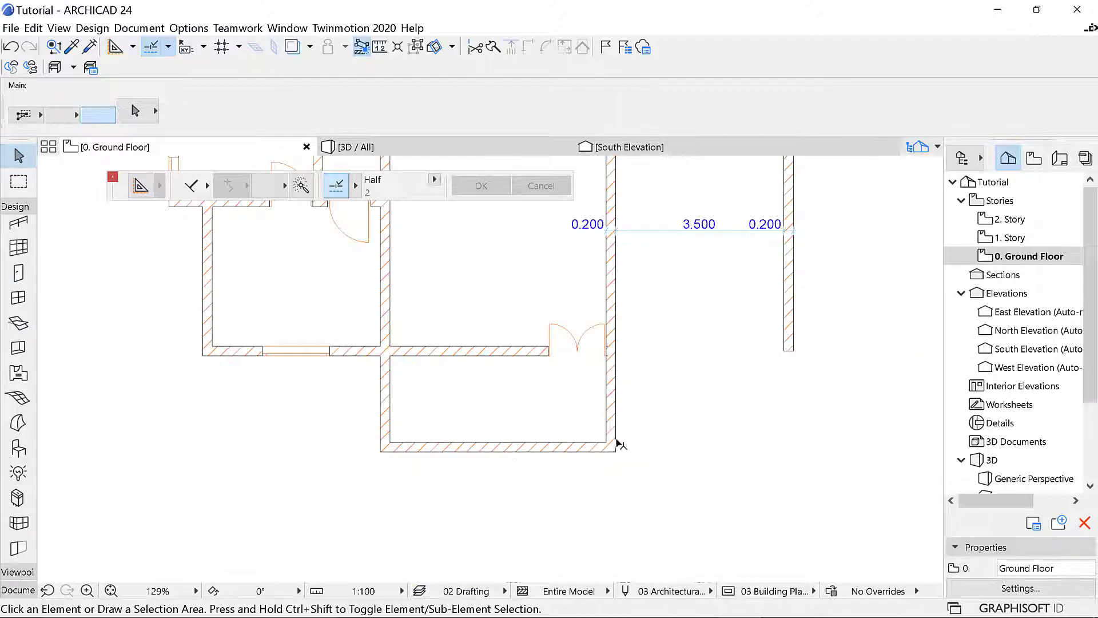
{"action": "left_click", "coordinate": [392, 412]}
{"action": "left_click", "coordinate": [608, 400], "text": "shift"}
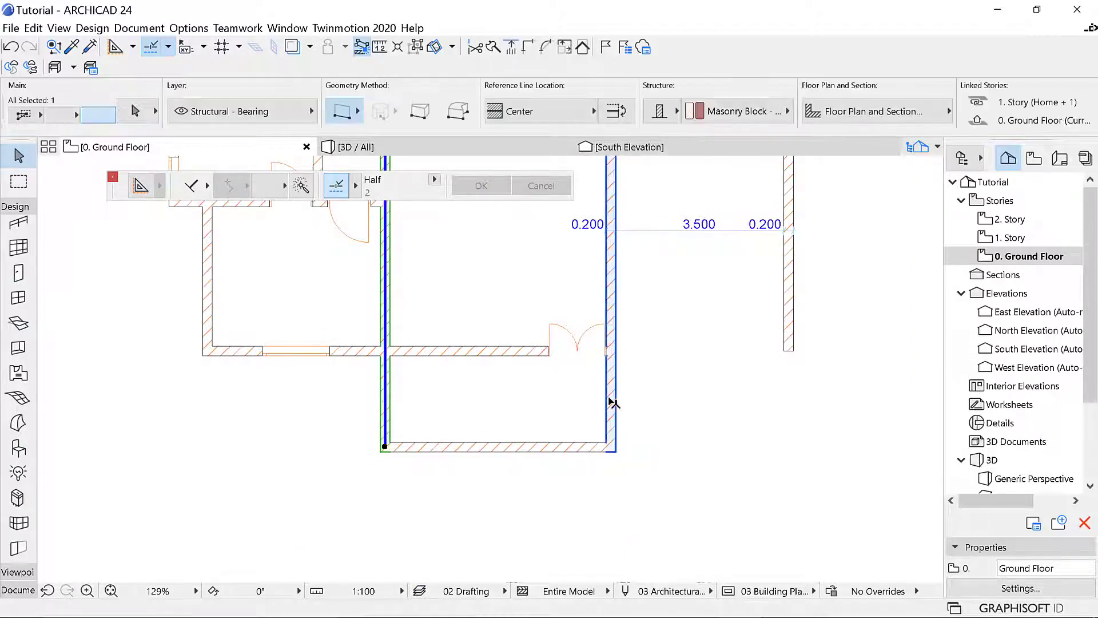
{"action": "key", "text": "Escape"}
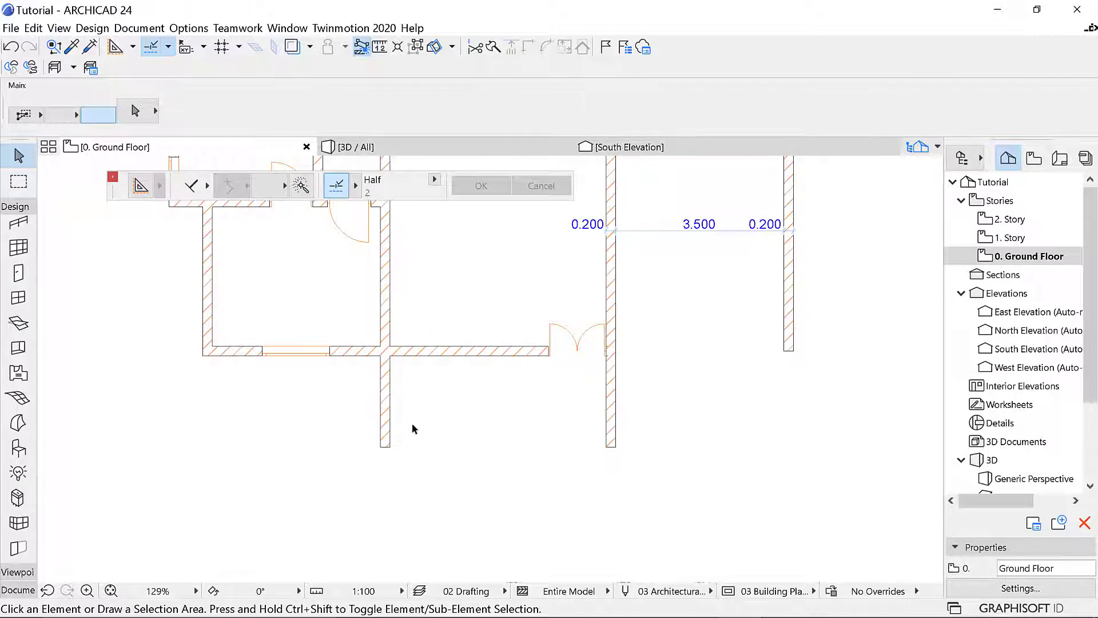
Step: Drag a copy of the southwest room's south window into the central room's south wall, between the wall junction and the double door
{"action": "scroll", "coordinate": [415, 429], "scroll_direction": "up", "scroll_amount": 3}
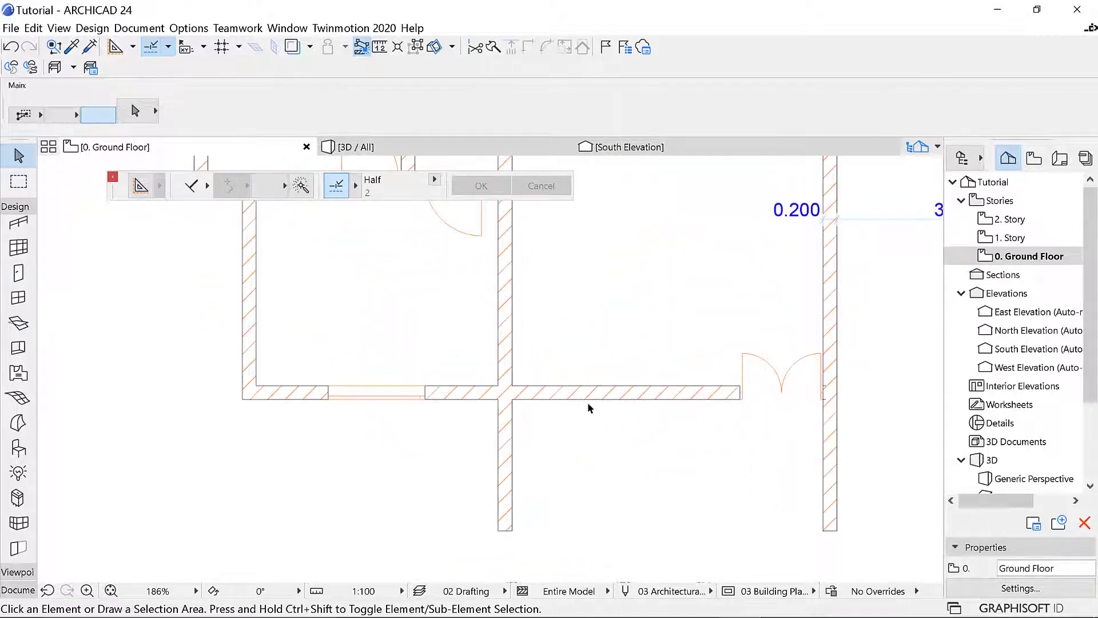
{"action": "left_click", "coordinate": [19, 298]}
{"action": "key", "text": "Escape"}
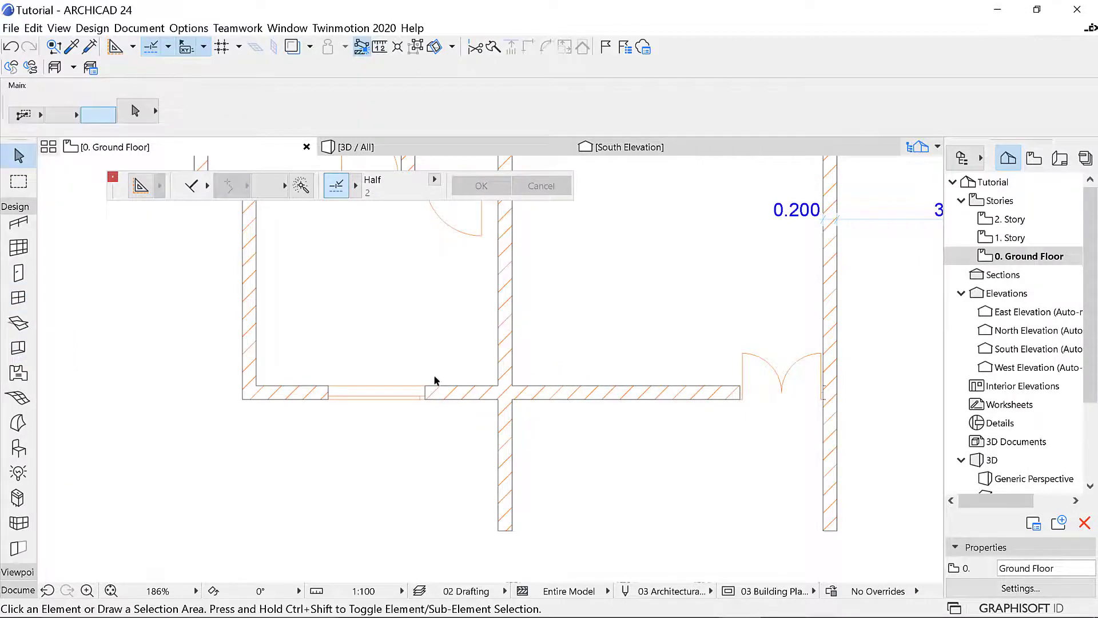
{"action": "left_click", "coordinate": [426, 387]}
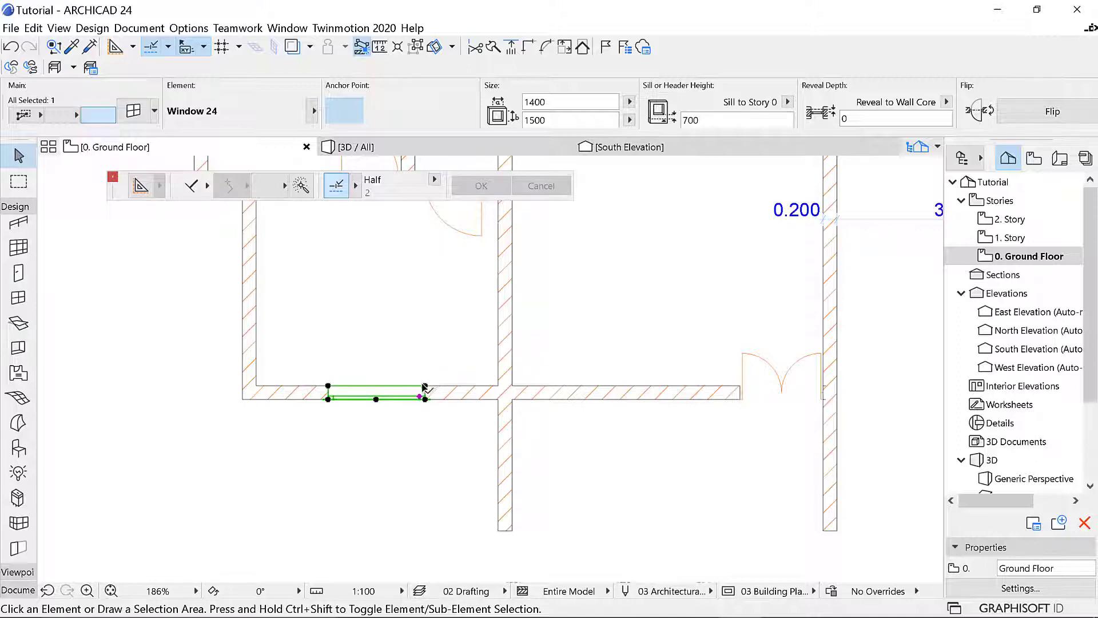
{"action": "right_click", "coordinate": [426, 388]}
{"action": "mouse_move", "coordinate": [560, 204]}
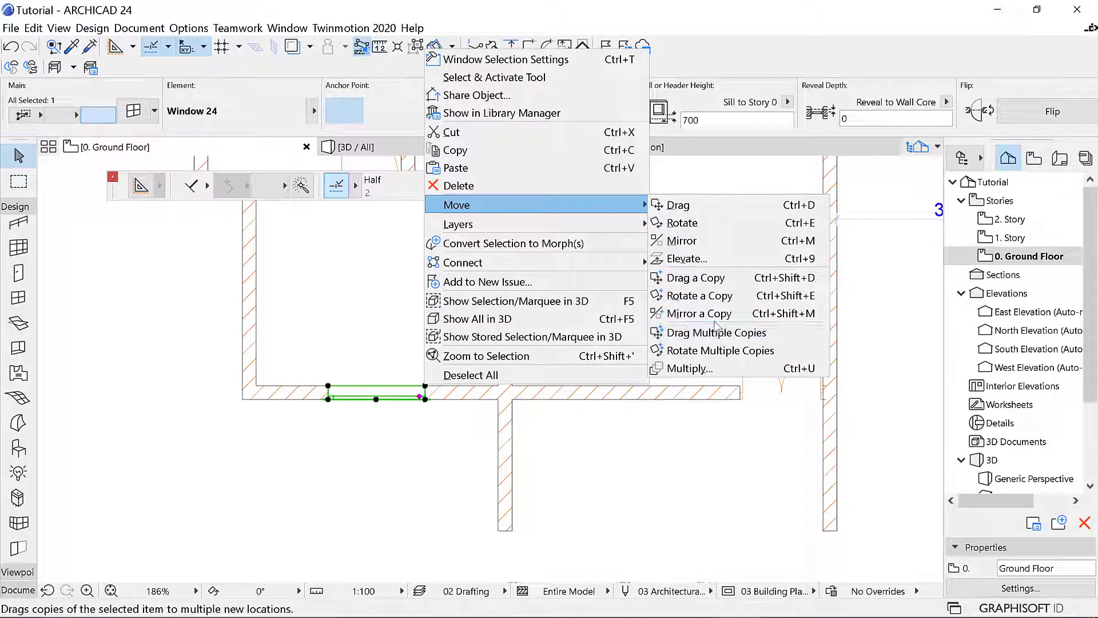
{"action": "left_click", "coordinate": [710, 278]}
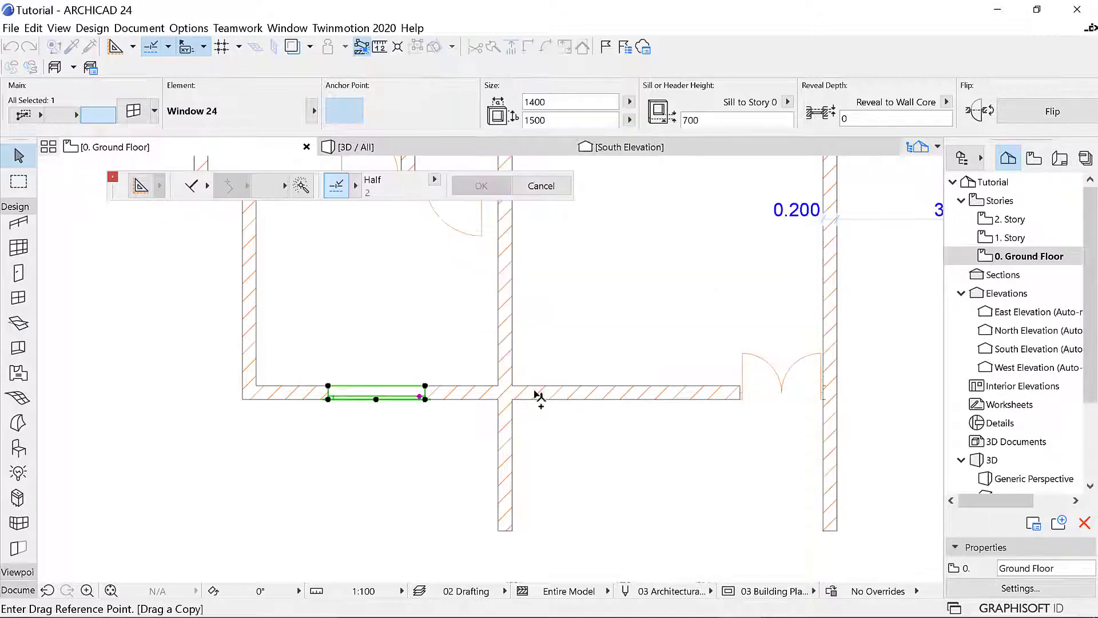
{"action": "left_click", "coordinate": [375, 400]}
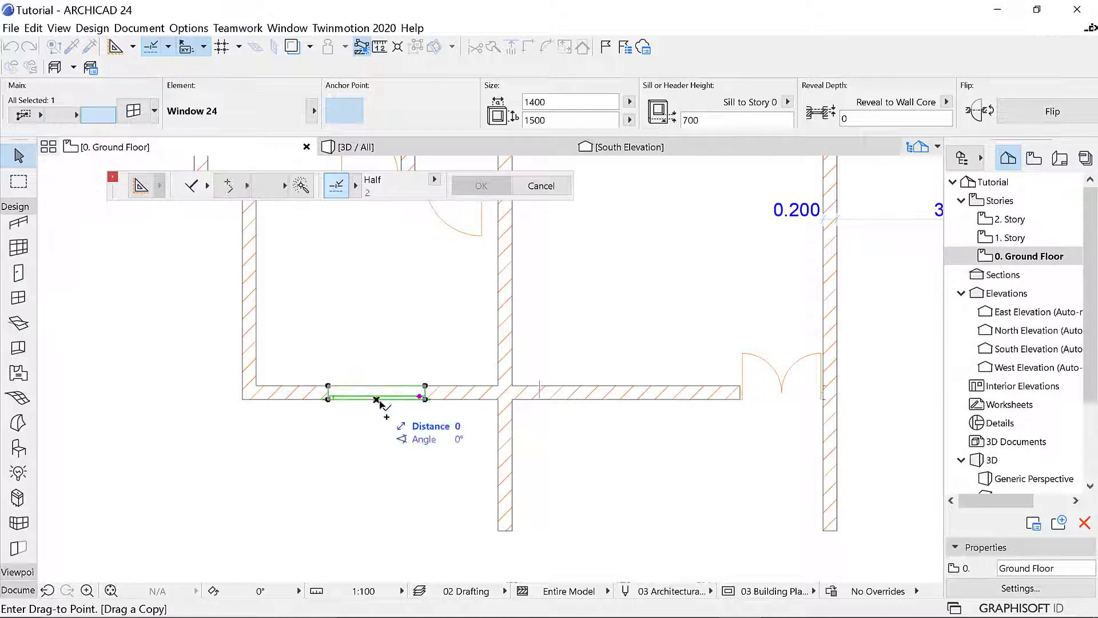
{"action": "left_click", "coordinate": [603, 400]}
{"action": "scroll", "coordinate": [572, 395], "scroll_direction": "up", "scroll_amount": 2}
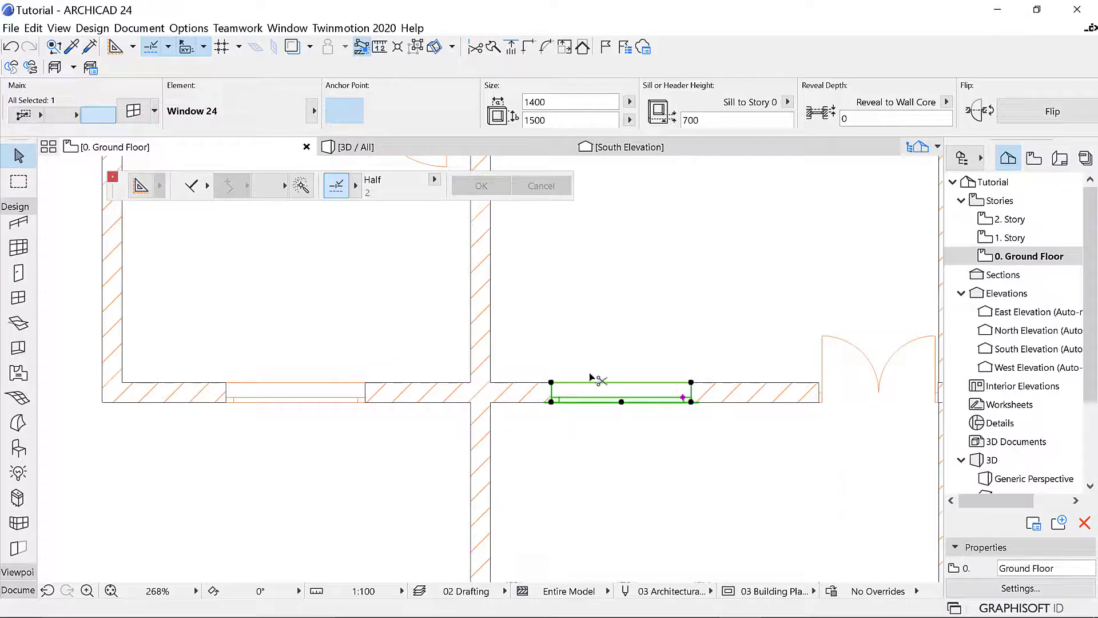
Step: Set the width of the copied window beside the double door to 2000
{"action": "key", "text": "ctrl+t"}
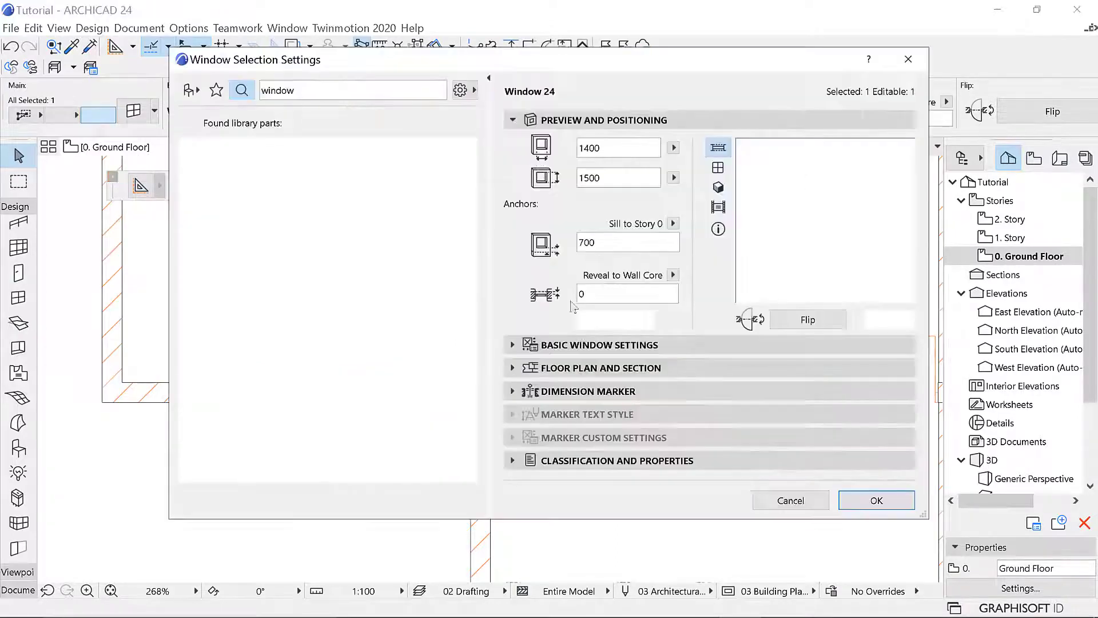
{"action": "type", "text": "2000"}
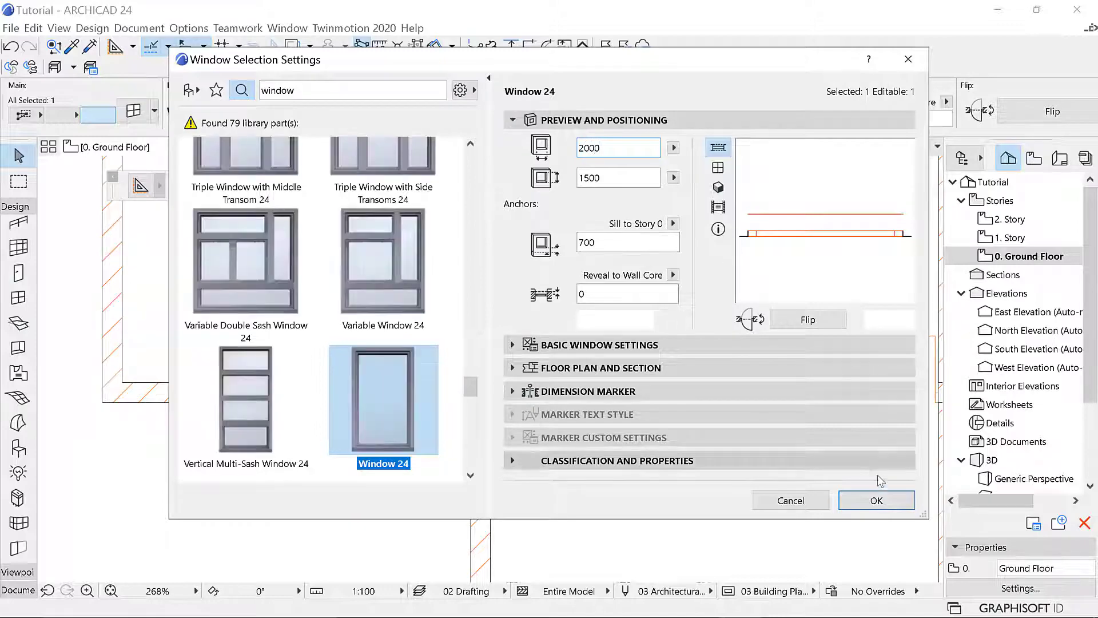
{"action": "left_click", "coordinate": [877, 501]}
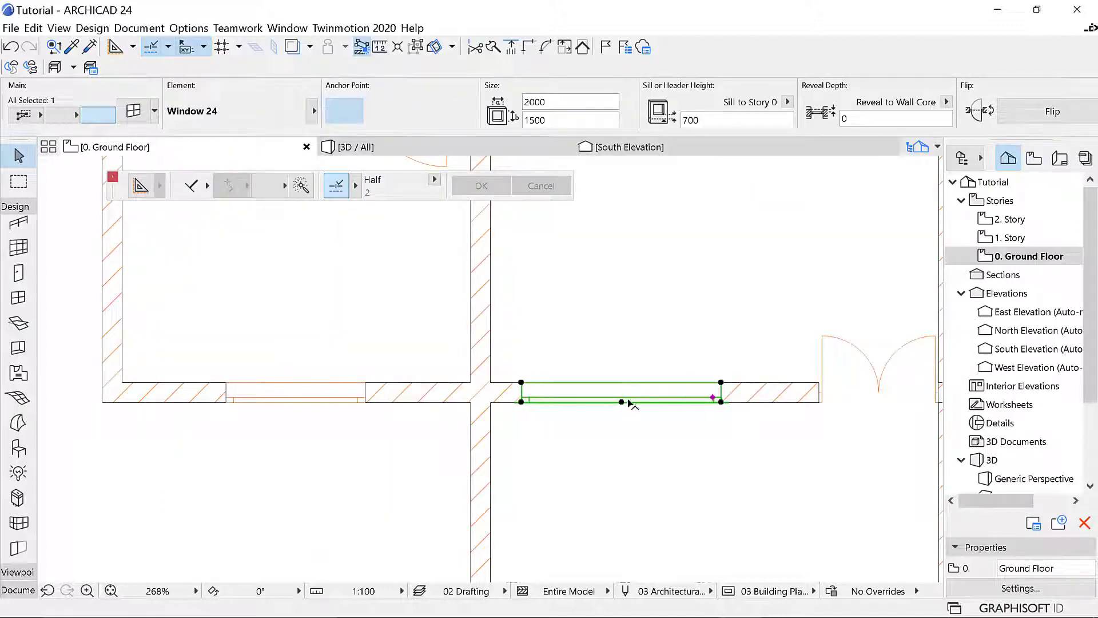
Step: Examine the new windows, the opened porch and the southeast room in 3D from all sides of the building
{"action": "left_click", "coordinate": [454, 149]}
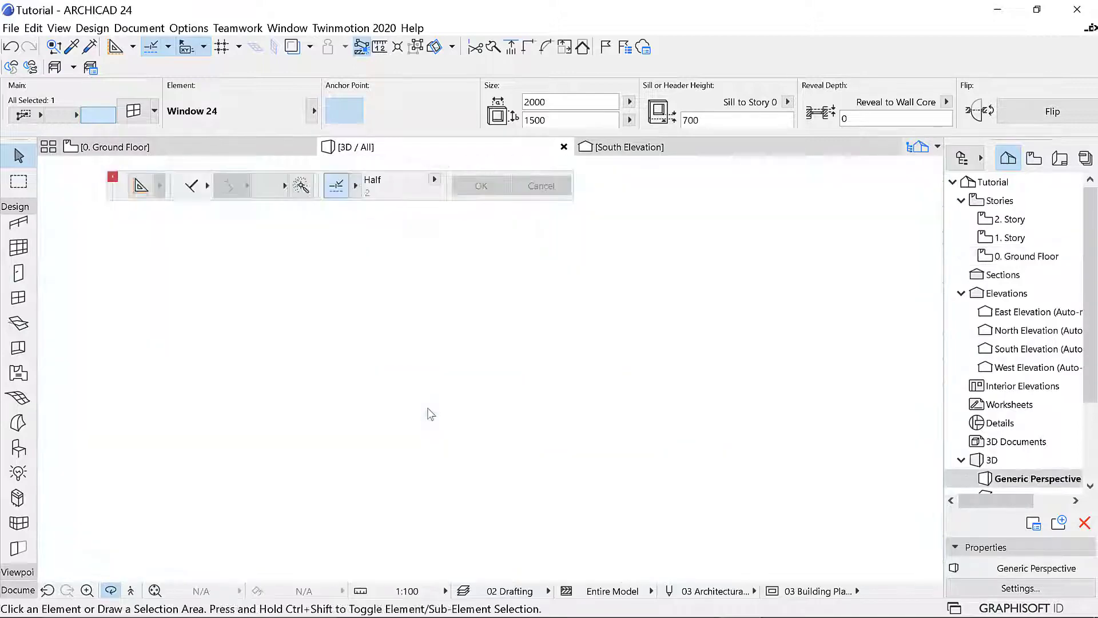
{"action": "middle_click_drag", "start_coordinate": [430, 468], "coordinate": [452, 441], "text": "shift"}
{"action": "scroll", "coordinate": [452, 441], "scroll_direction": "up", "scroll_amount": 3}
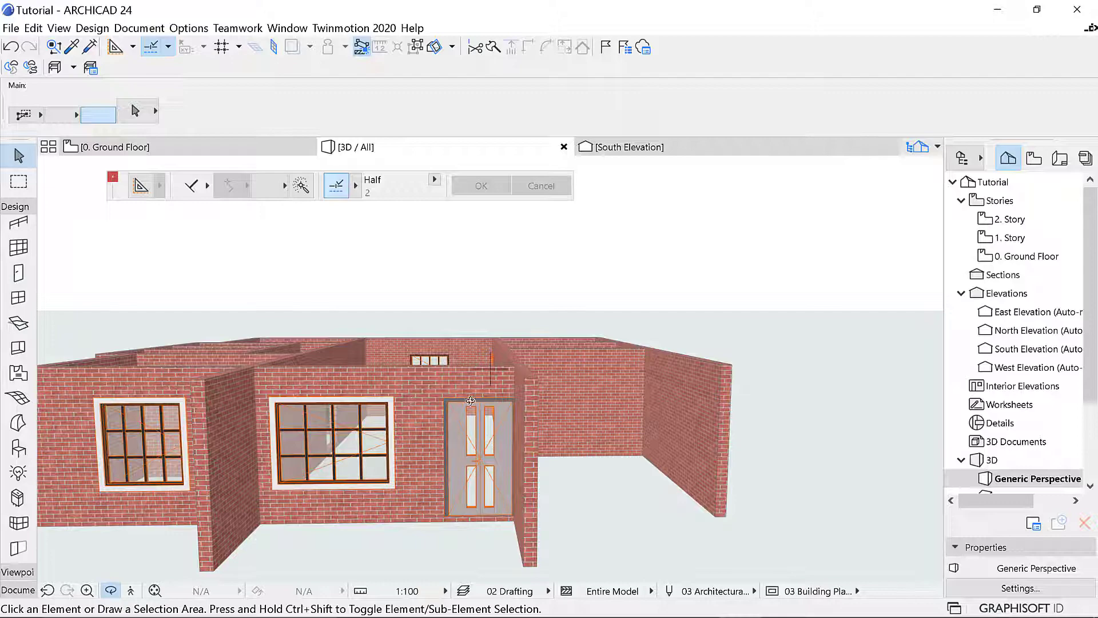
{"action": "middle_click_drag", "start_coordinate": [377, 394], "coordinate": [634, 393], "text": "shift"}
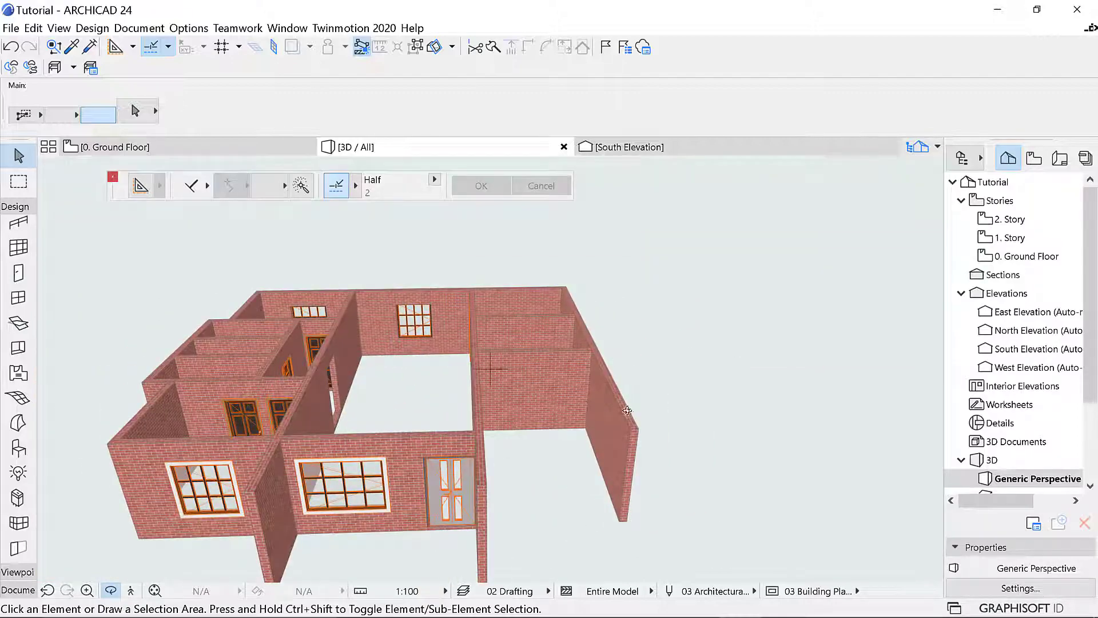
{"action": "middle_click_drag", "start_coordinate": [473, 482], "coordinate": [255, 341], "text": "shift"}
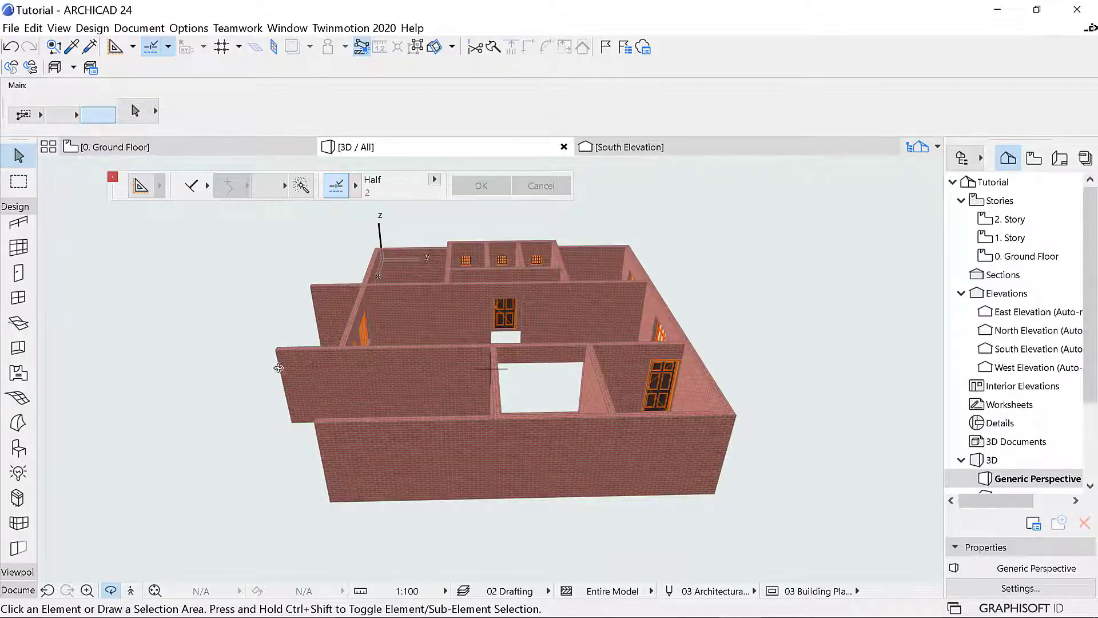
{"action": "middle_click_drag", "start_coordinate": [278, 368], "coordinate": [735, 357], "text": "shift"}
{"action": "middle_click_drag", "start_coordinate": [383, 384], "coordinate": [554, 350], "text": "shift"}
{"action": "left_click_drag", "start_coordinate": [554, 351], "coordinate": [490, 369]}
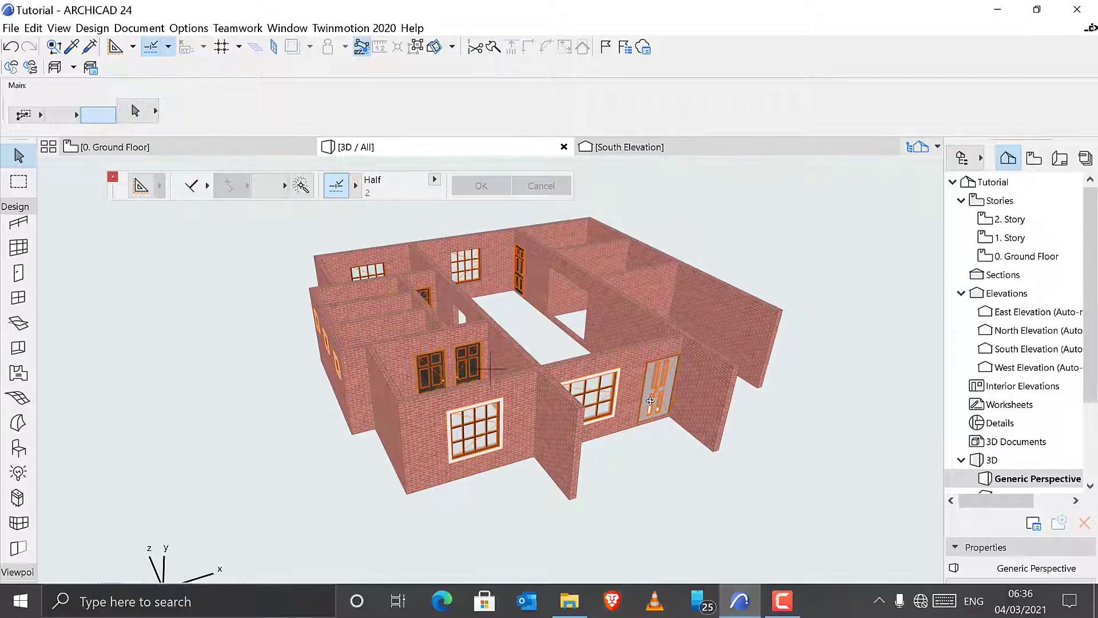